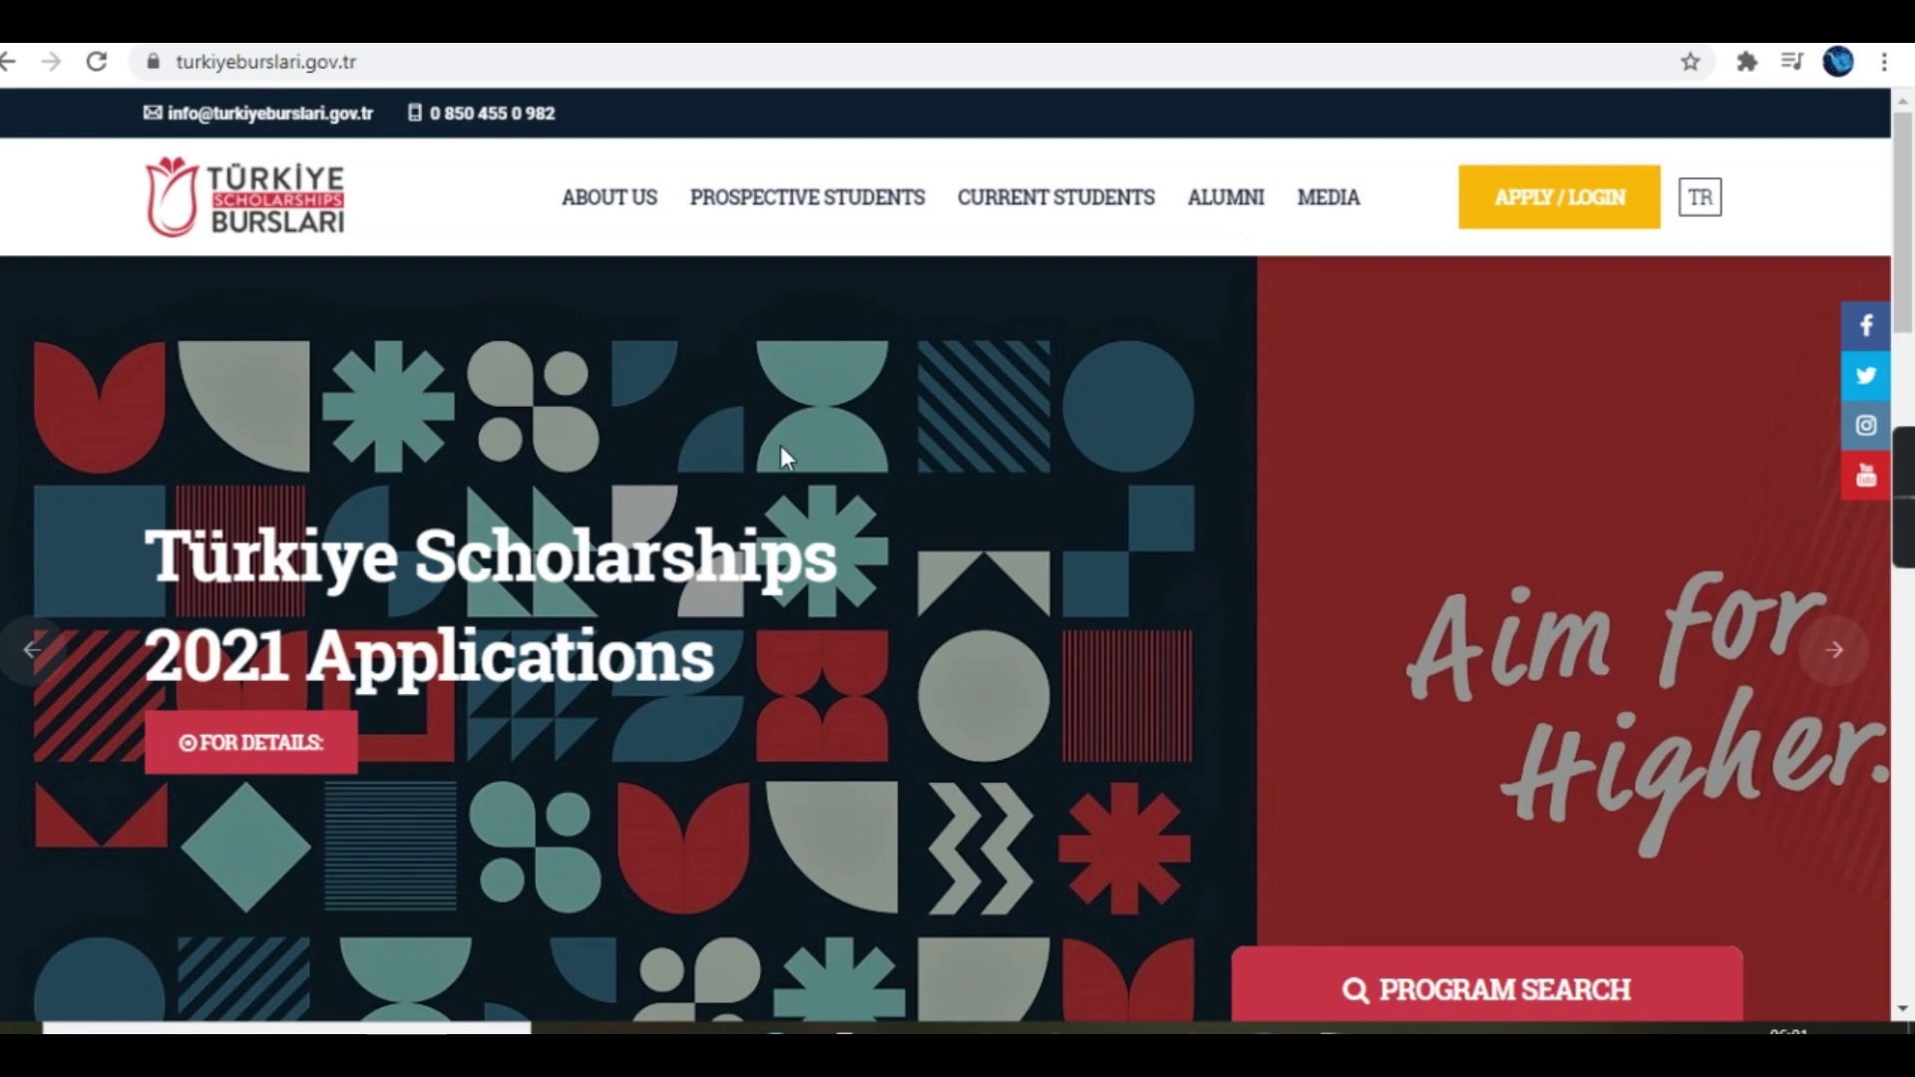
Step: Open the scholarship applicant account and review the personal information page down to the hobbies and special skills sections
click(1563, 199)
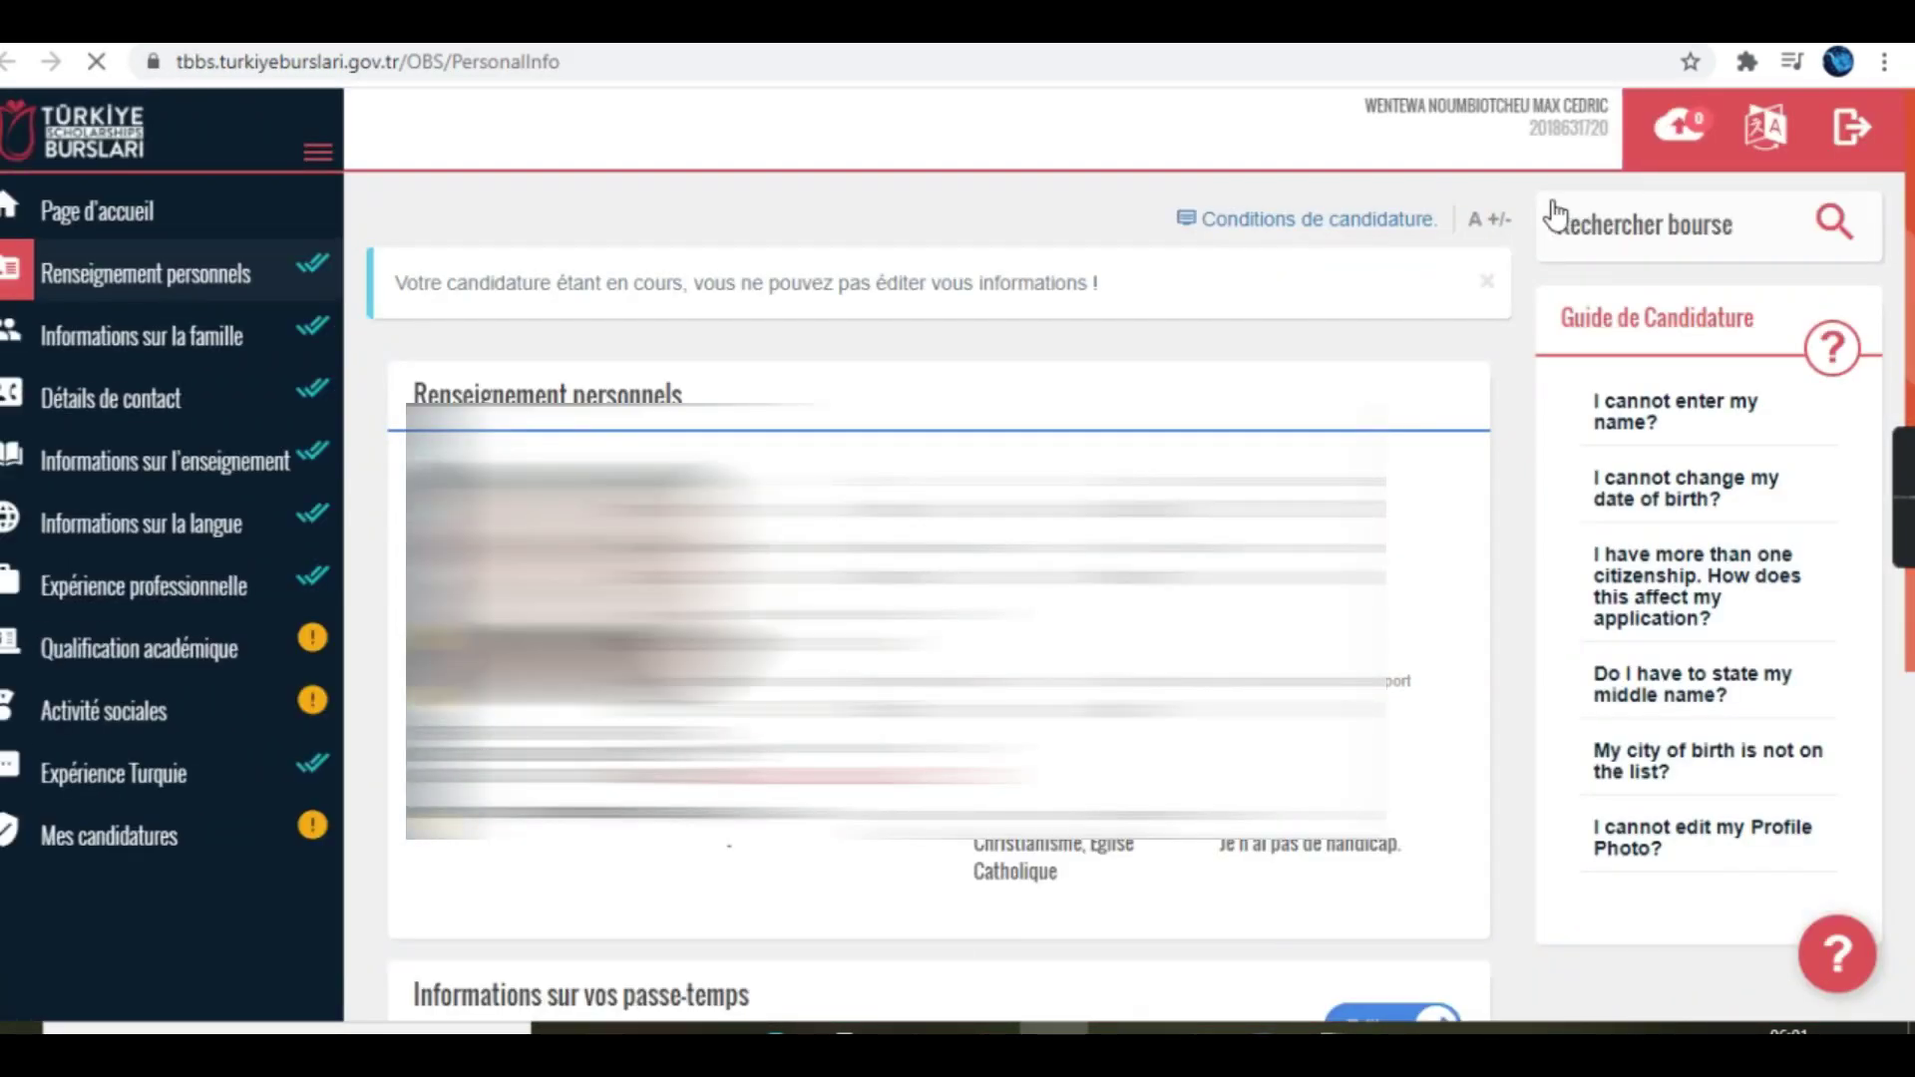
scroll(1058, 242, down, 5)
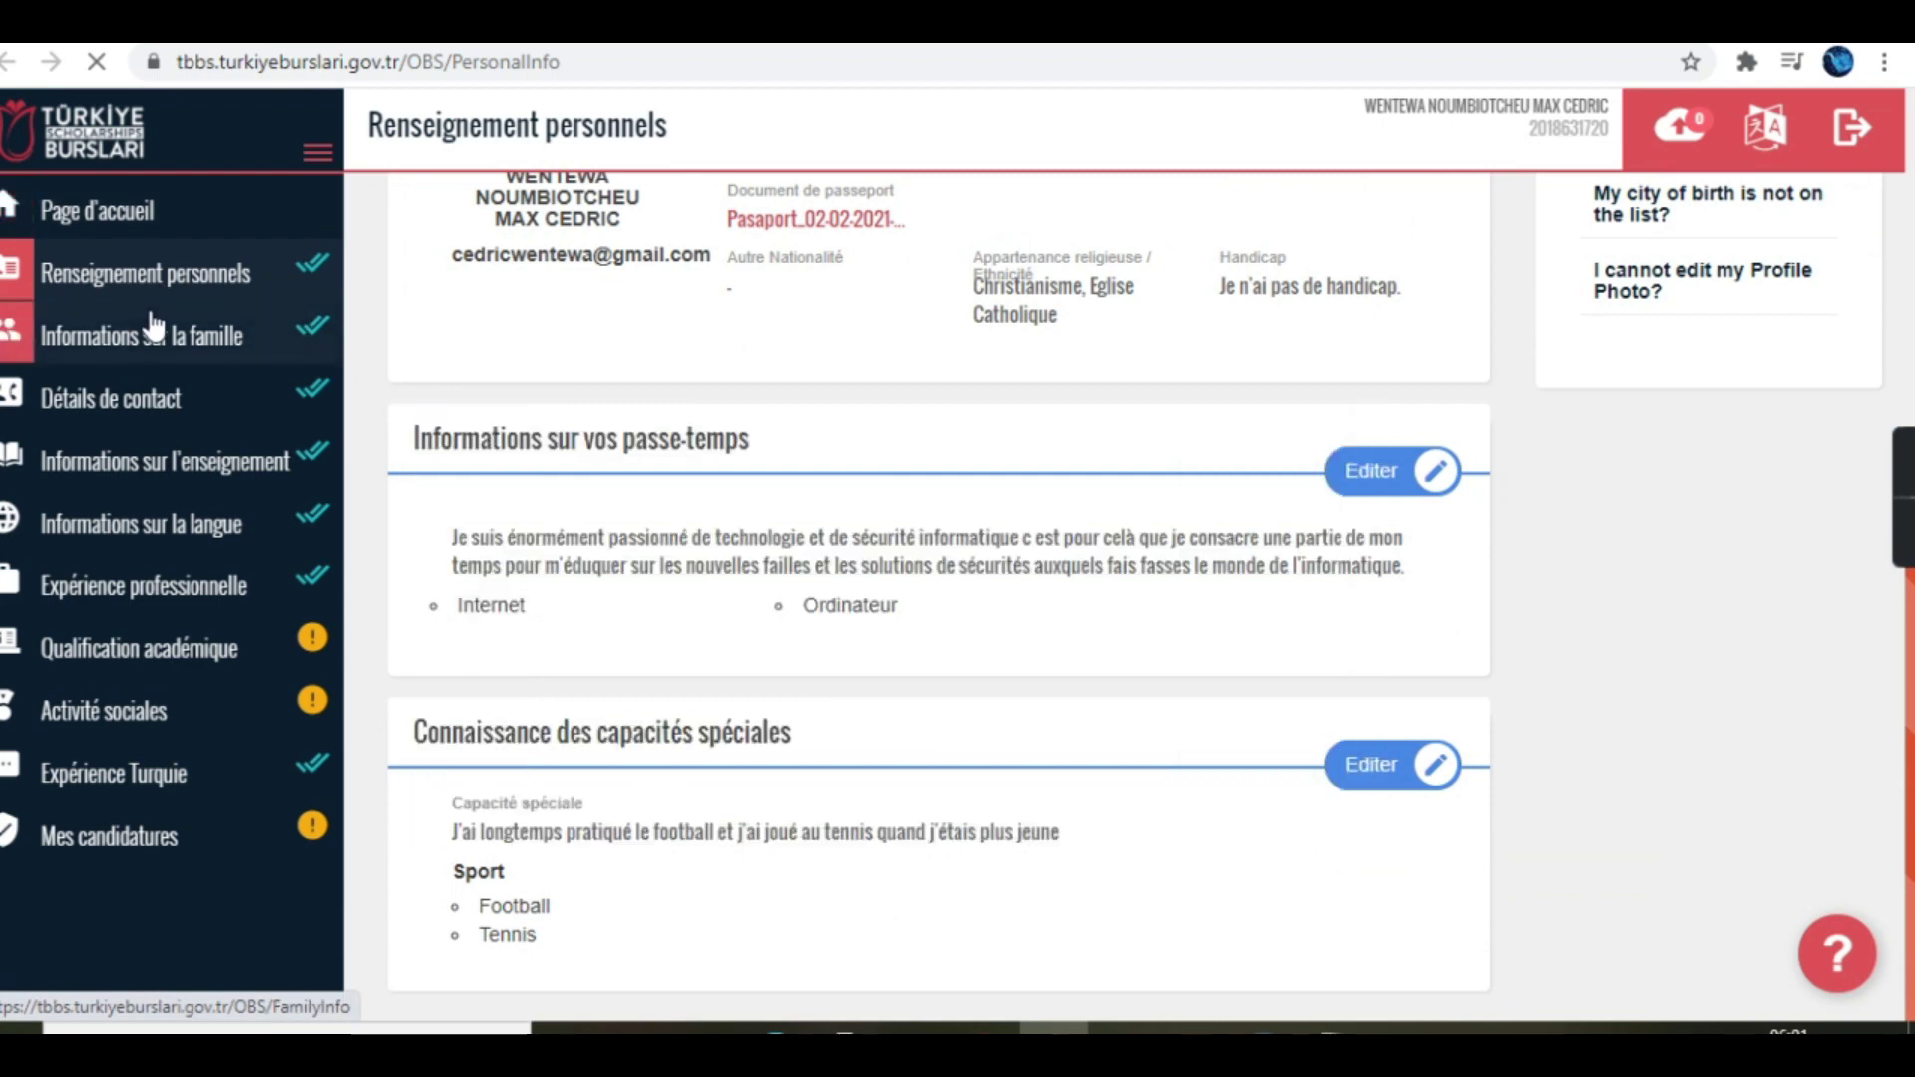
Step: From the account home page, start a Maitrise / Licence application for the joint BID and Türkiye scholarship programme and acknowledge the notice
click(167, 213)
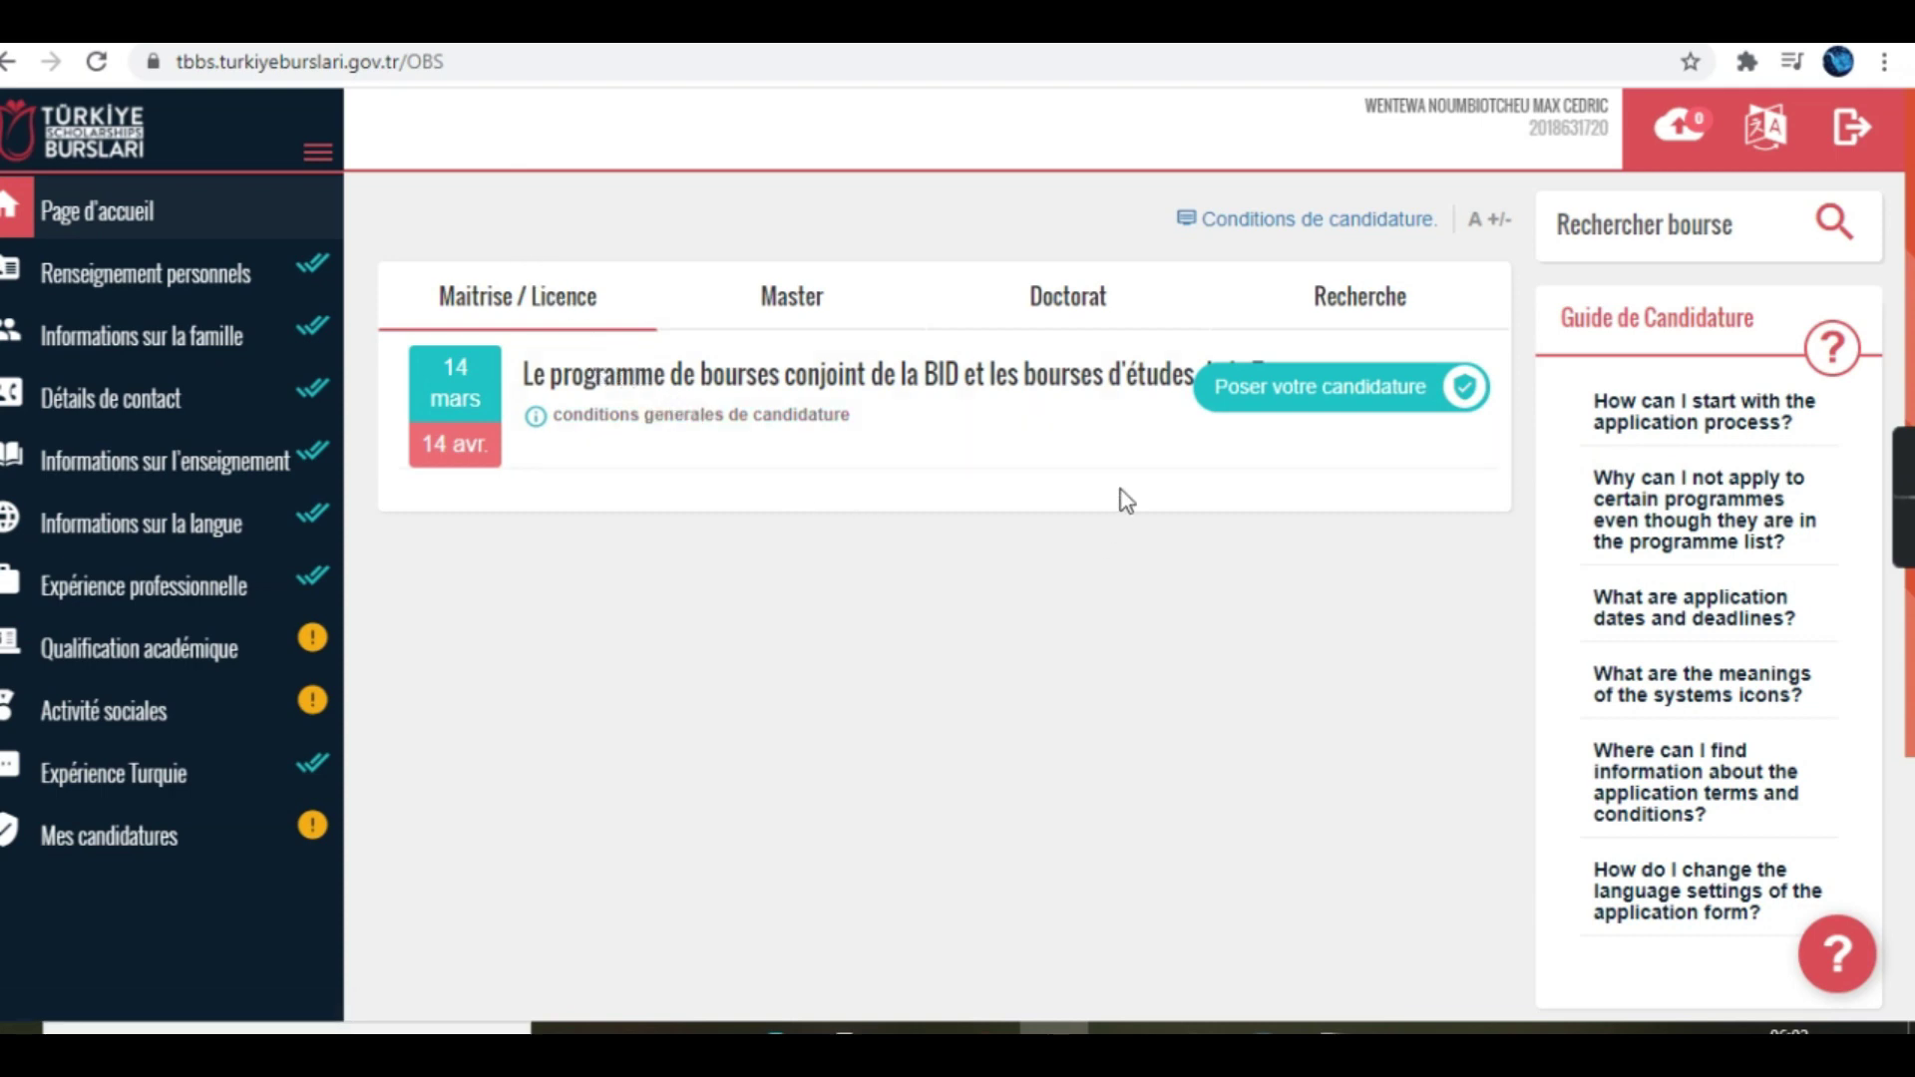
click(1289, 398)
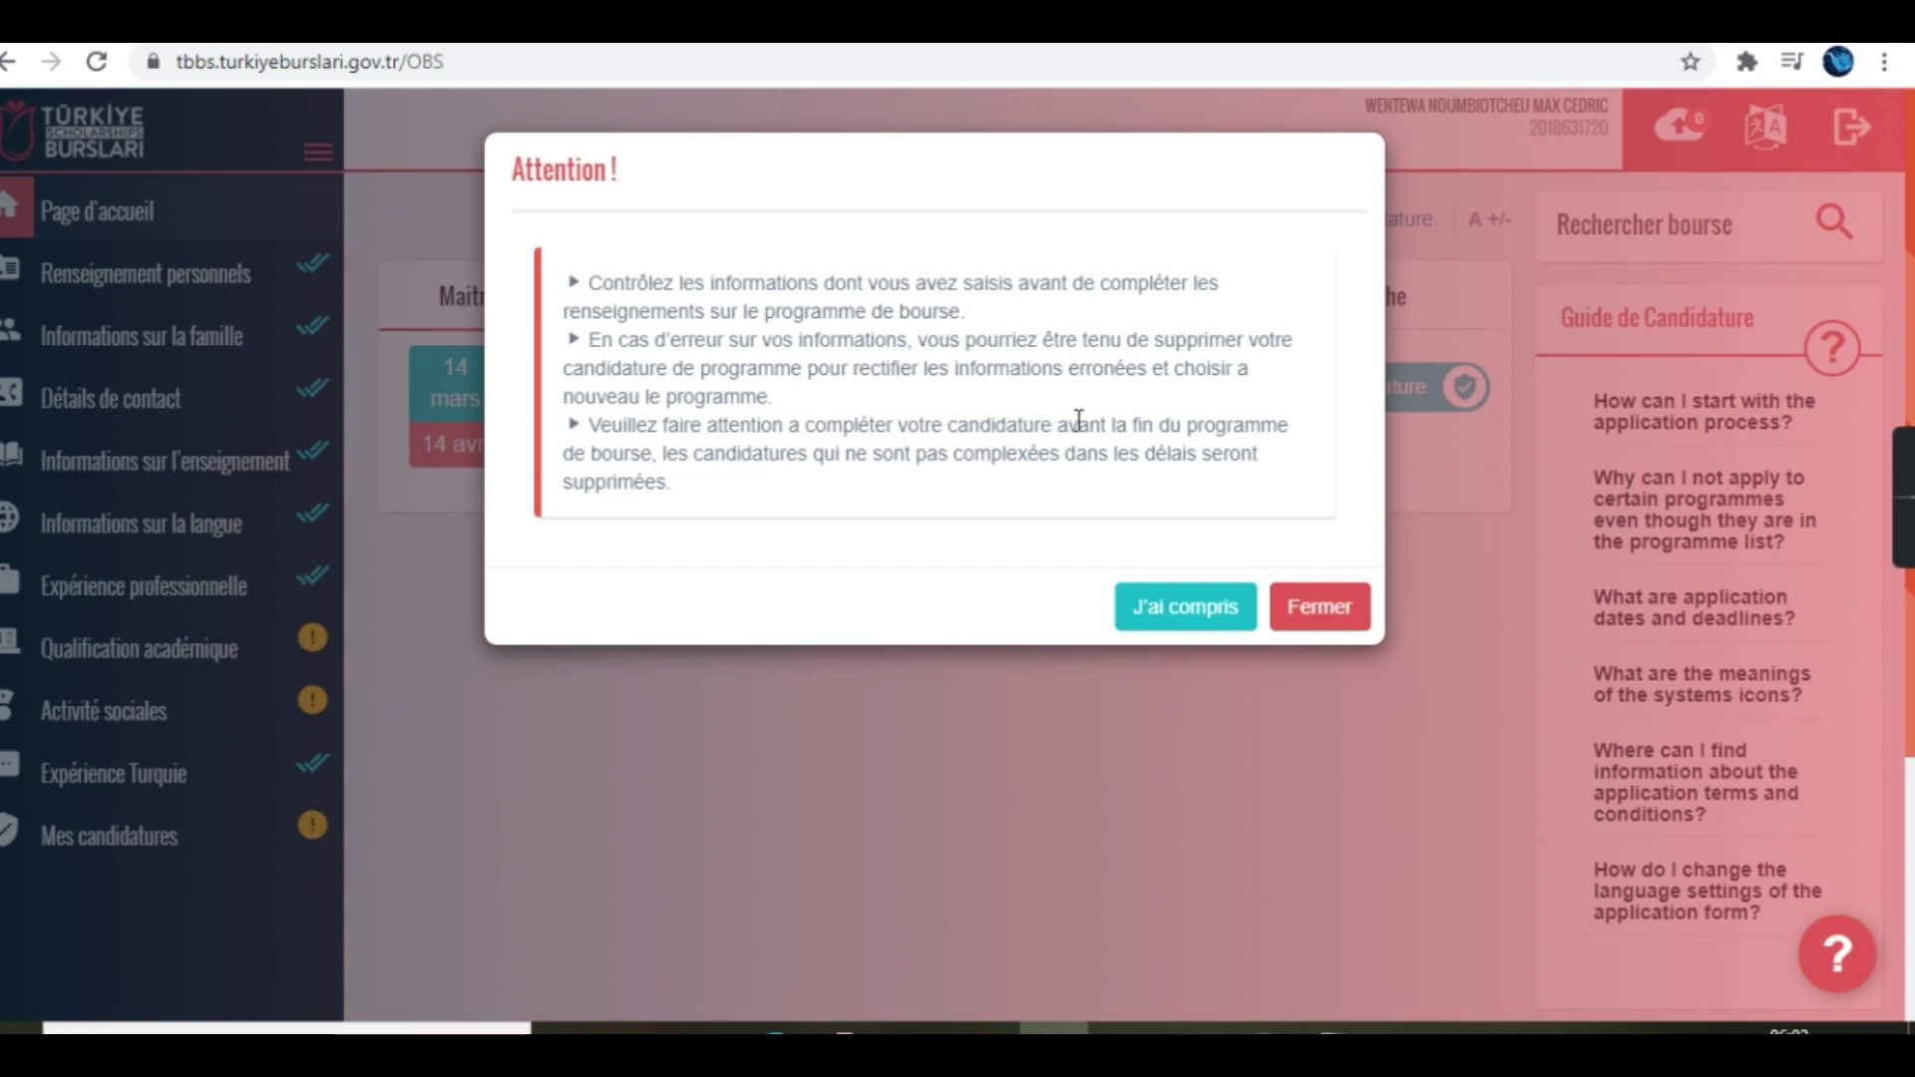
click(1189, 611)
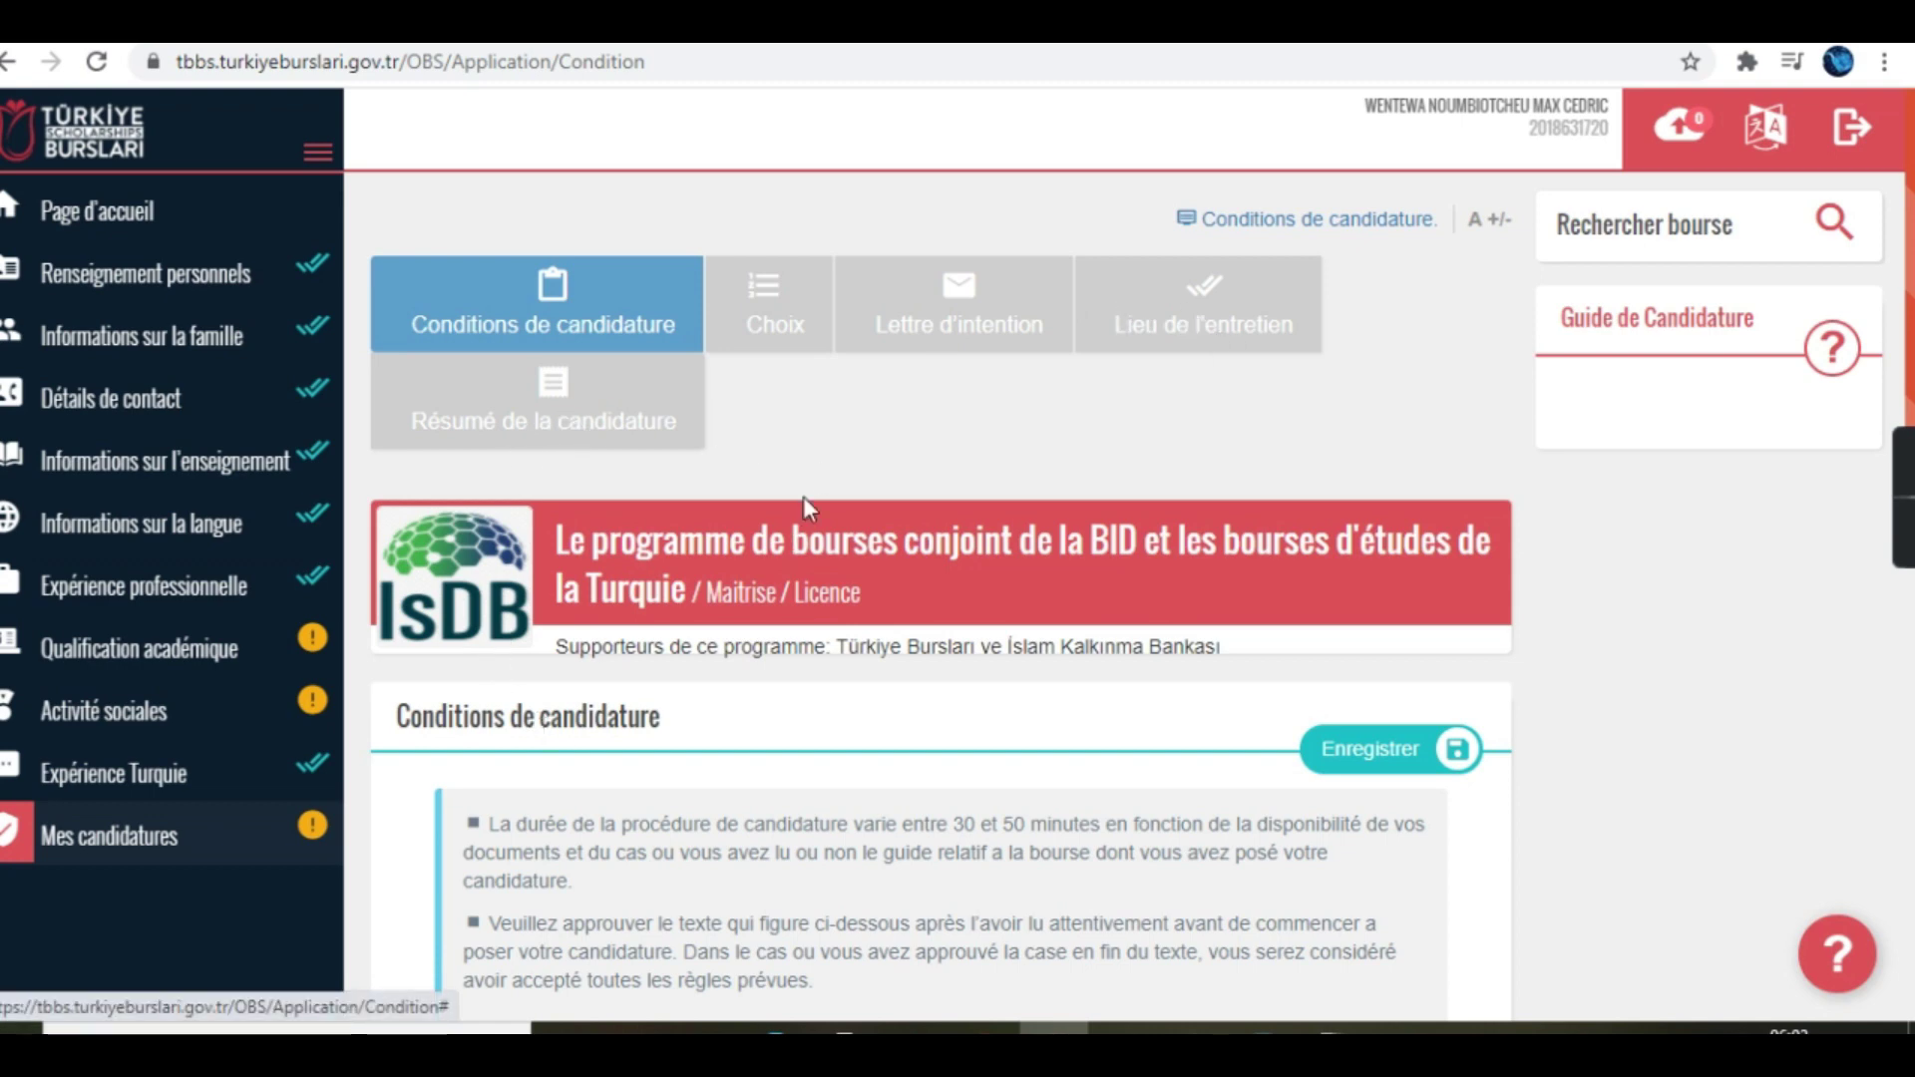
Step: Read through the general application conditions, accept all of them, and save the acceptance
scroll(731, 532, down, 2)
scroll(732, 532, down, 3)
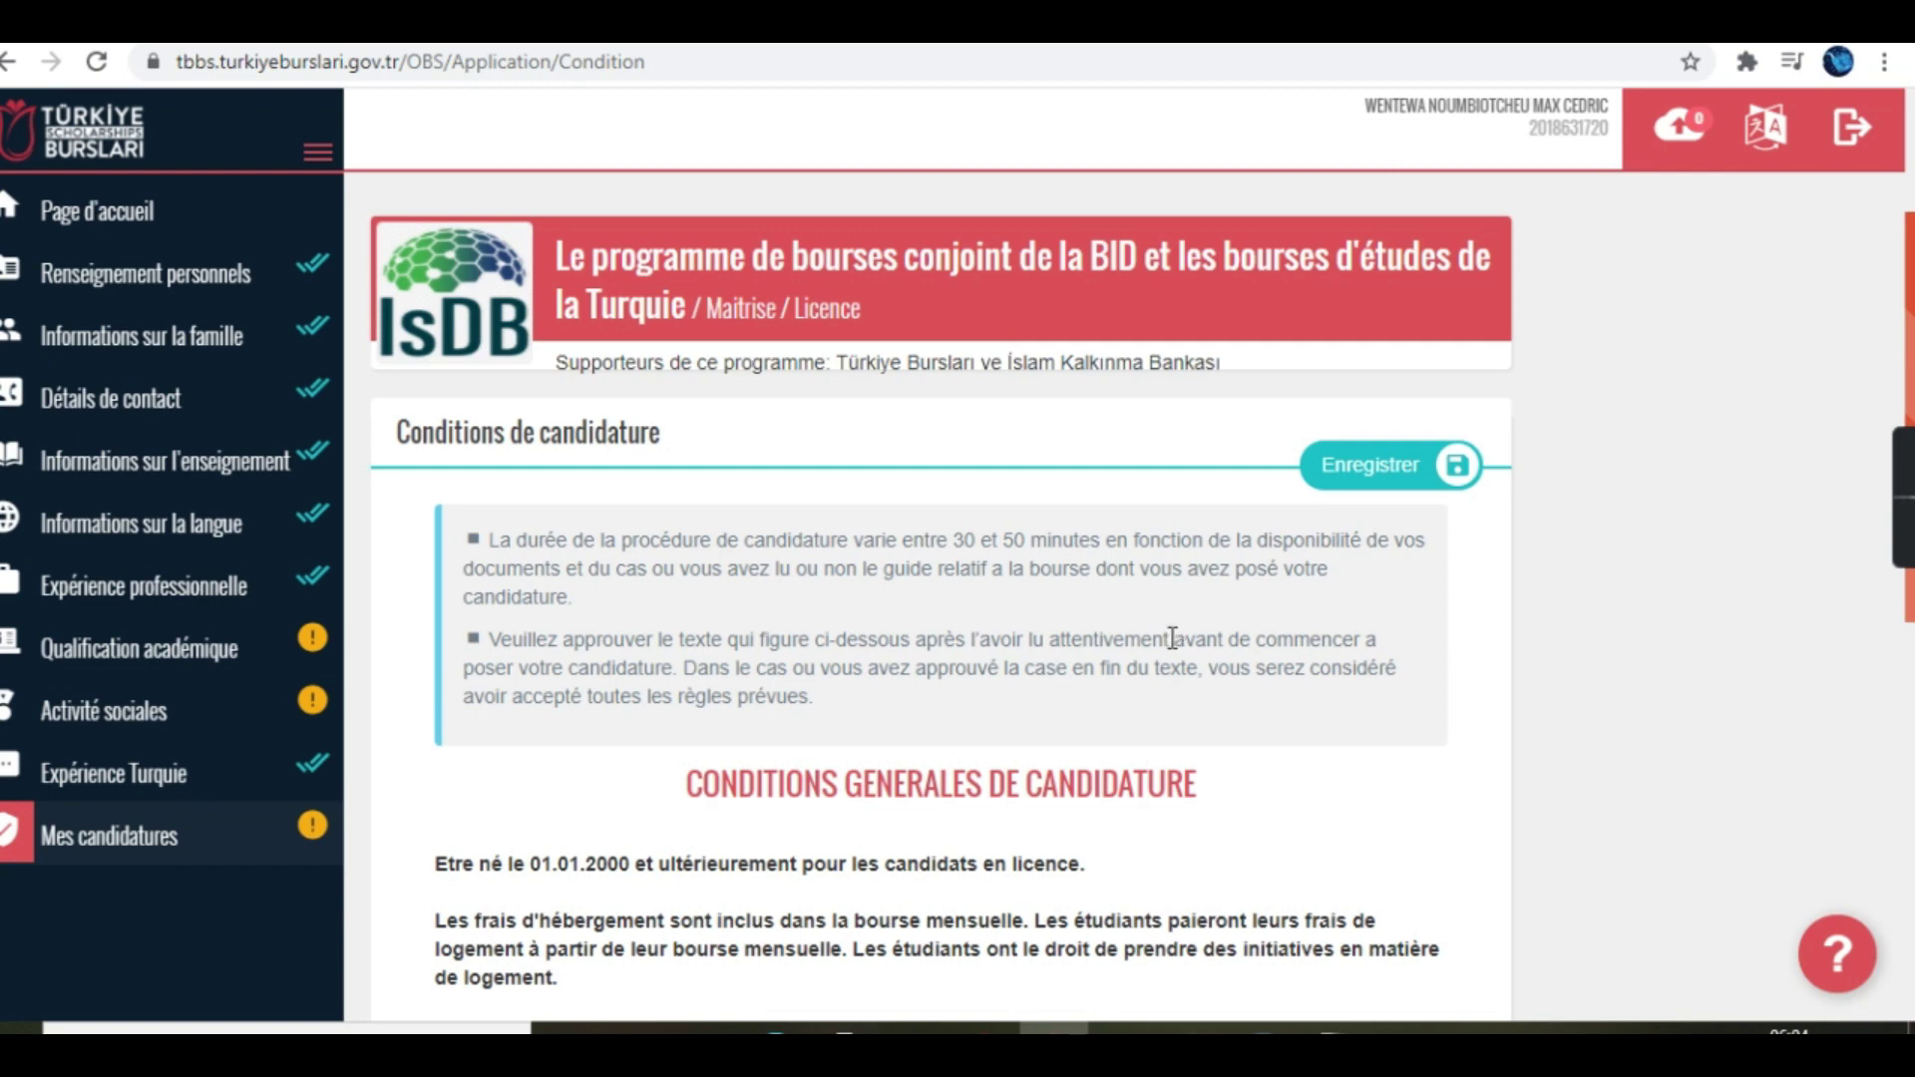
scroll(1173, 638, down, 5)
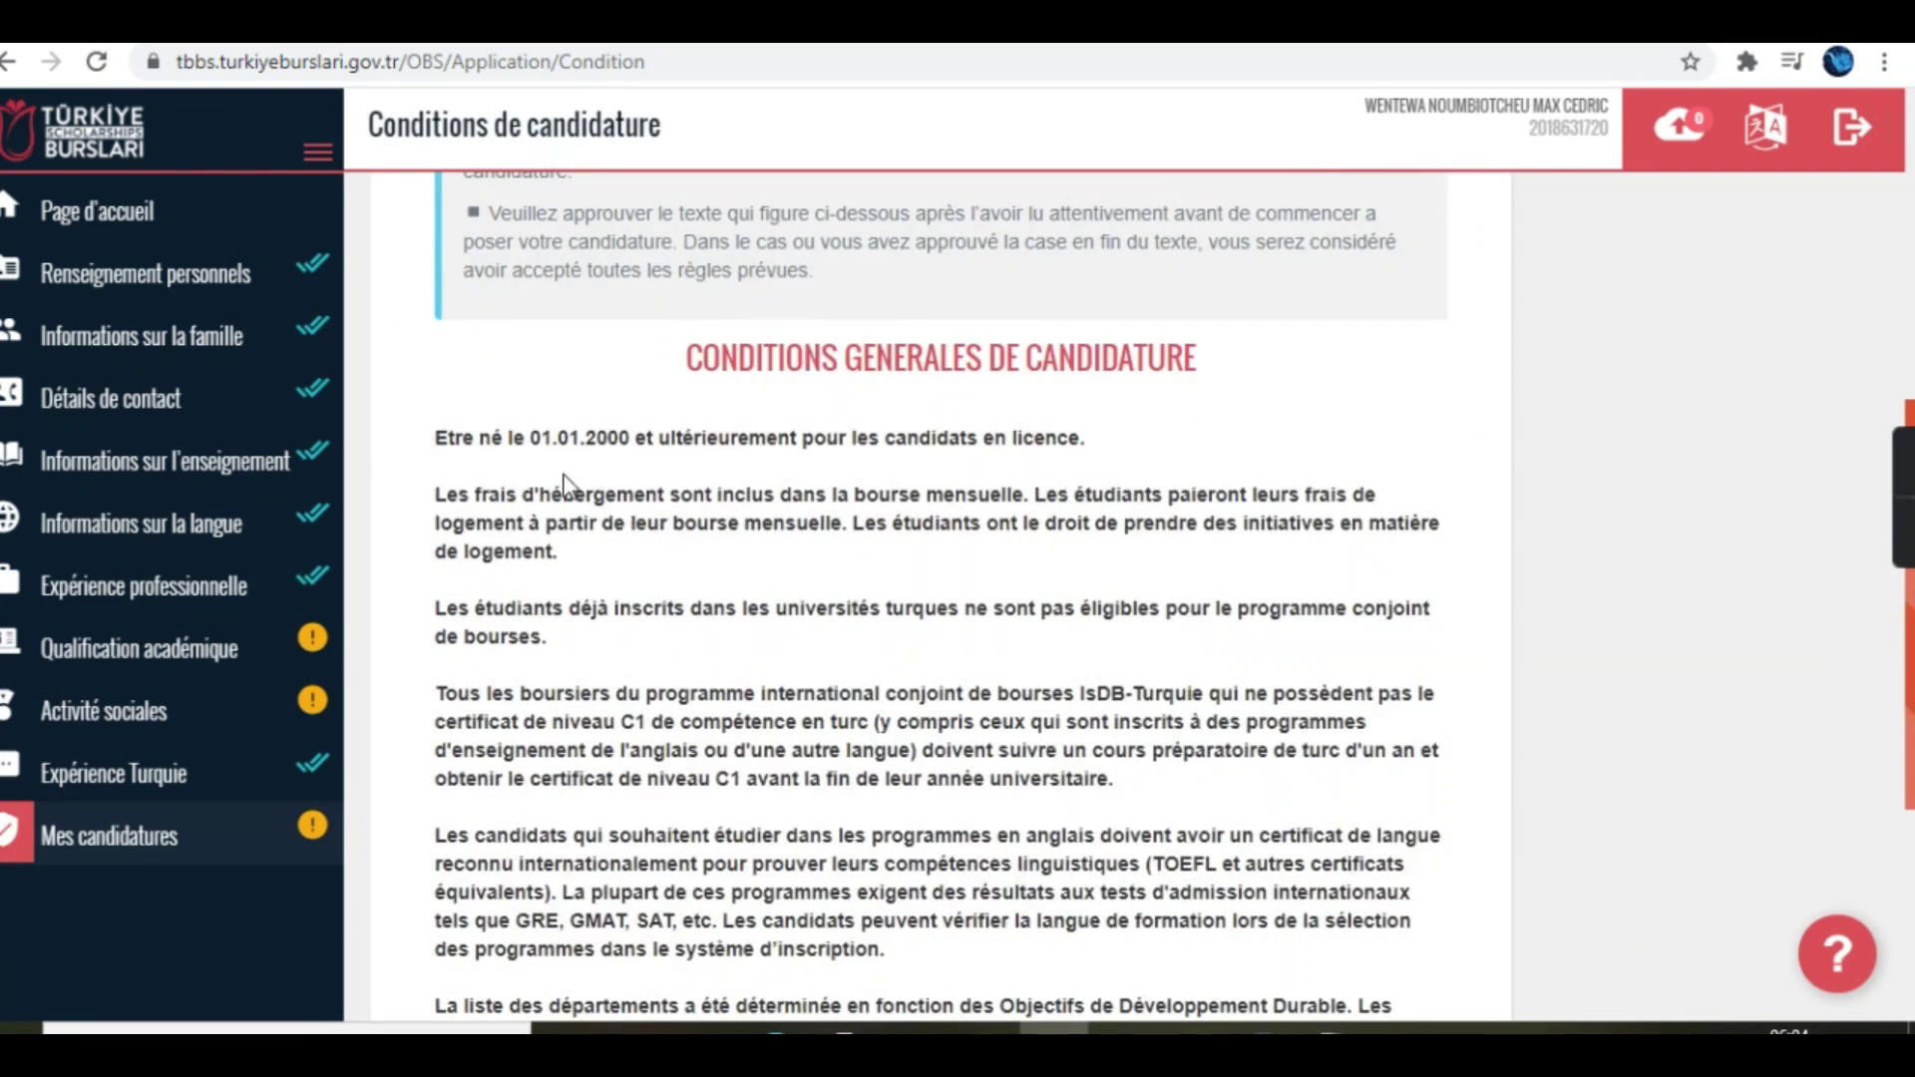
scroll(564, 479, down, 2)
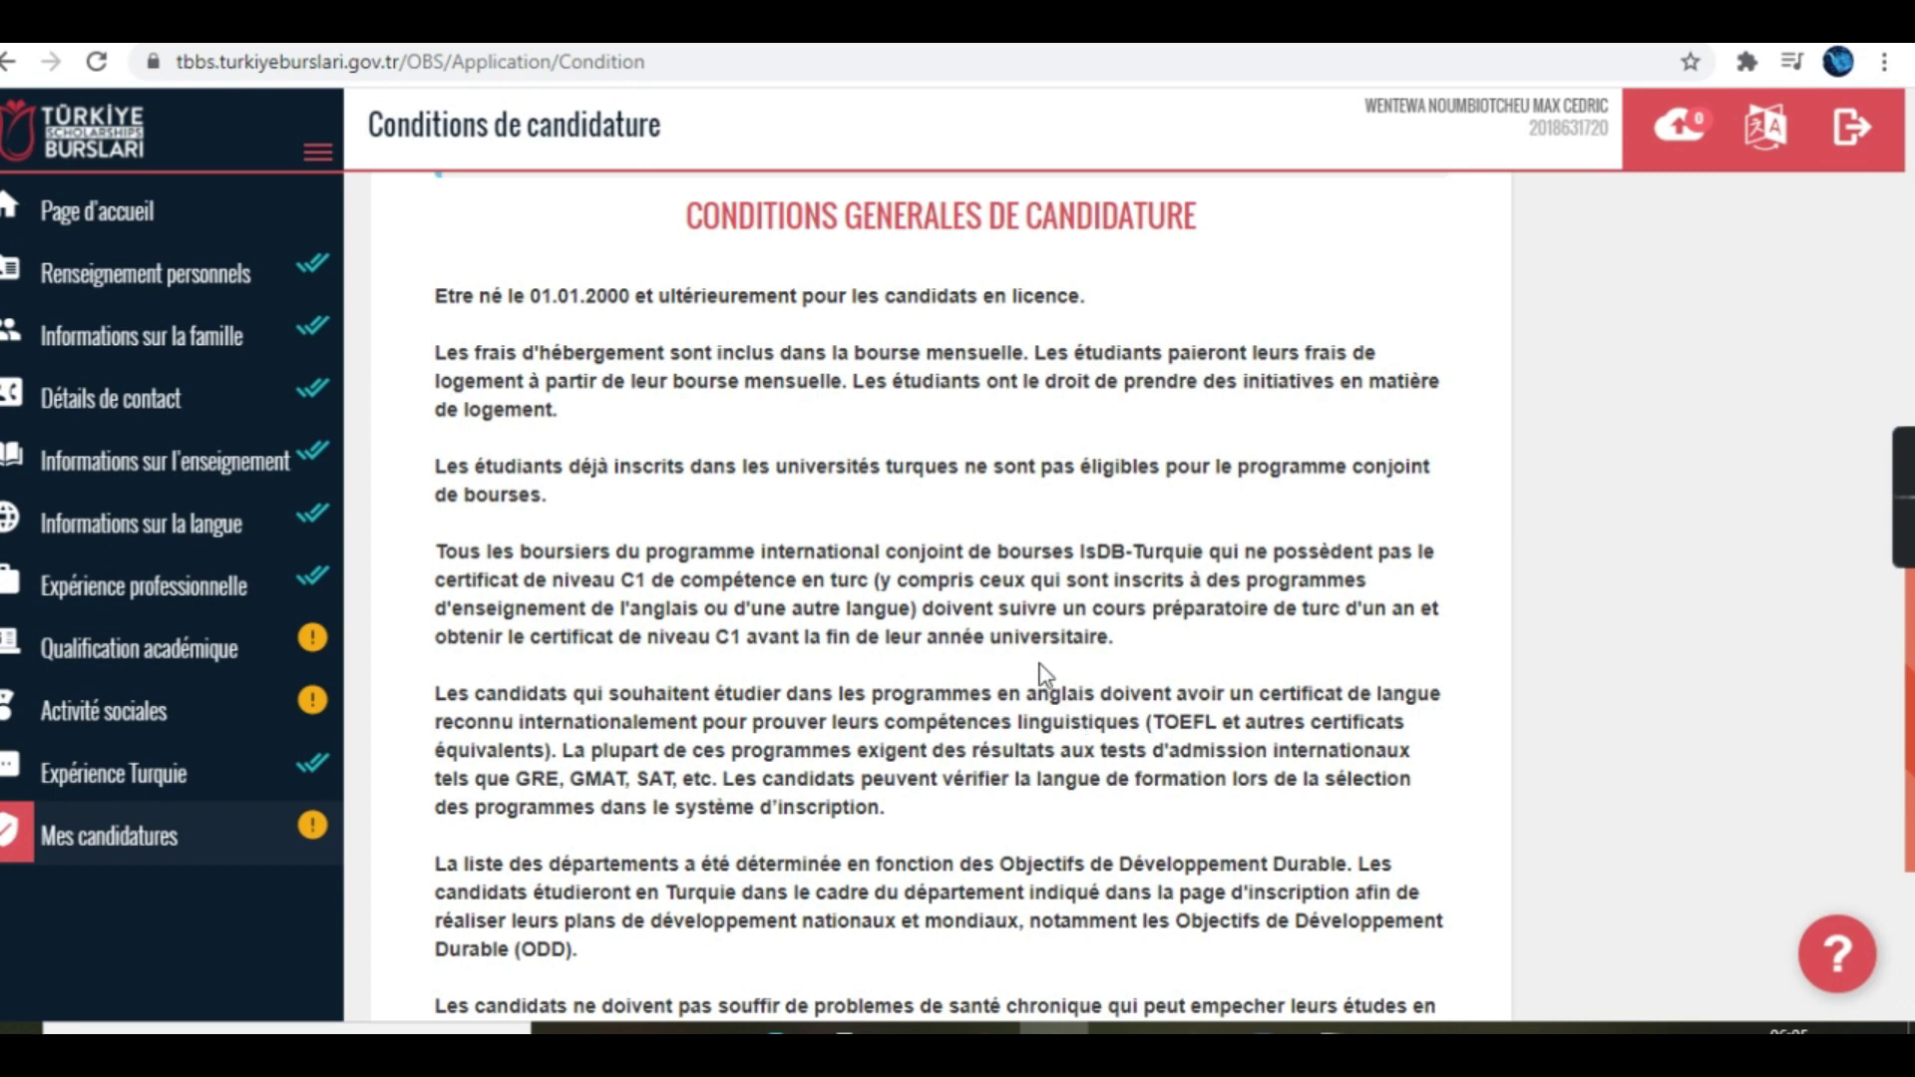
scroll(991, 755, down, 1)
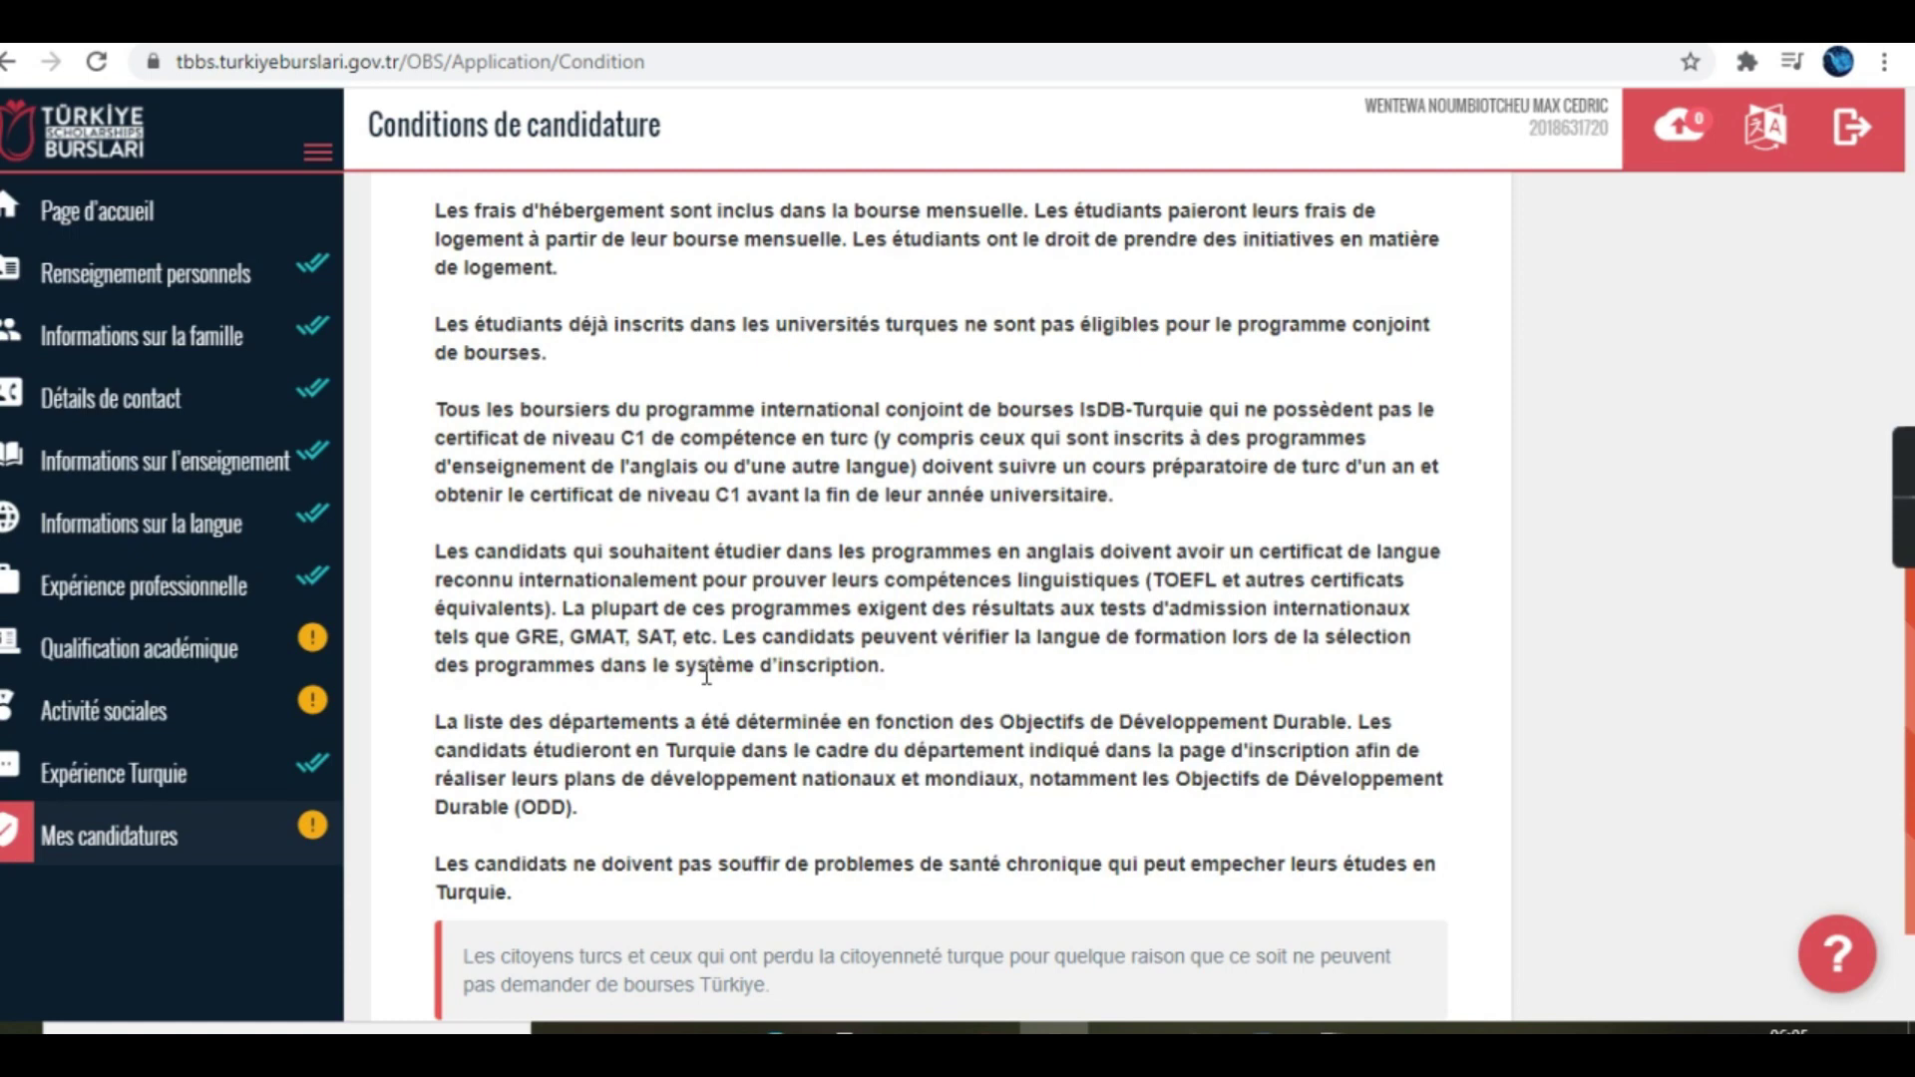
scroll(706, 674, down, 1)
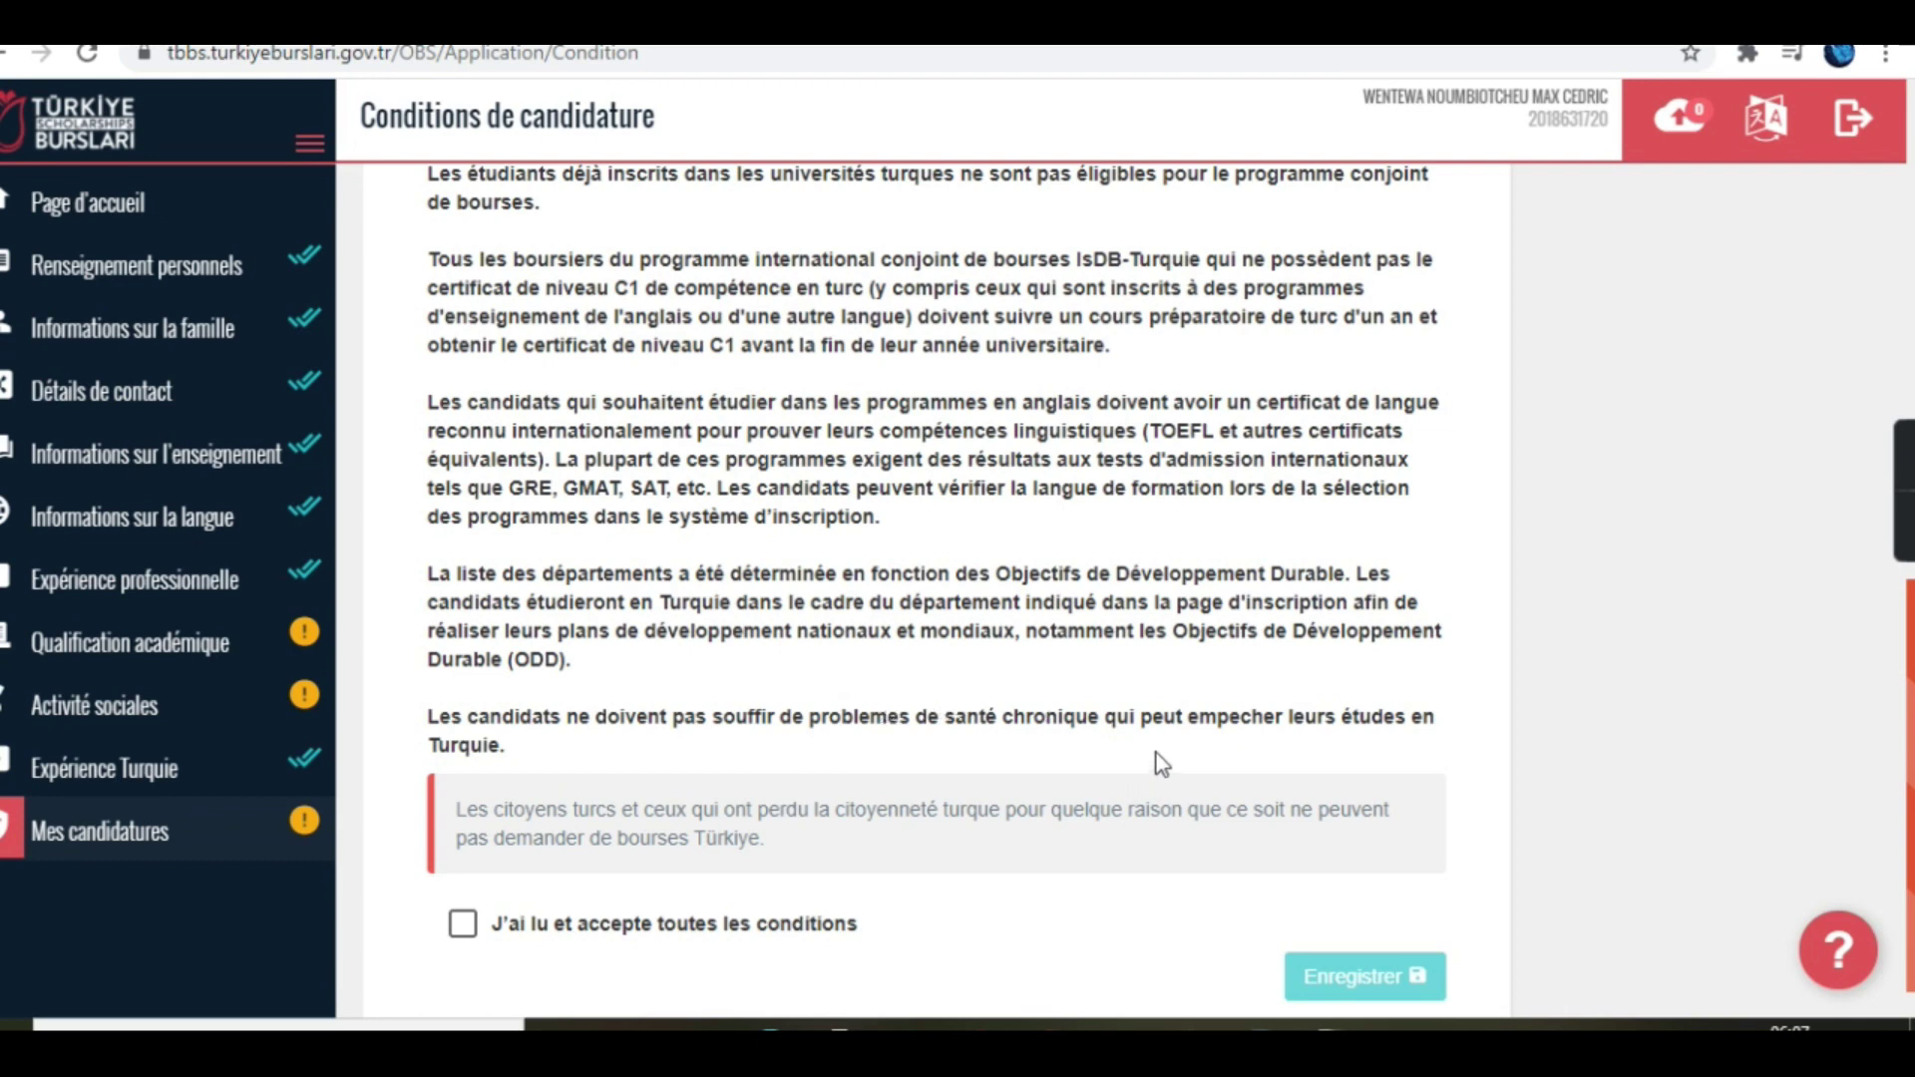
scroll(947, 813, down, 1)
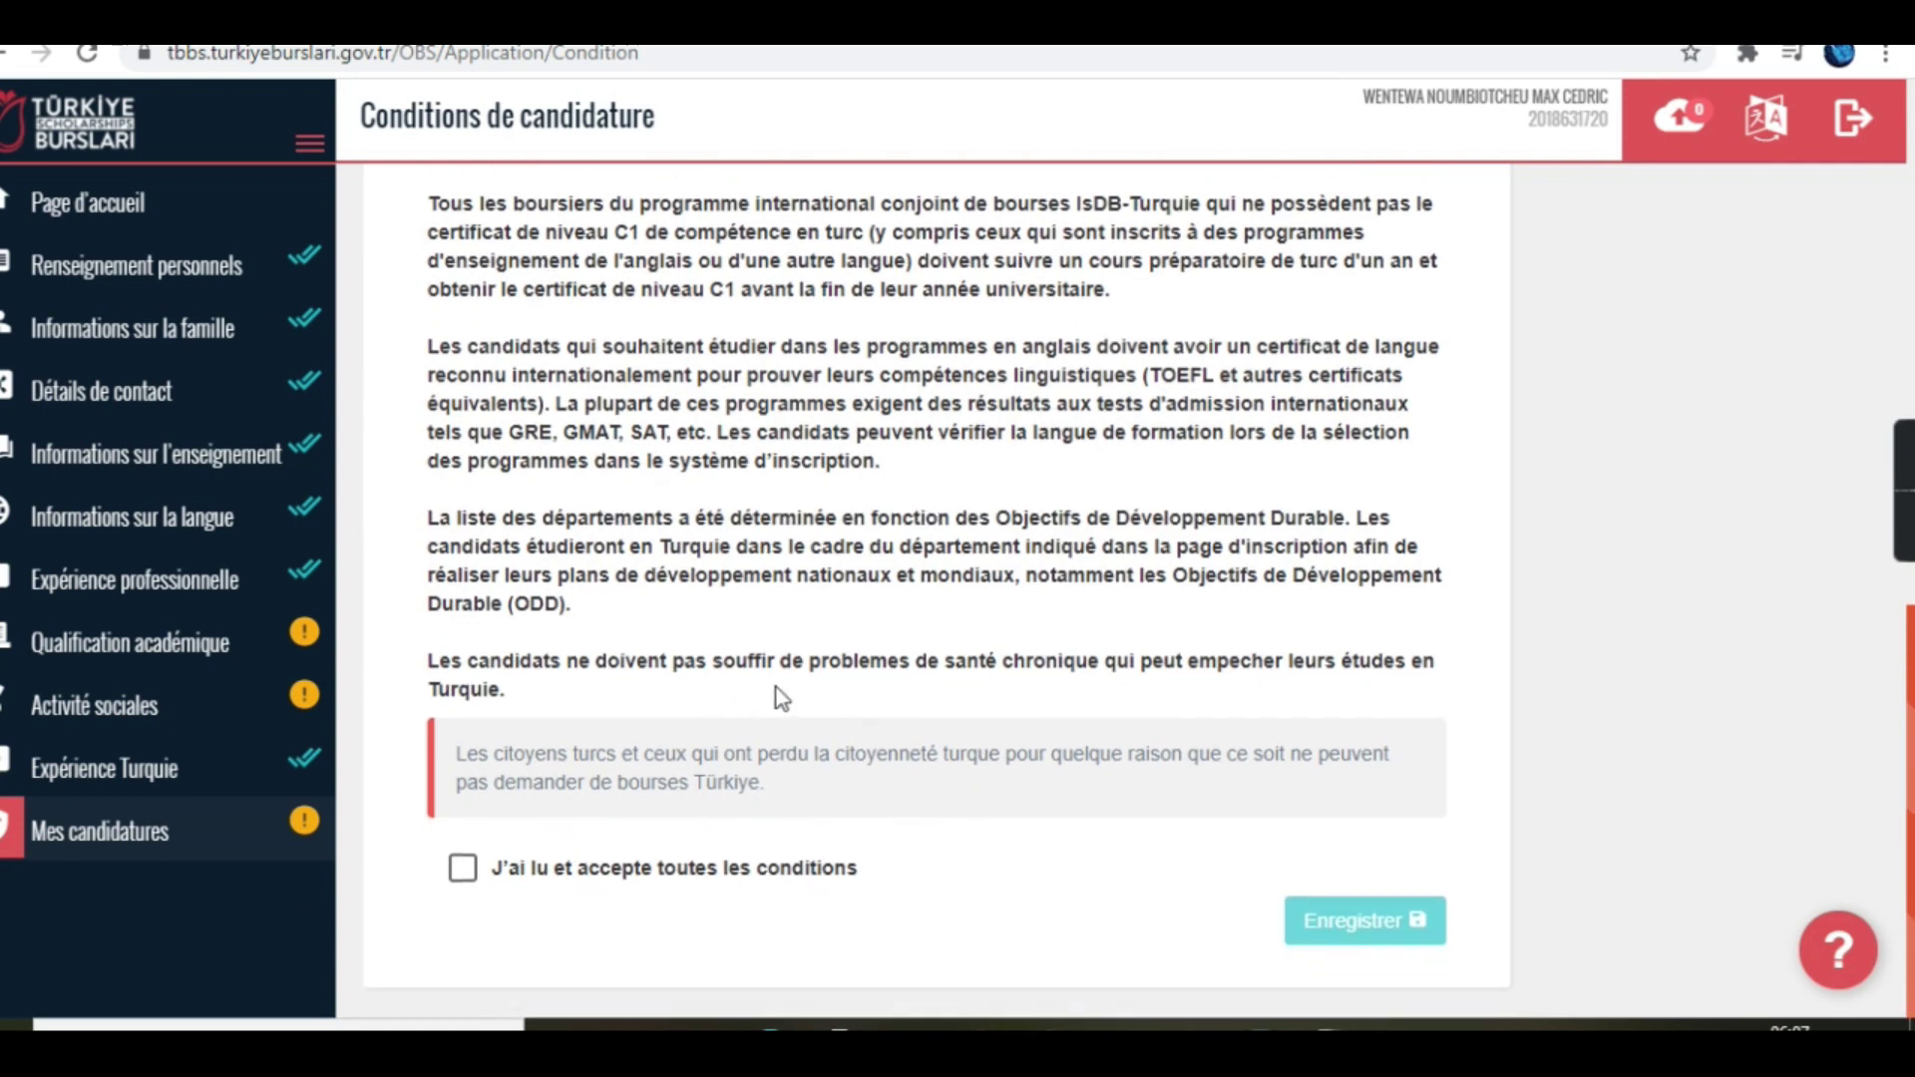
click(461, 870)
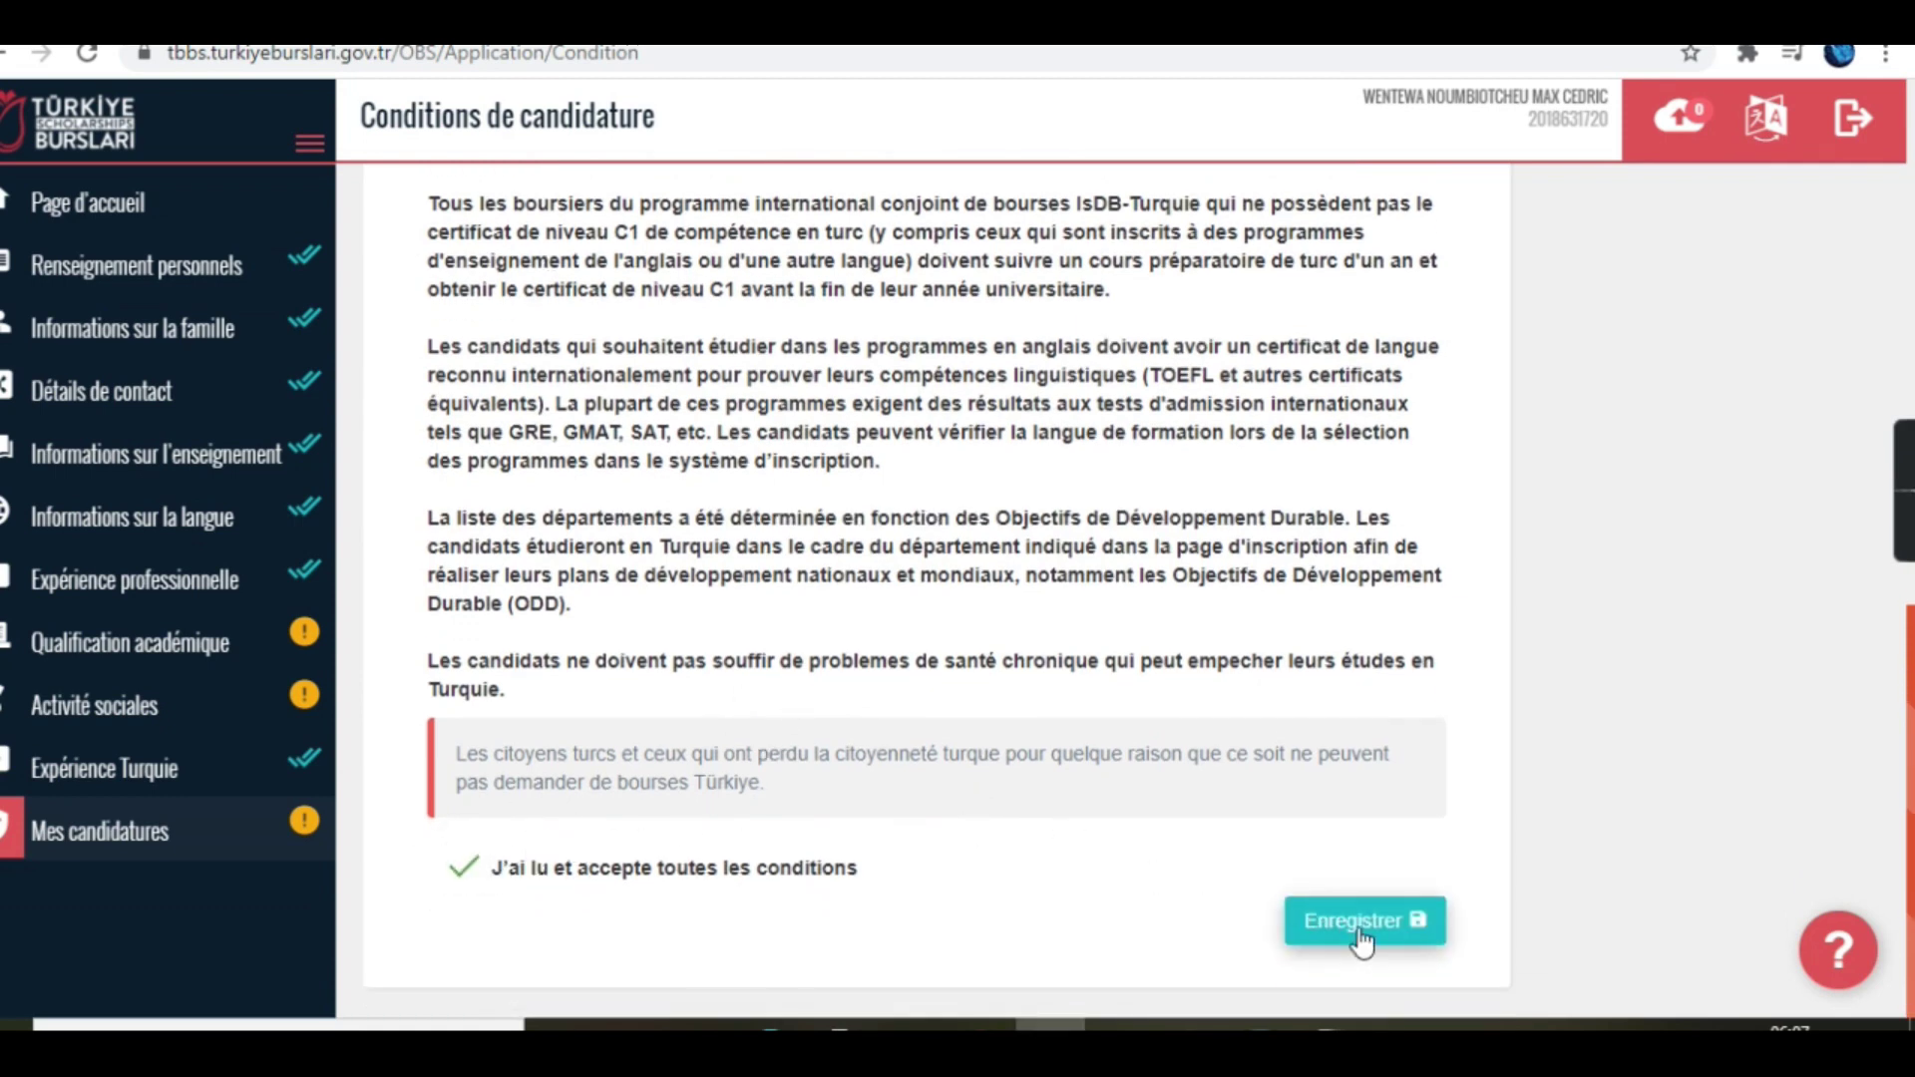
click(1358, 933)
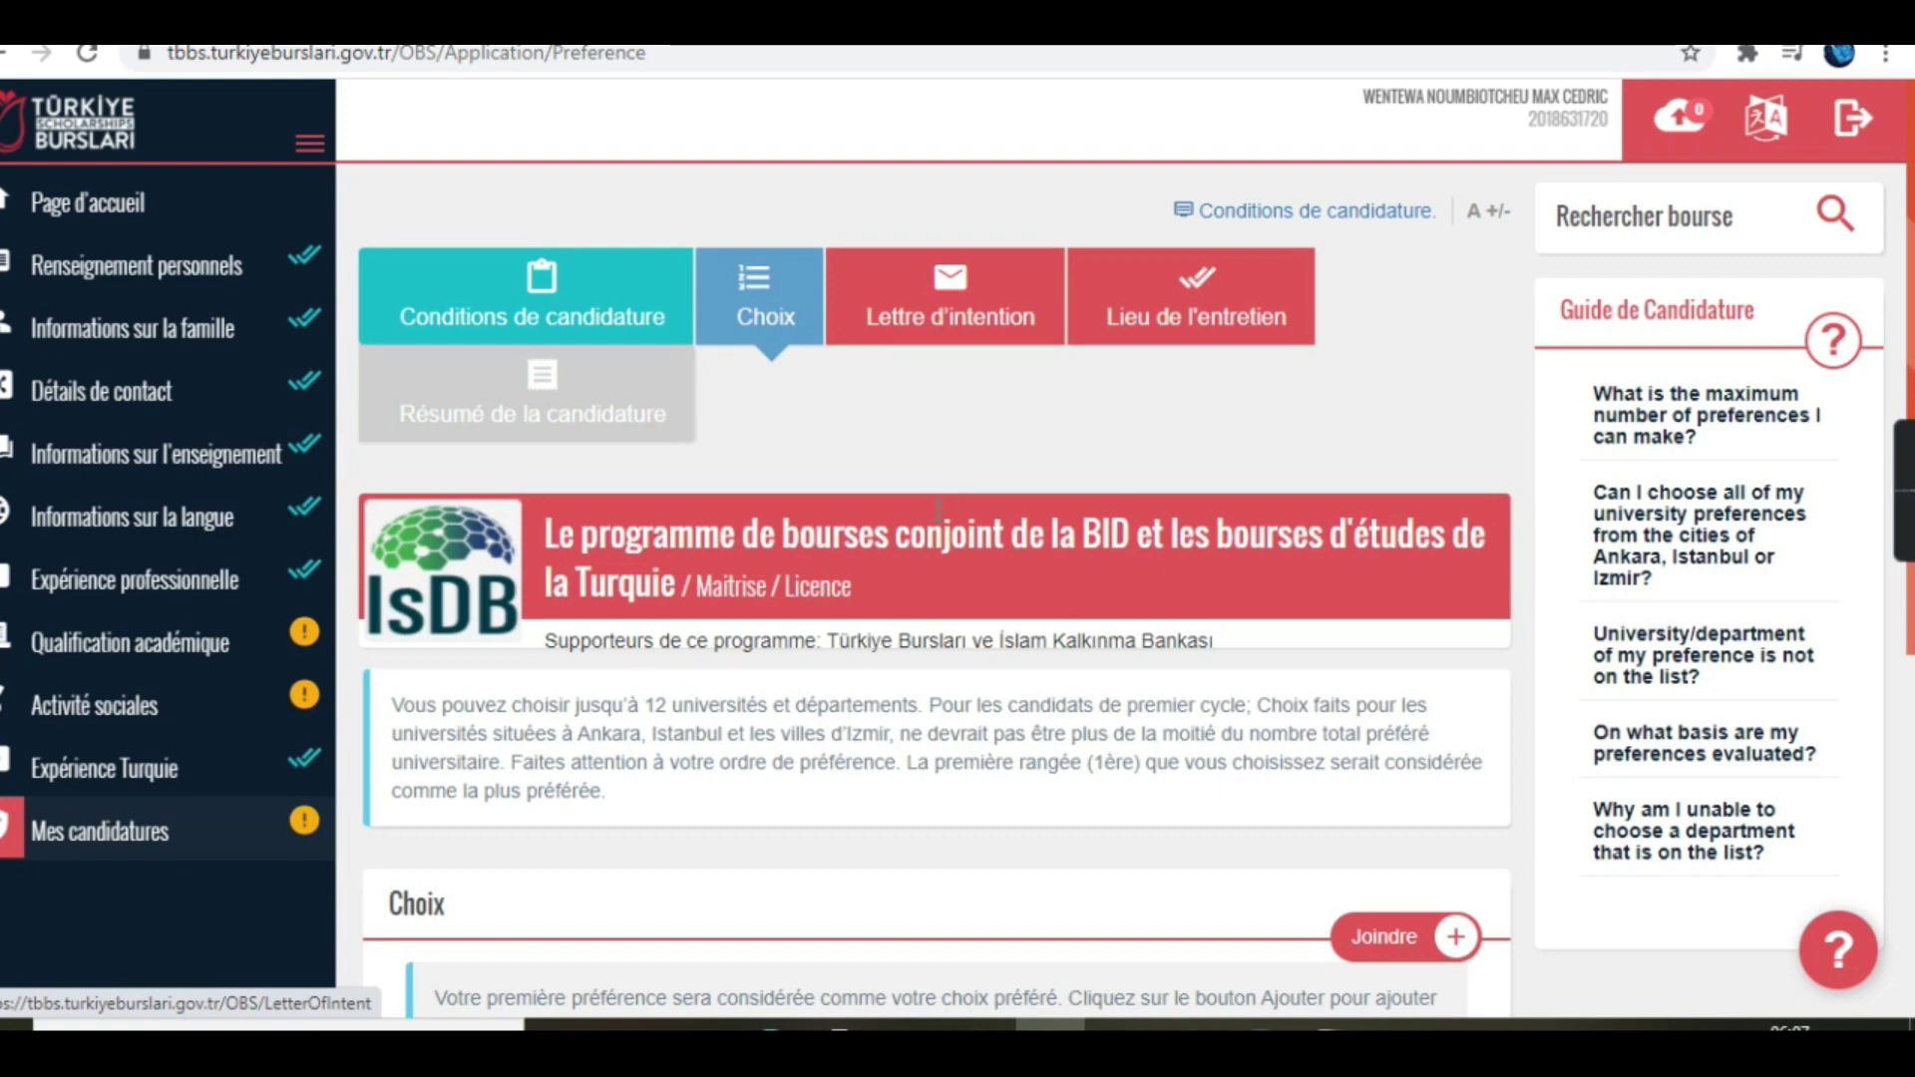
Step: Review the university choice rules, the preference table and the option to accept a different department in the Choix section
scroll(925, 539, down, 4)
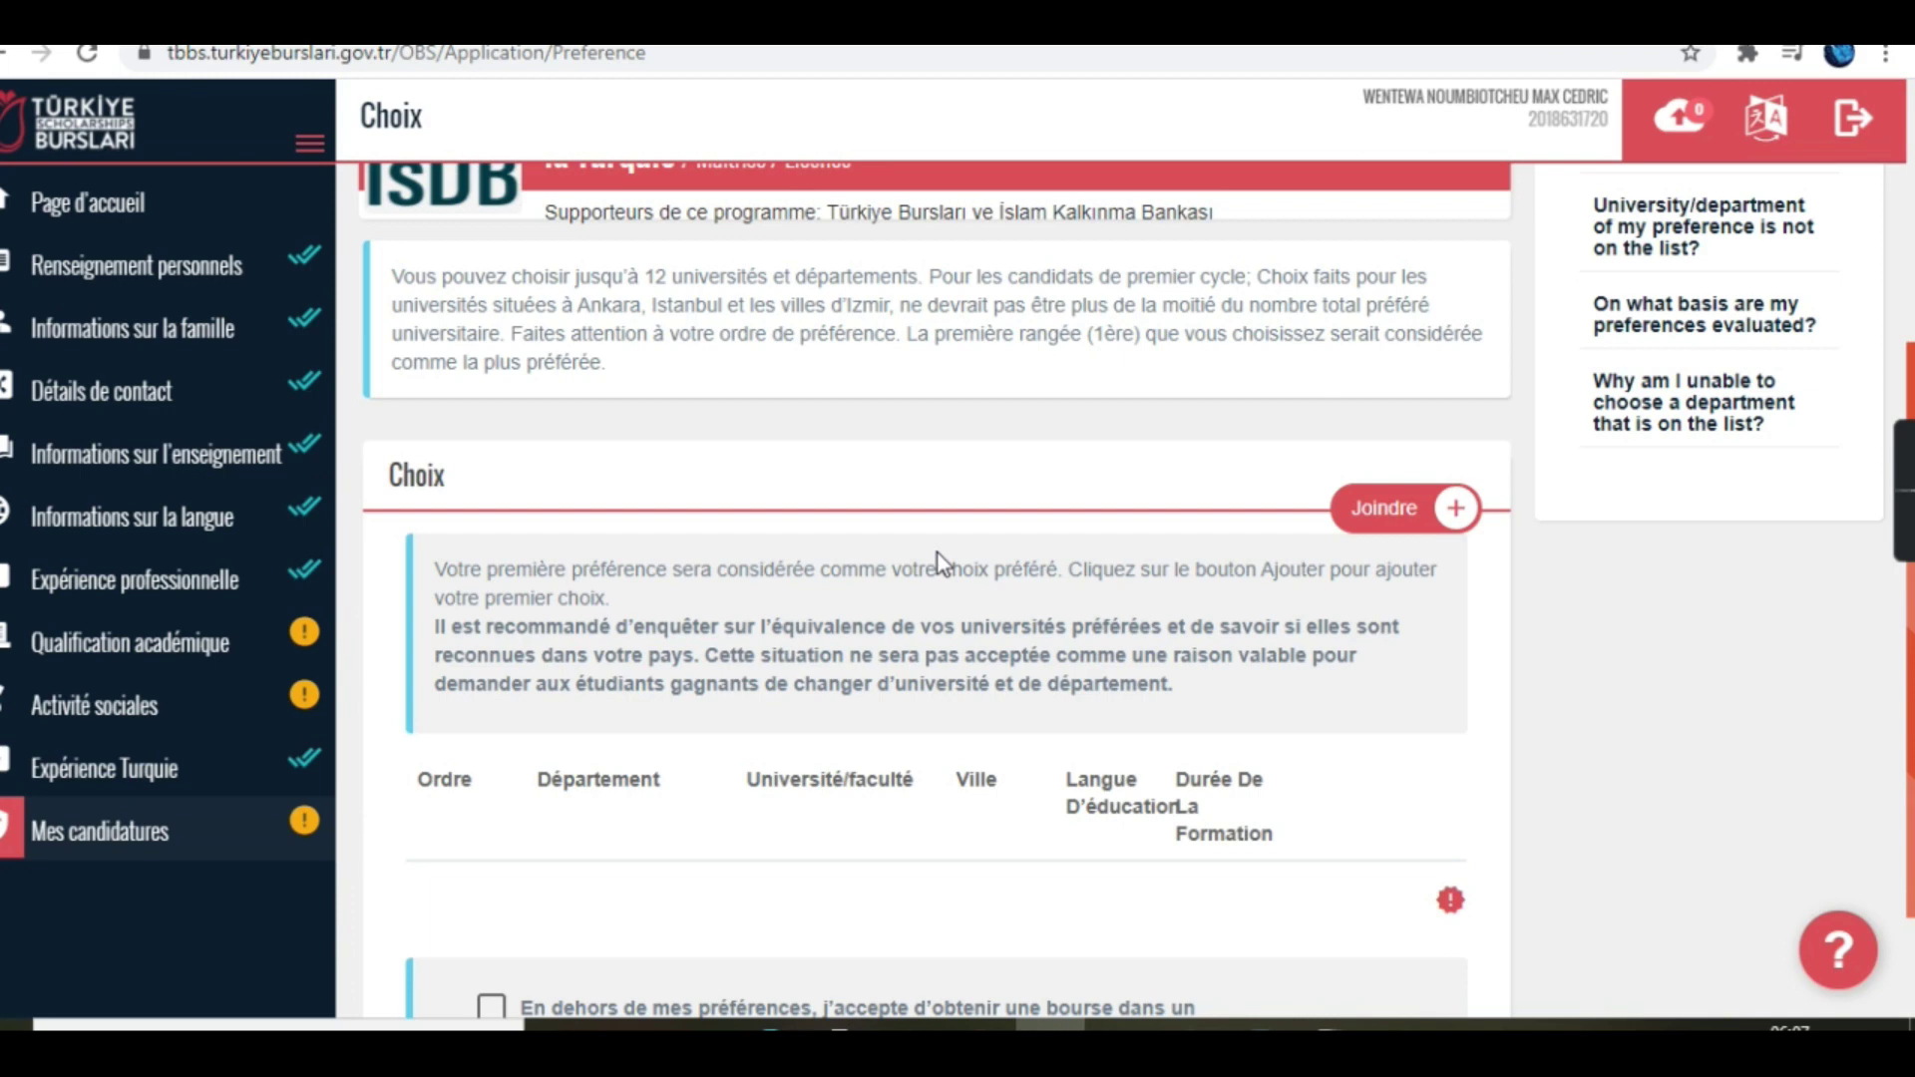
scroll(937, 559, down, 2)
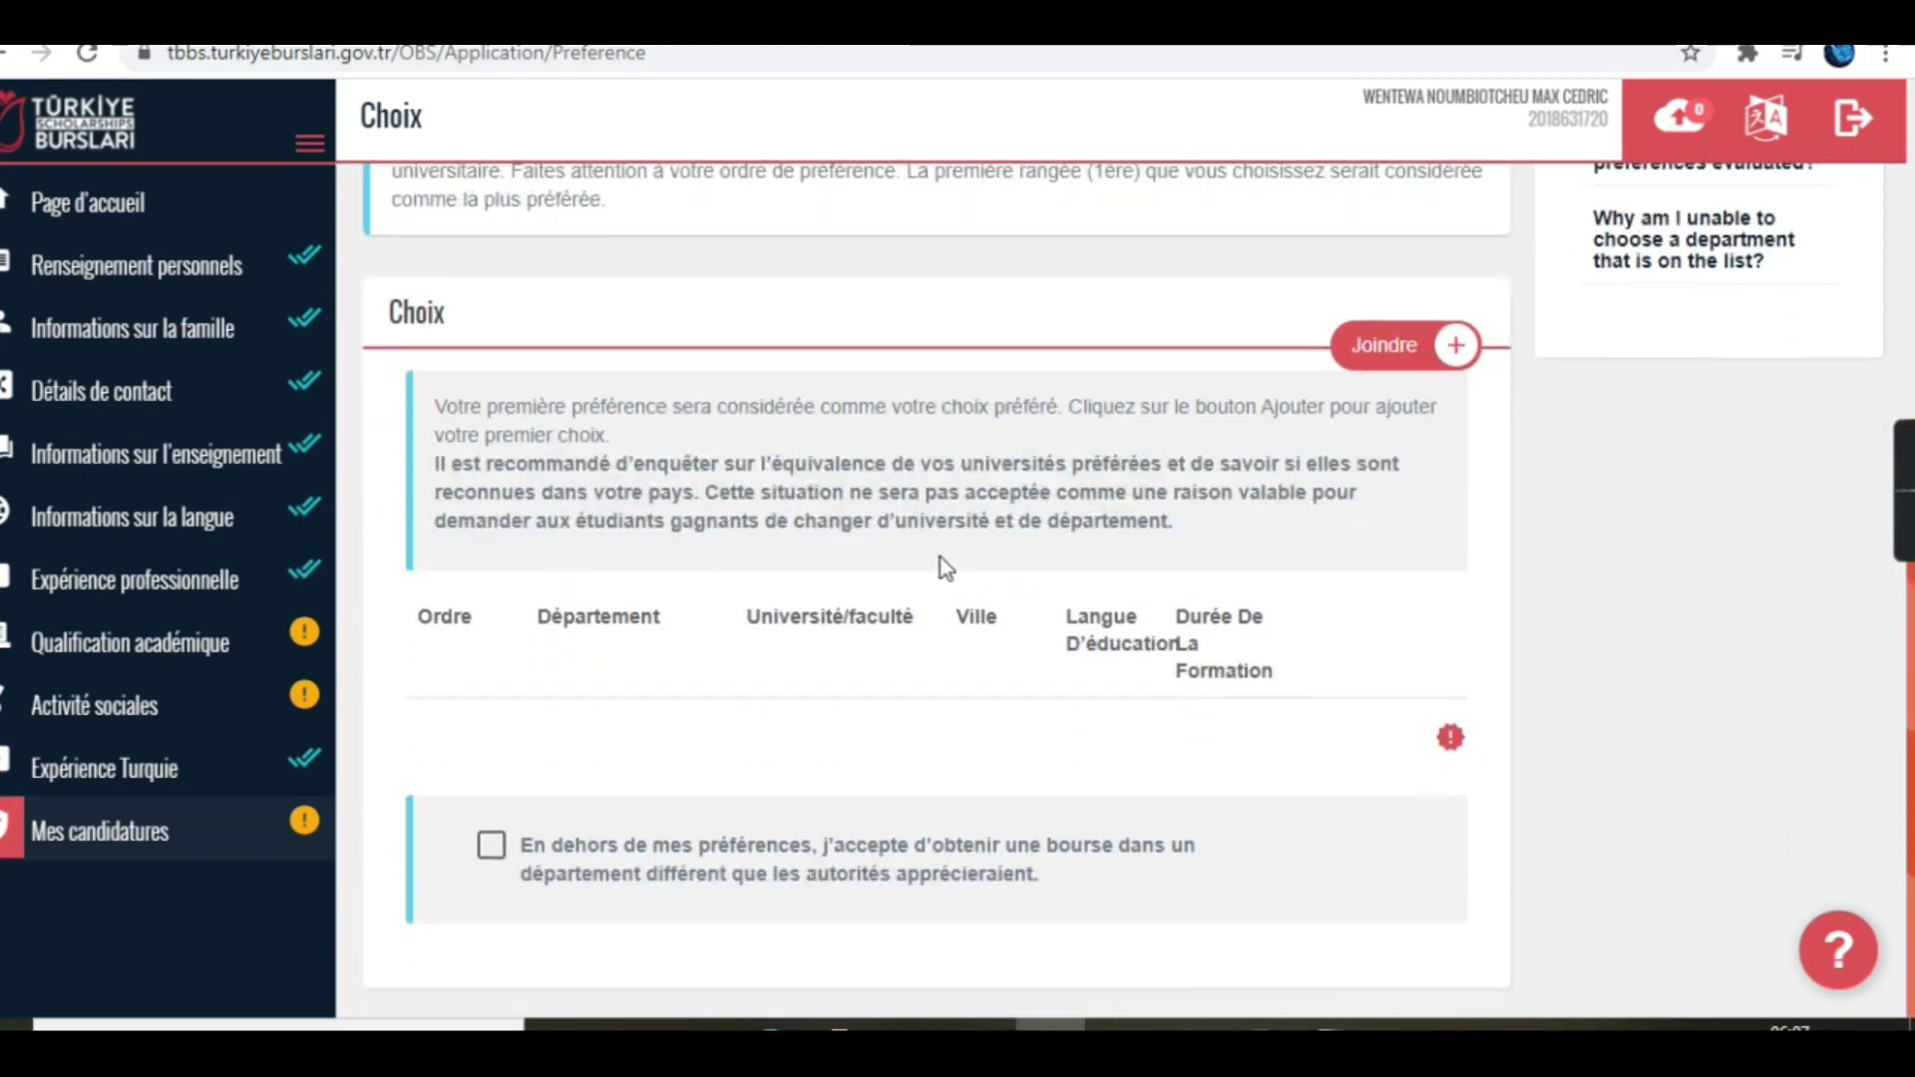
scroll(943, 559, up, 3)
scroll(945, 565, up, 3)
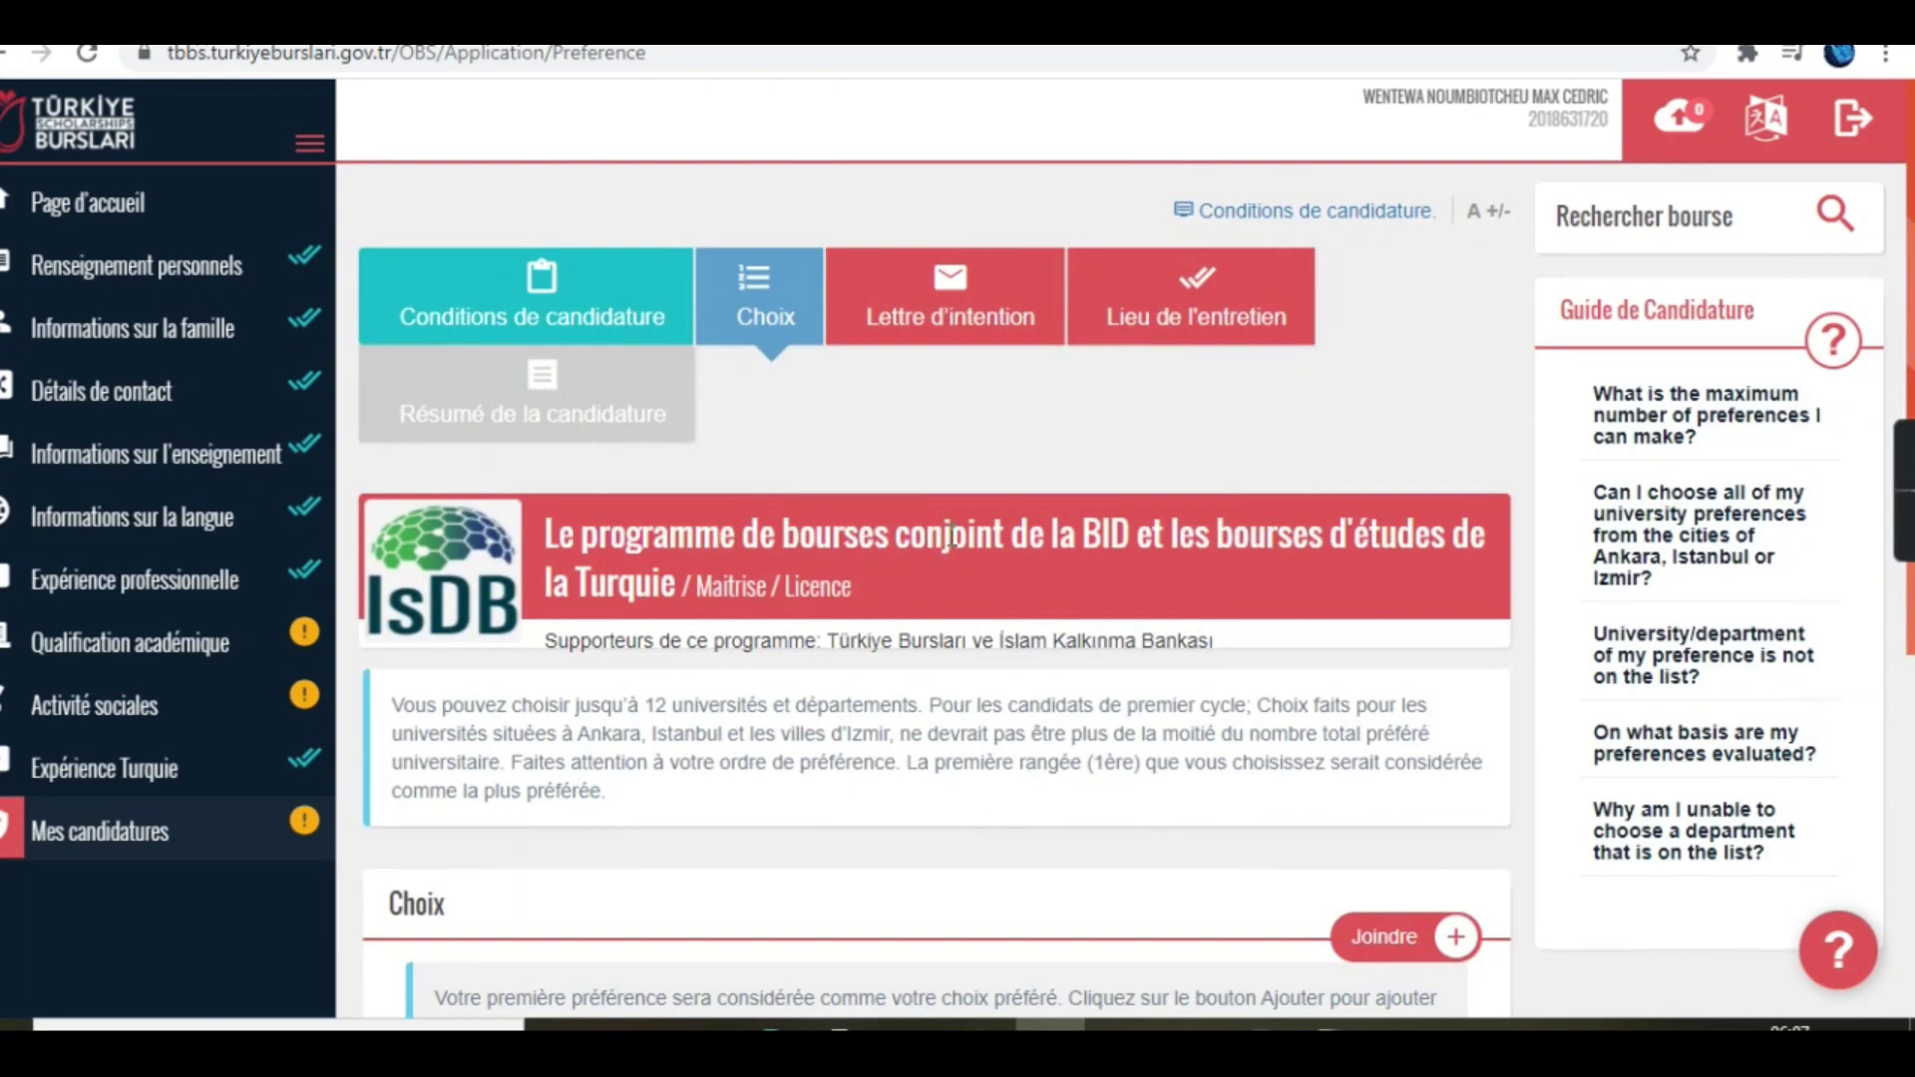
scroll(950, 538, down, 3)
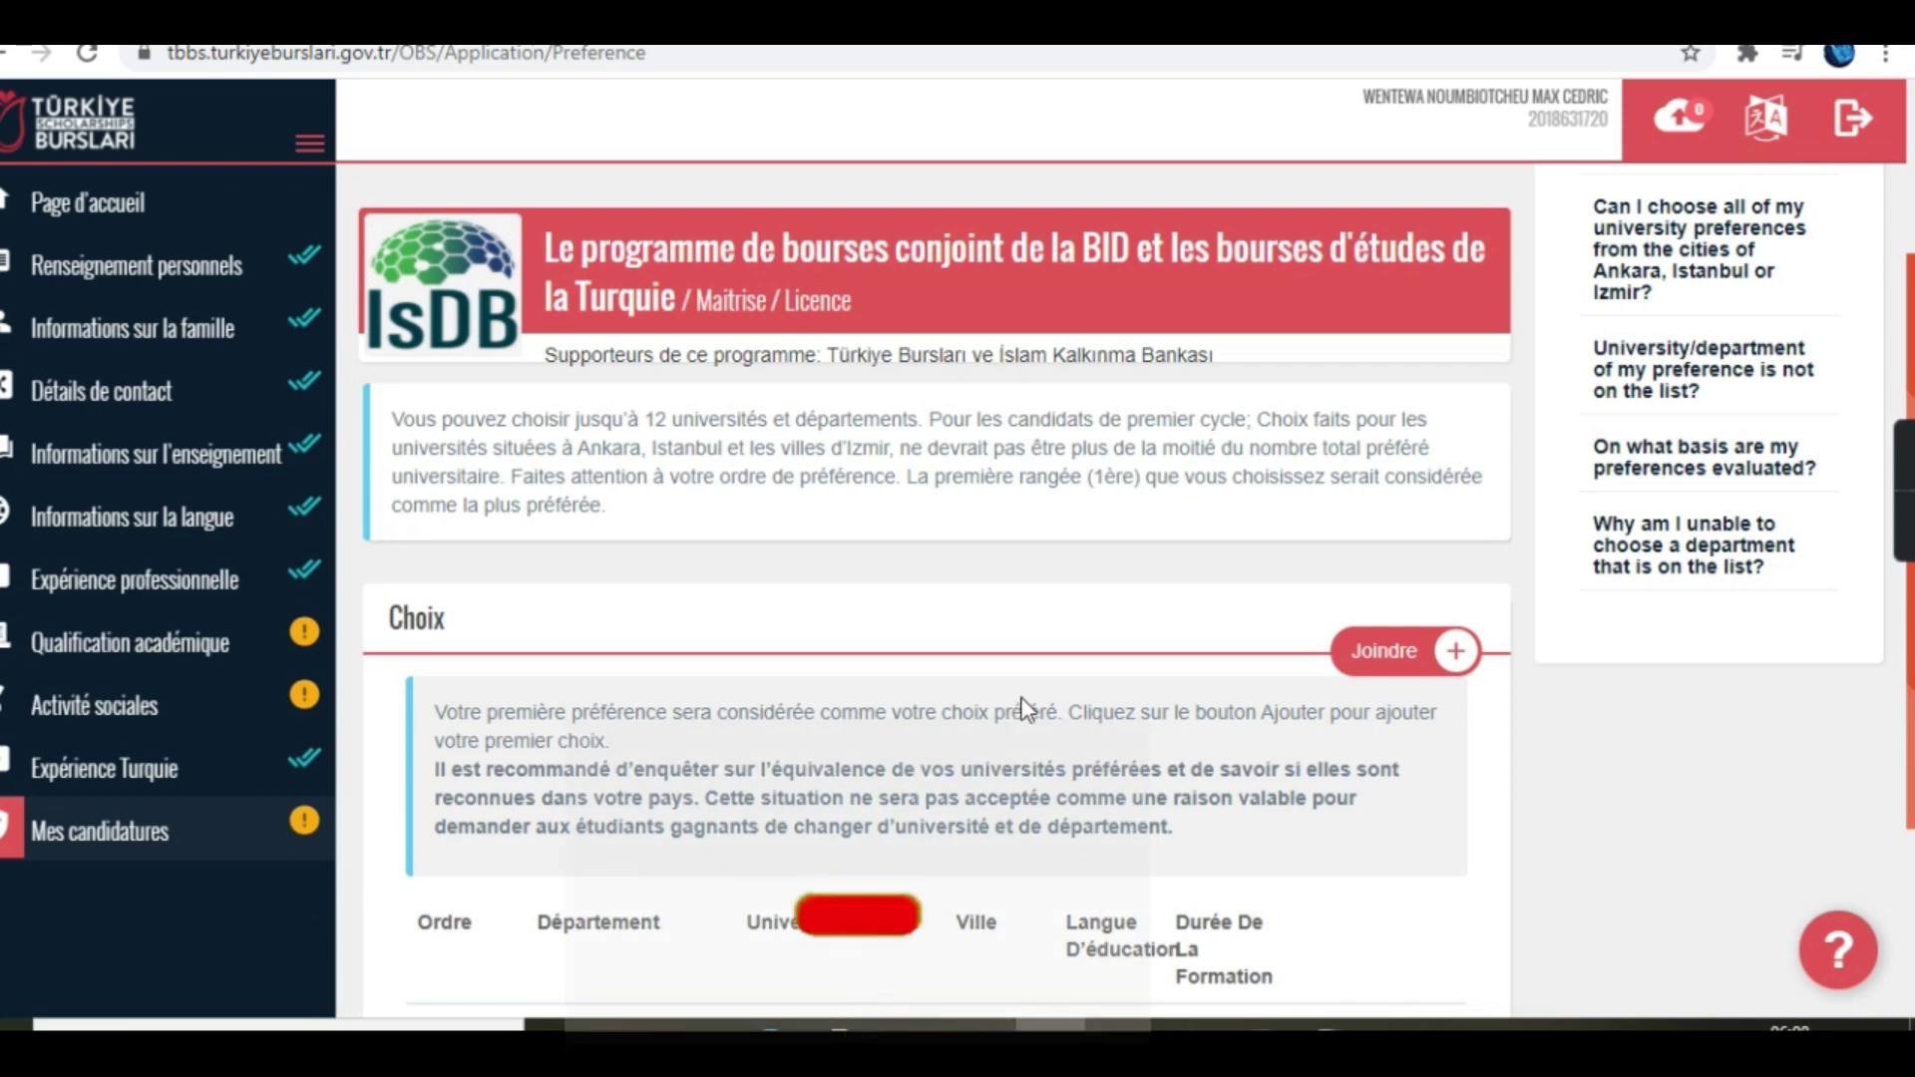
scroll(1023, 703, down, 3)
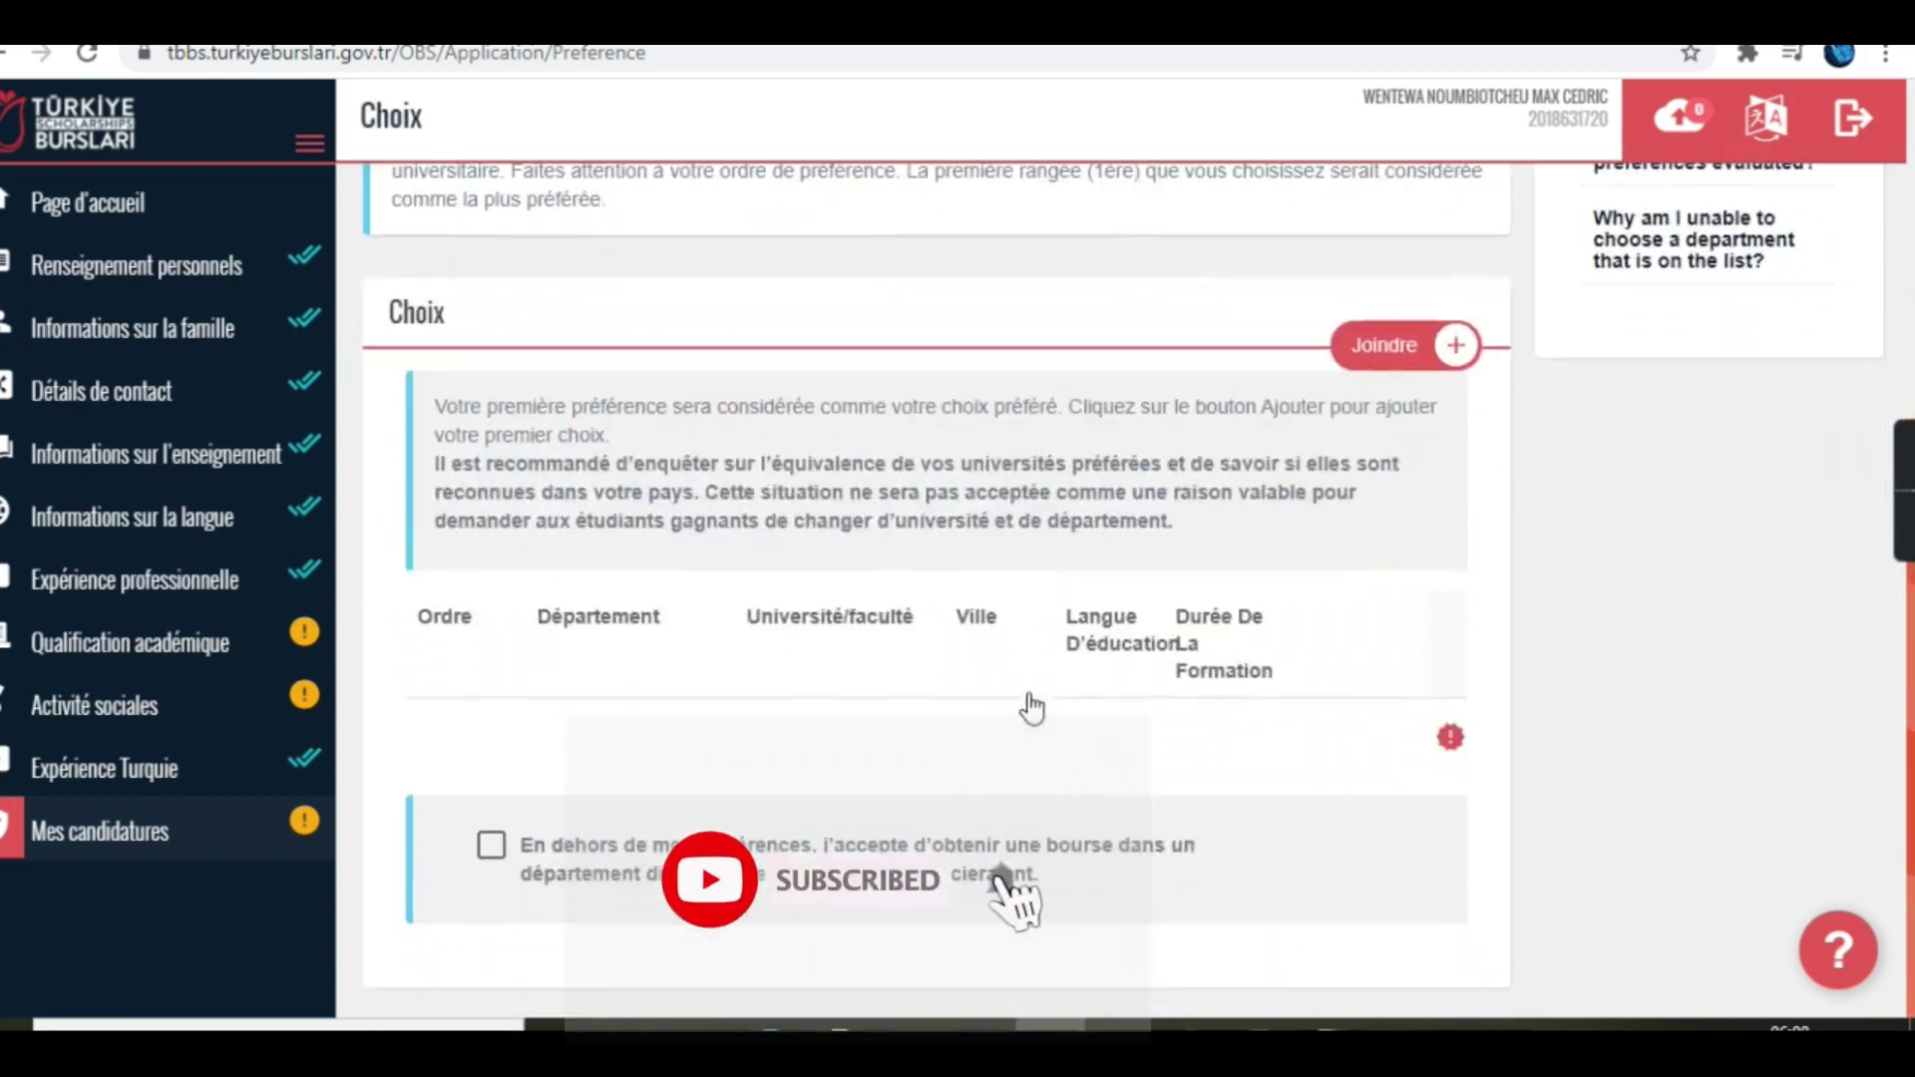
scroll(620, 267, up, 3)
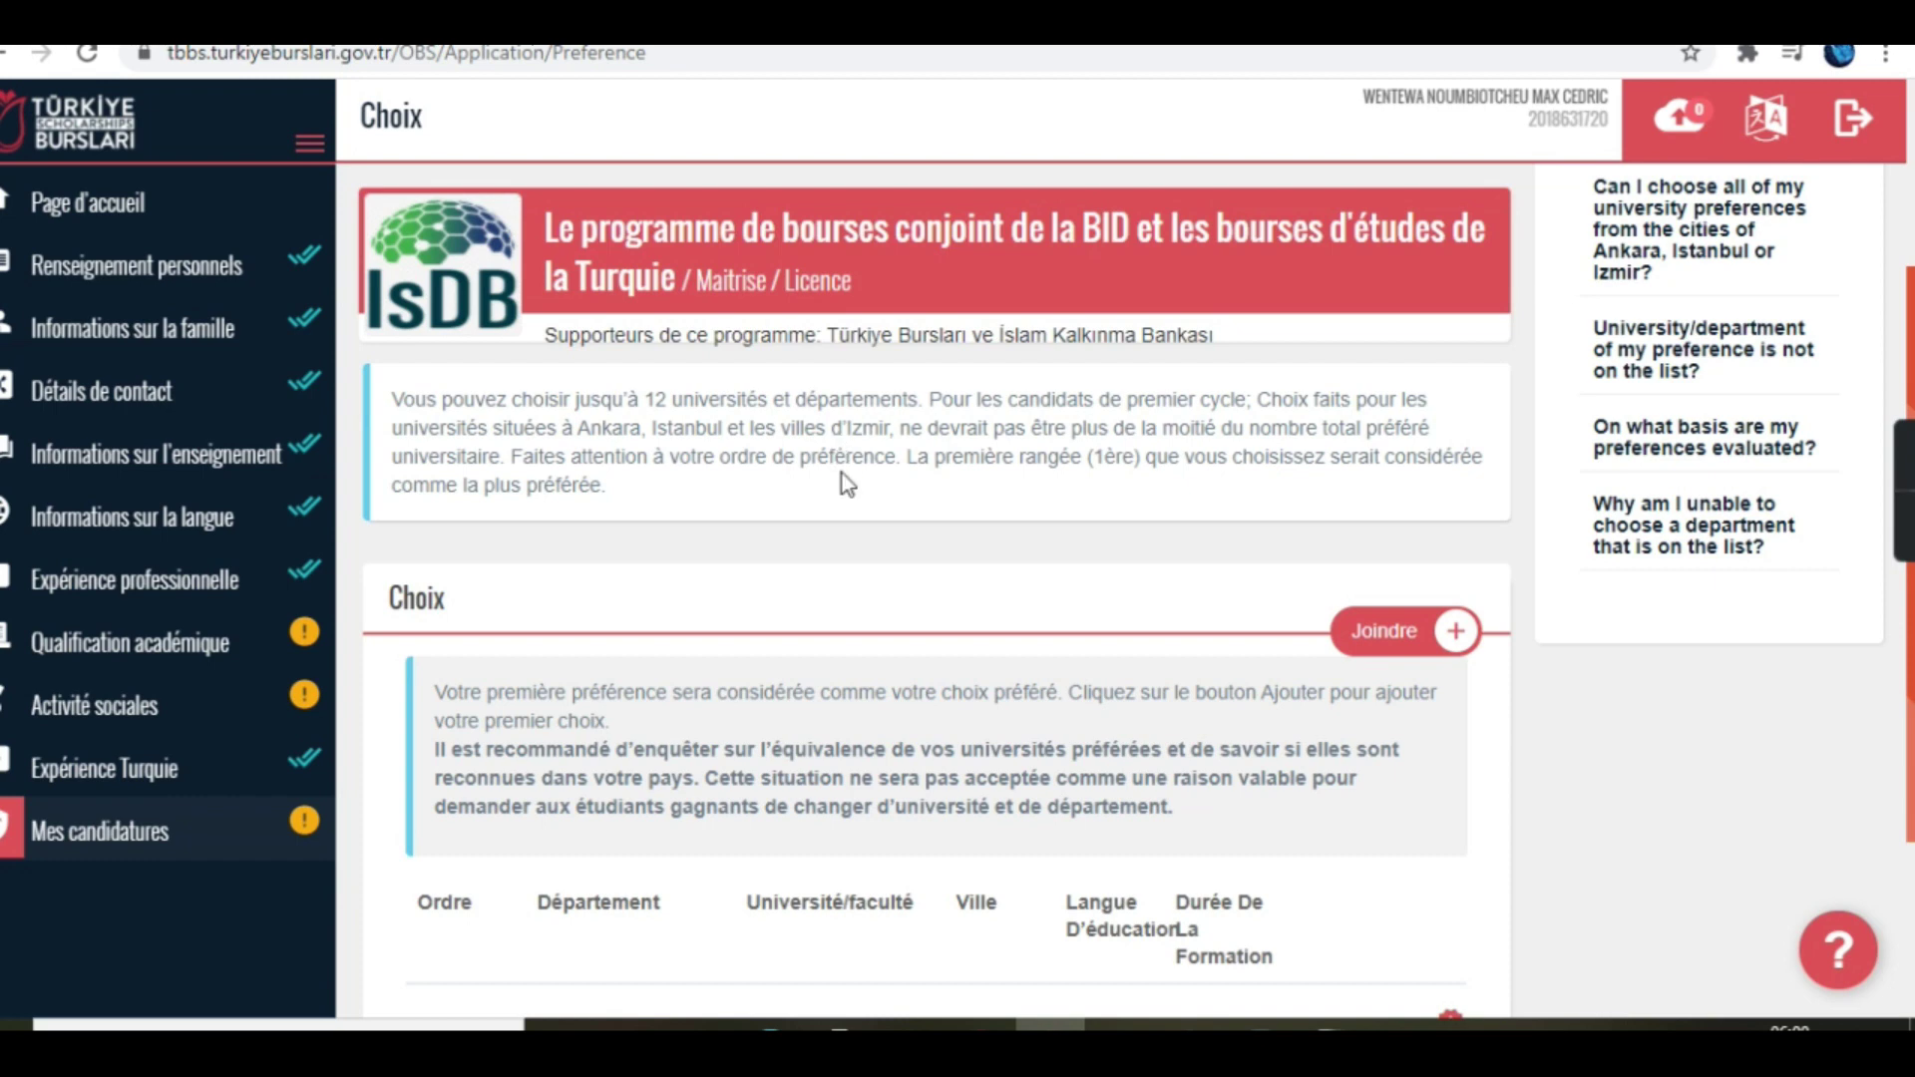
scroll(842, 478, down, 3)
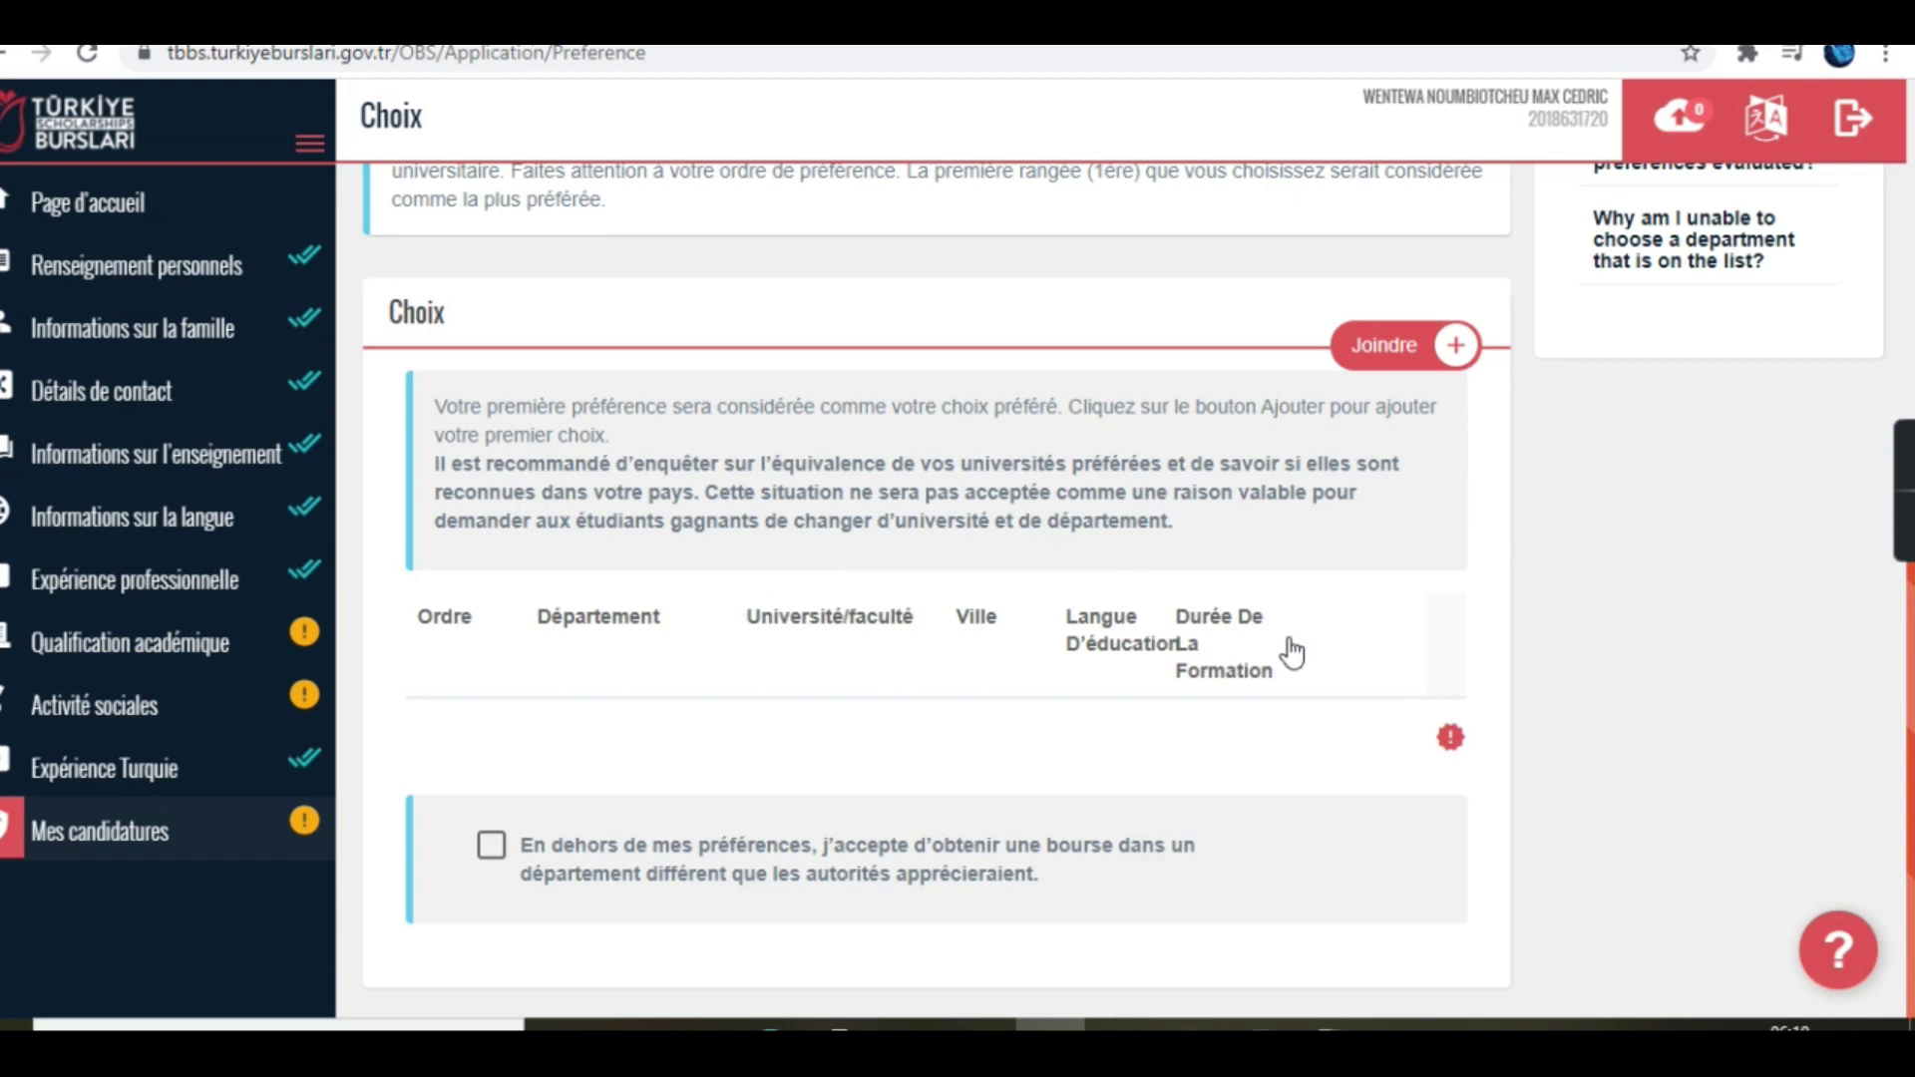
scroll(1247, 679, up, 1)
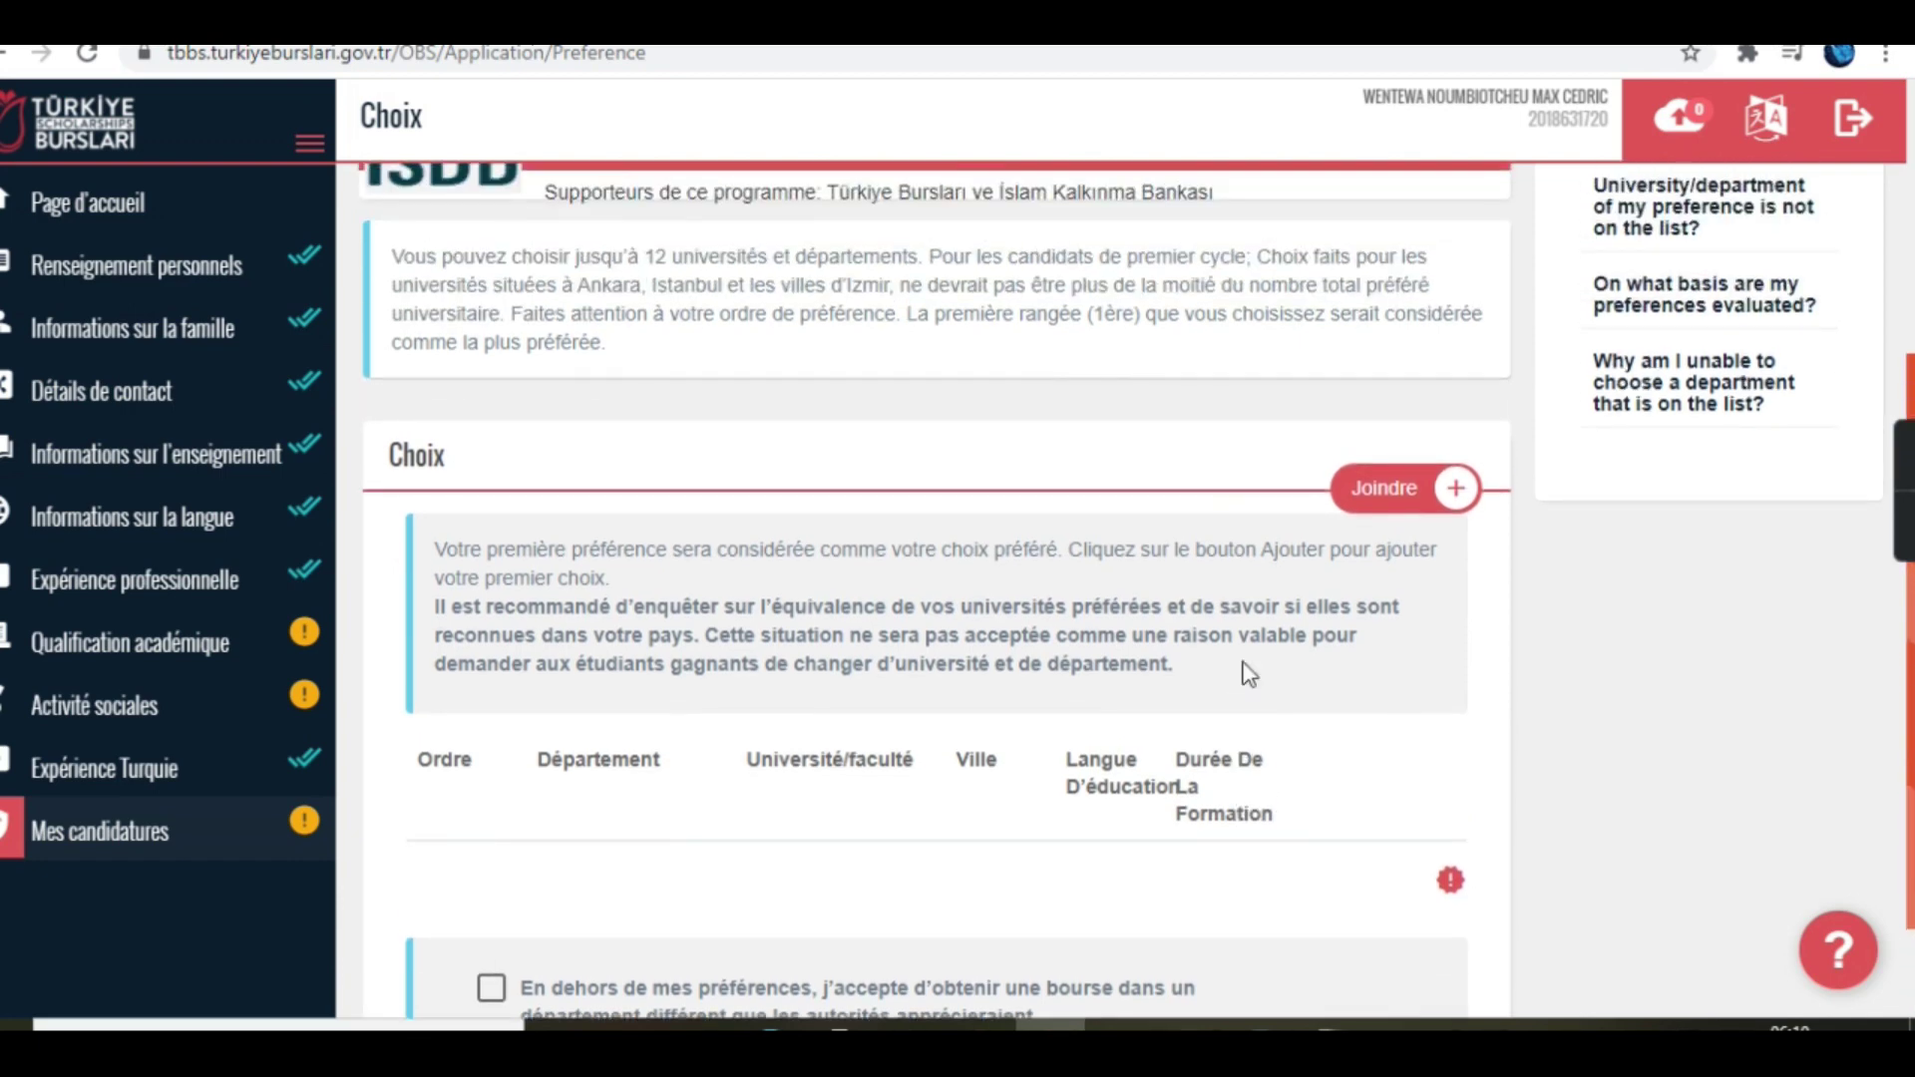
scroll(1249, 674, up, 2)
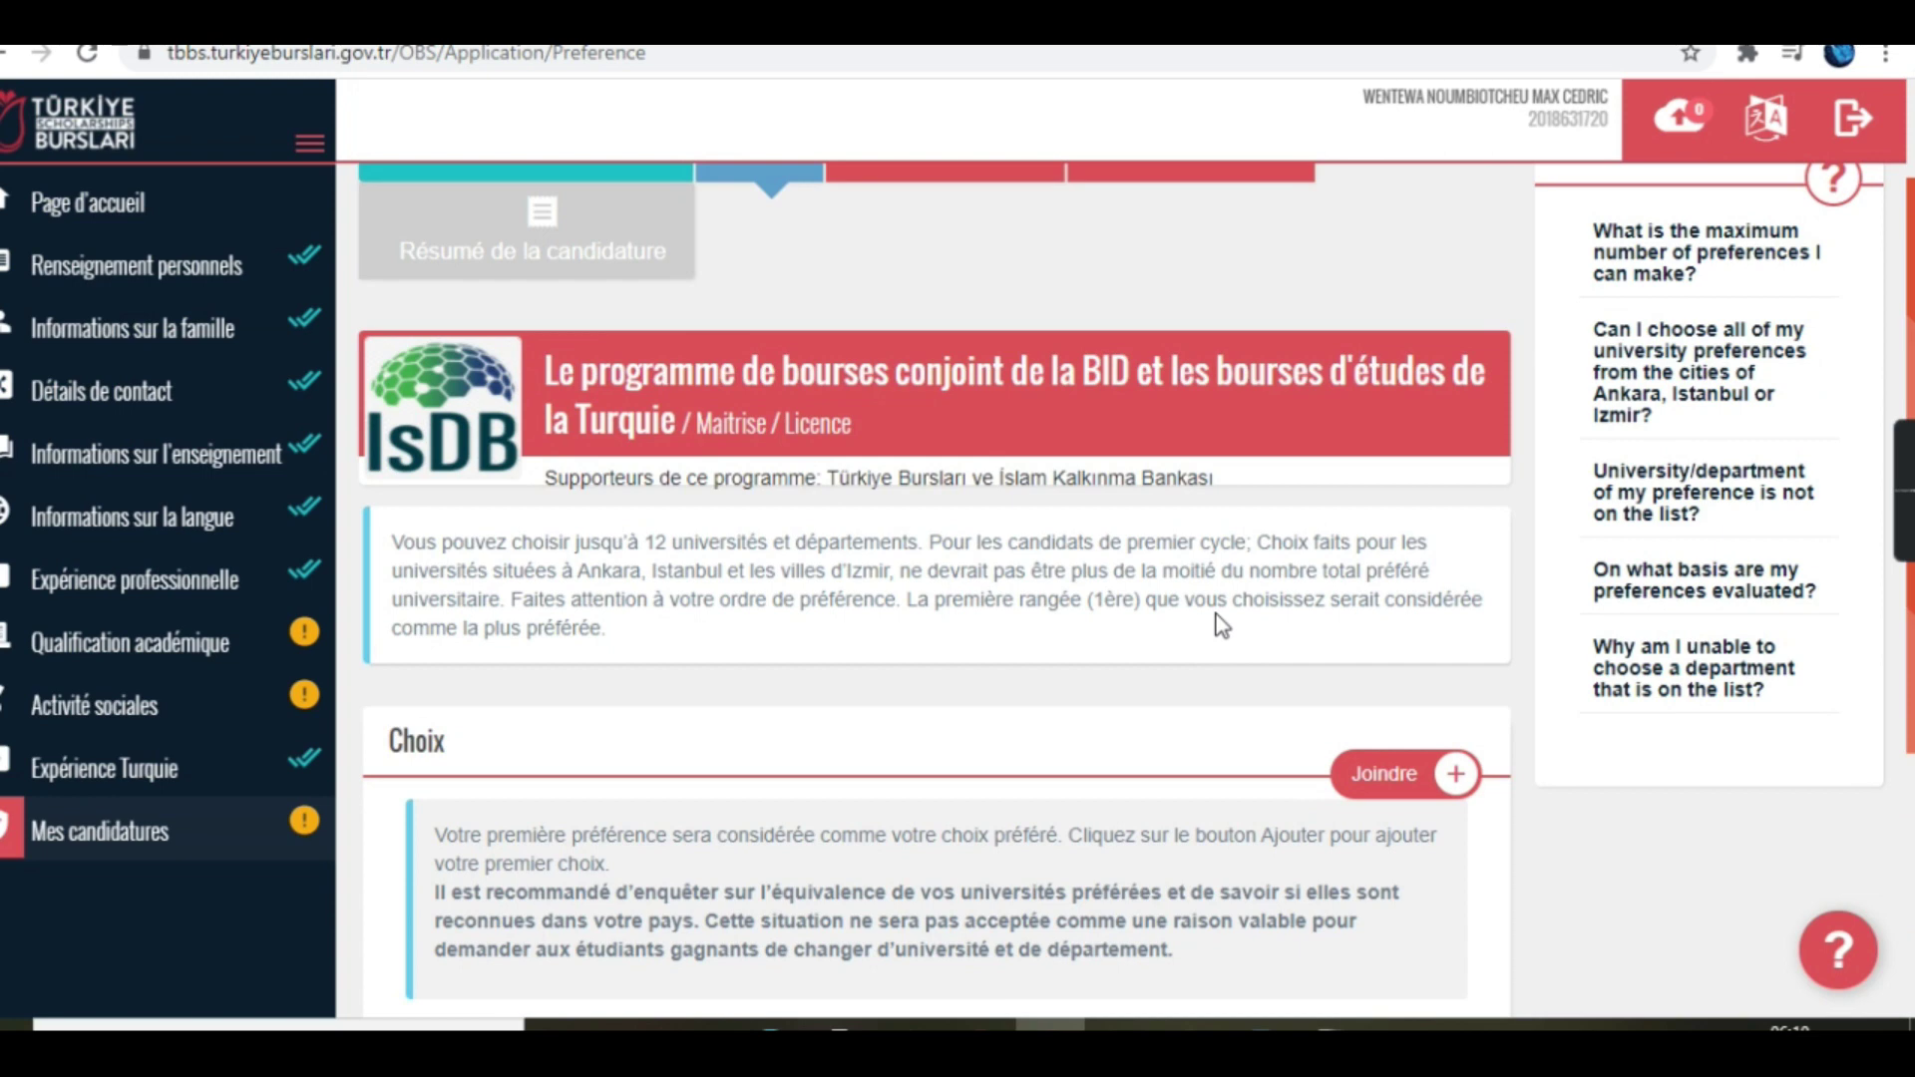
scroll(1266, 683, up, 1)
scroll(1212, 678, down, 3)
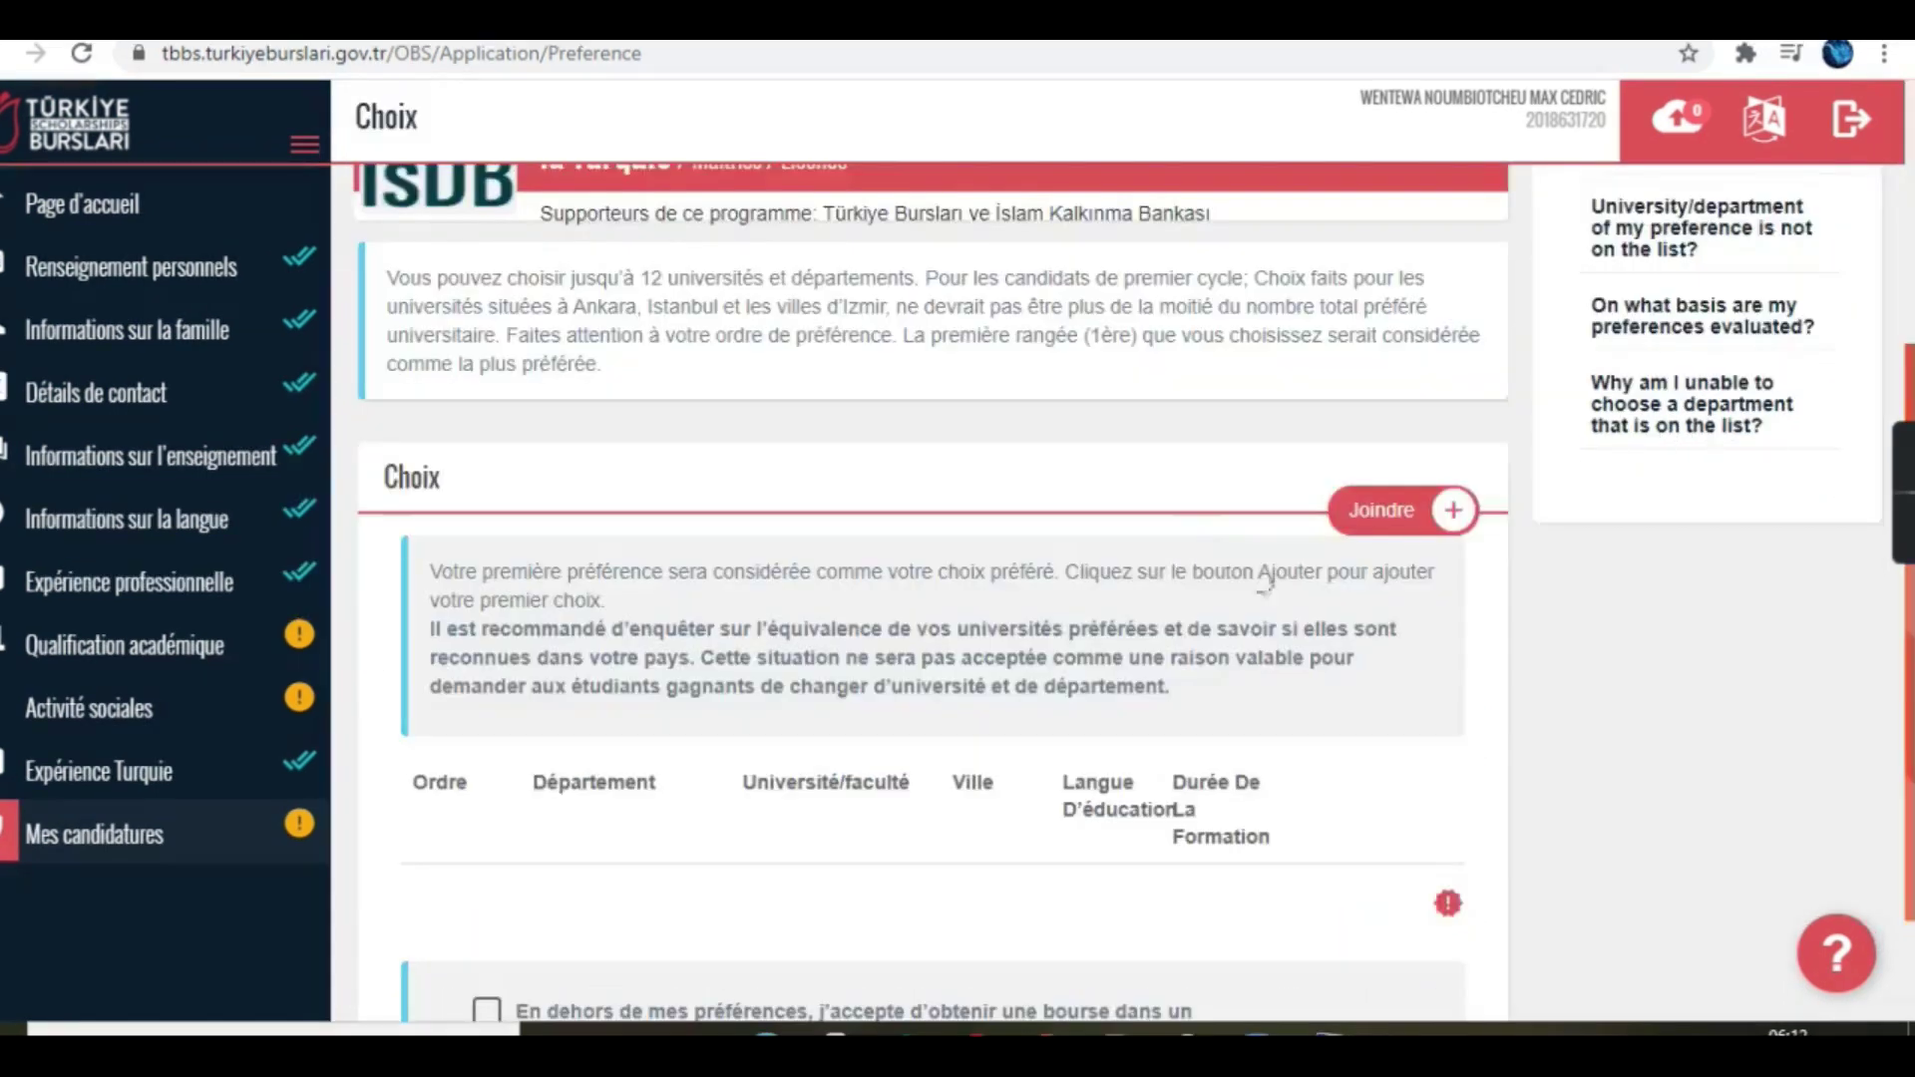
Step: Add and save a new preference for Chimie at Sakarya University, Faculty of Science and Literature, taught in Turkish
click(1397, 518)
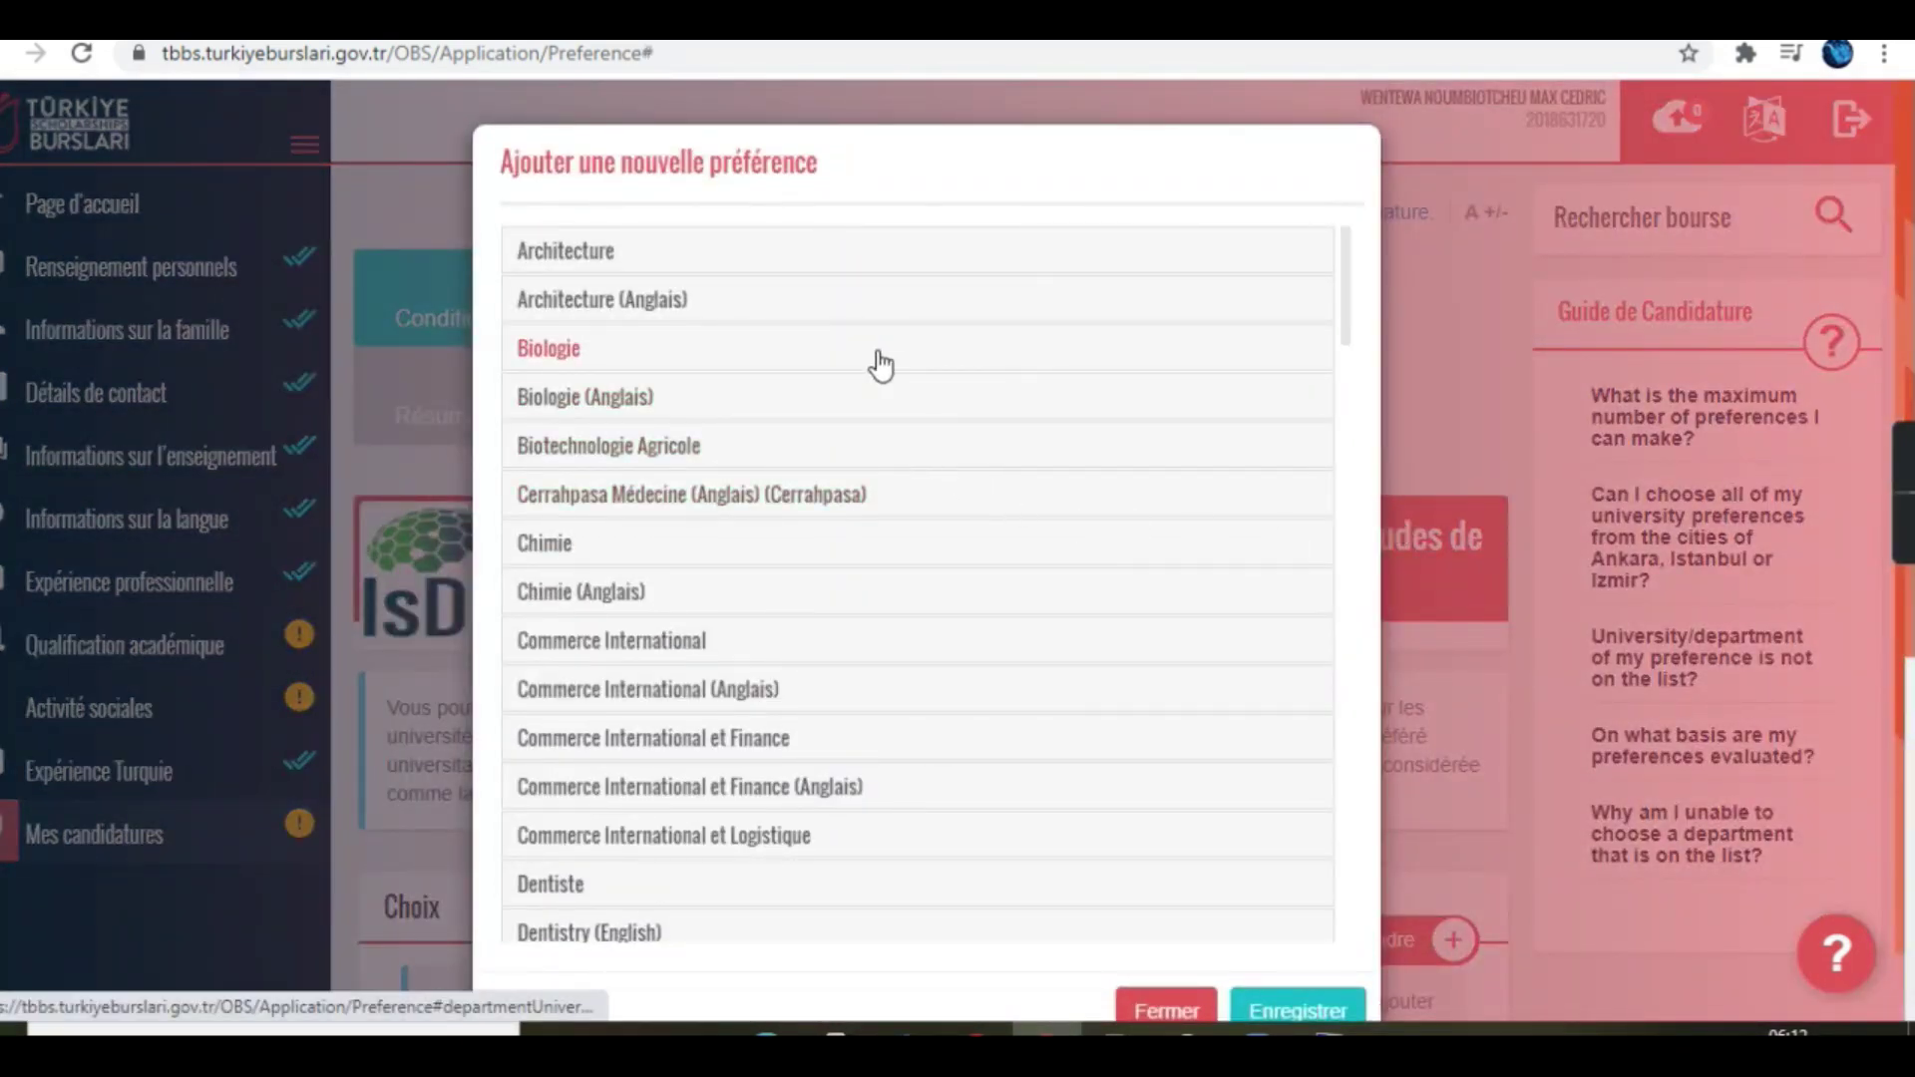
click(823, 552)
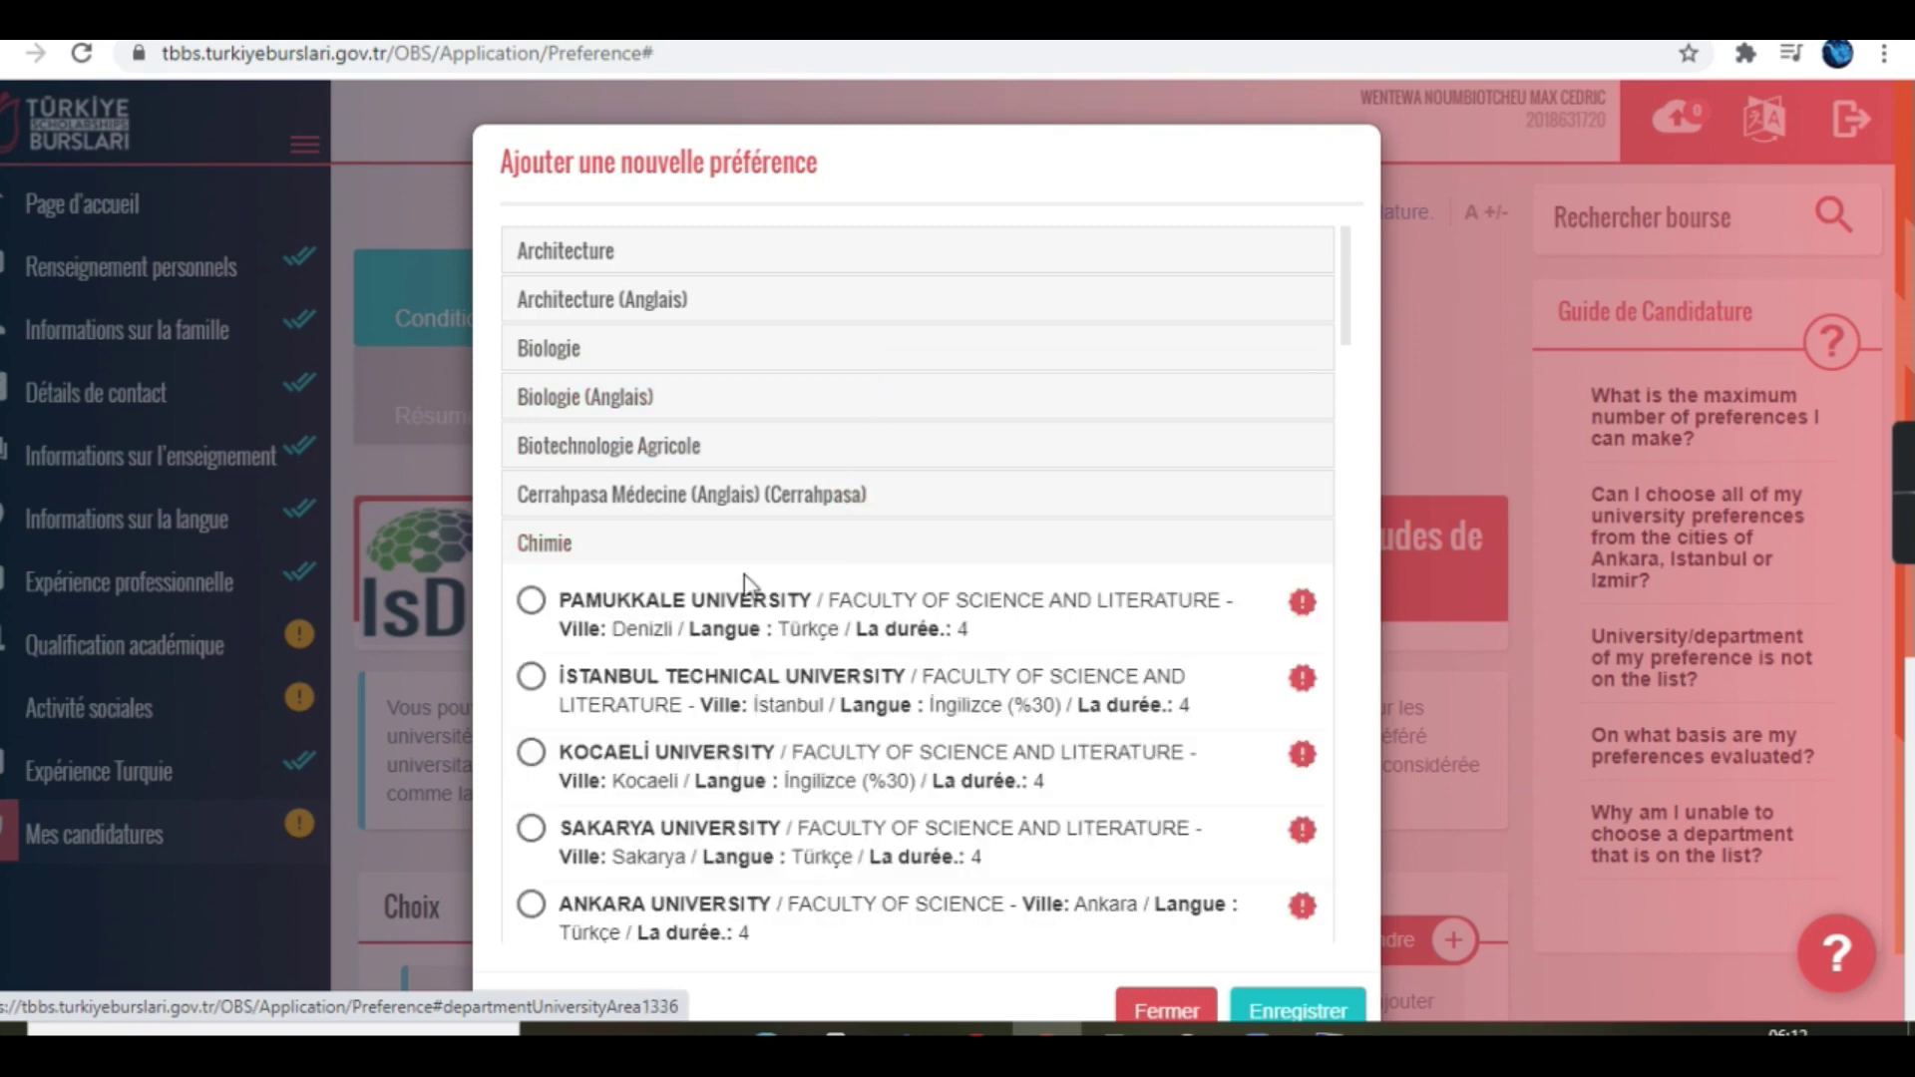
scroll(746, 584, down, 3)
scroll(748, 474, down, 1)
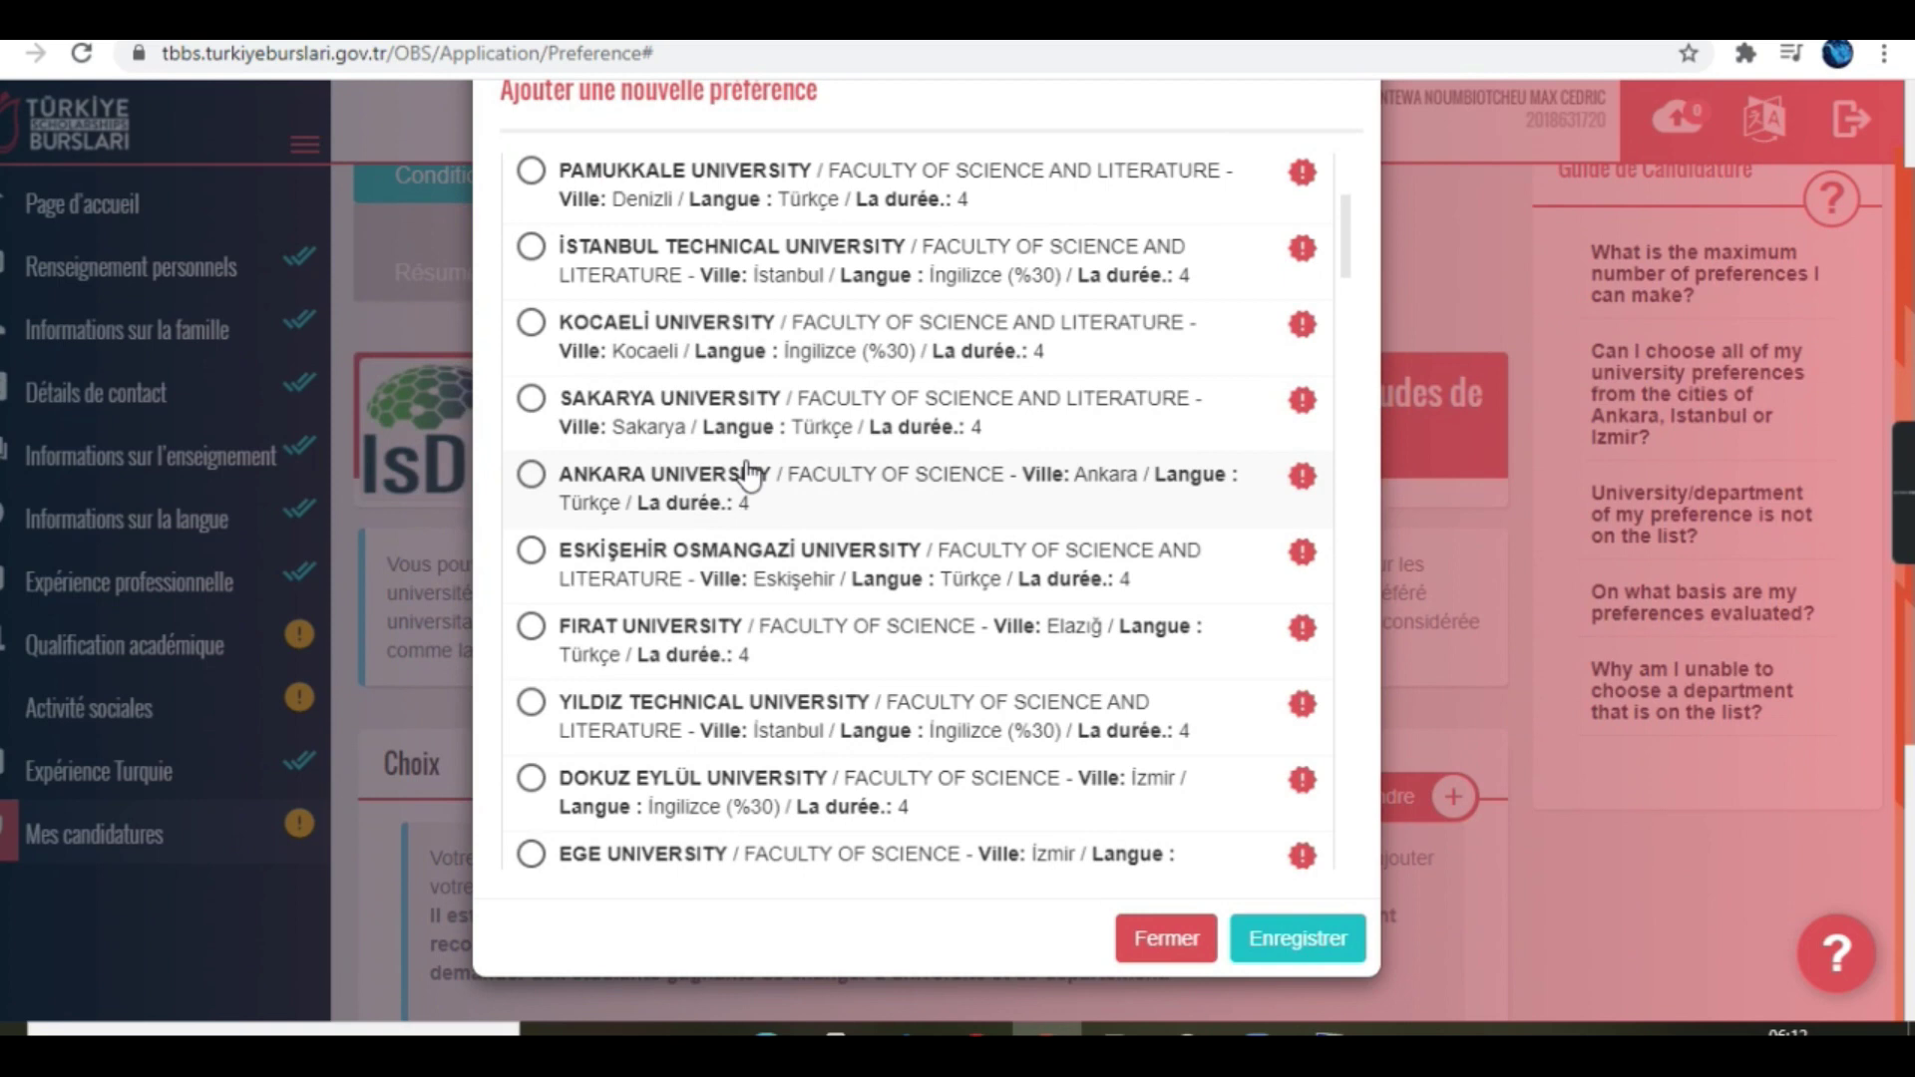
scroll(832, 523, down, 3)
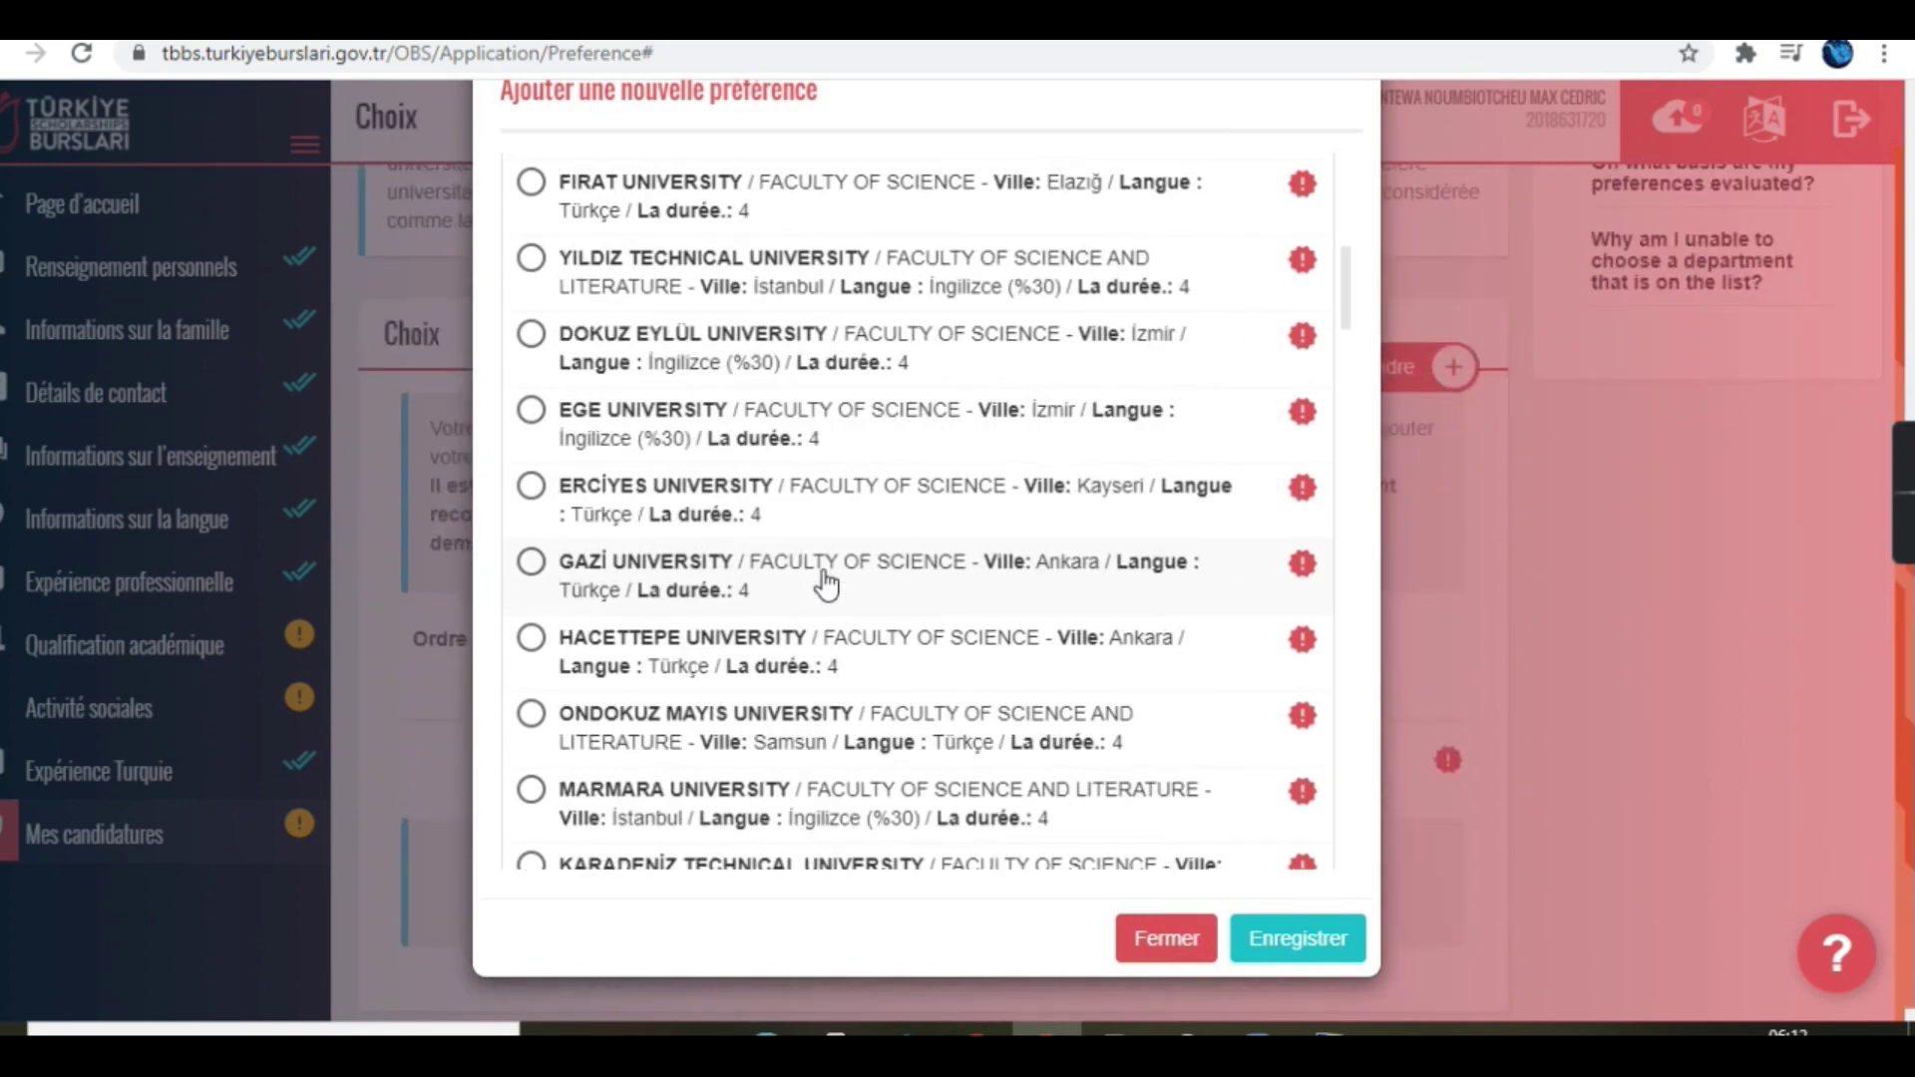
scroll(833, 569, up, 3)
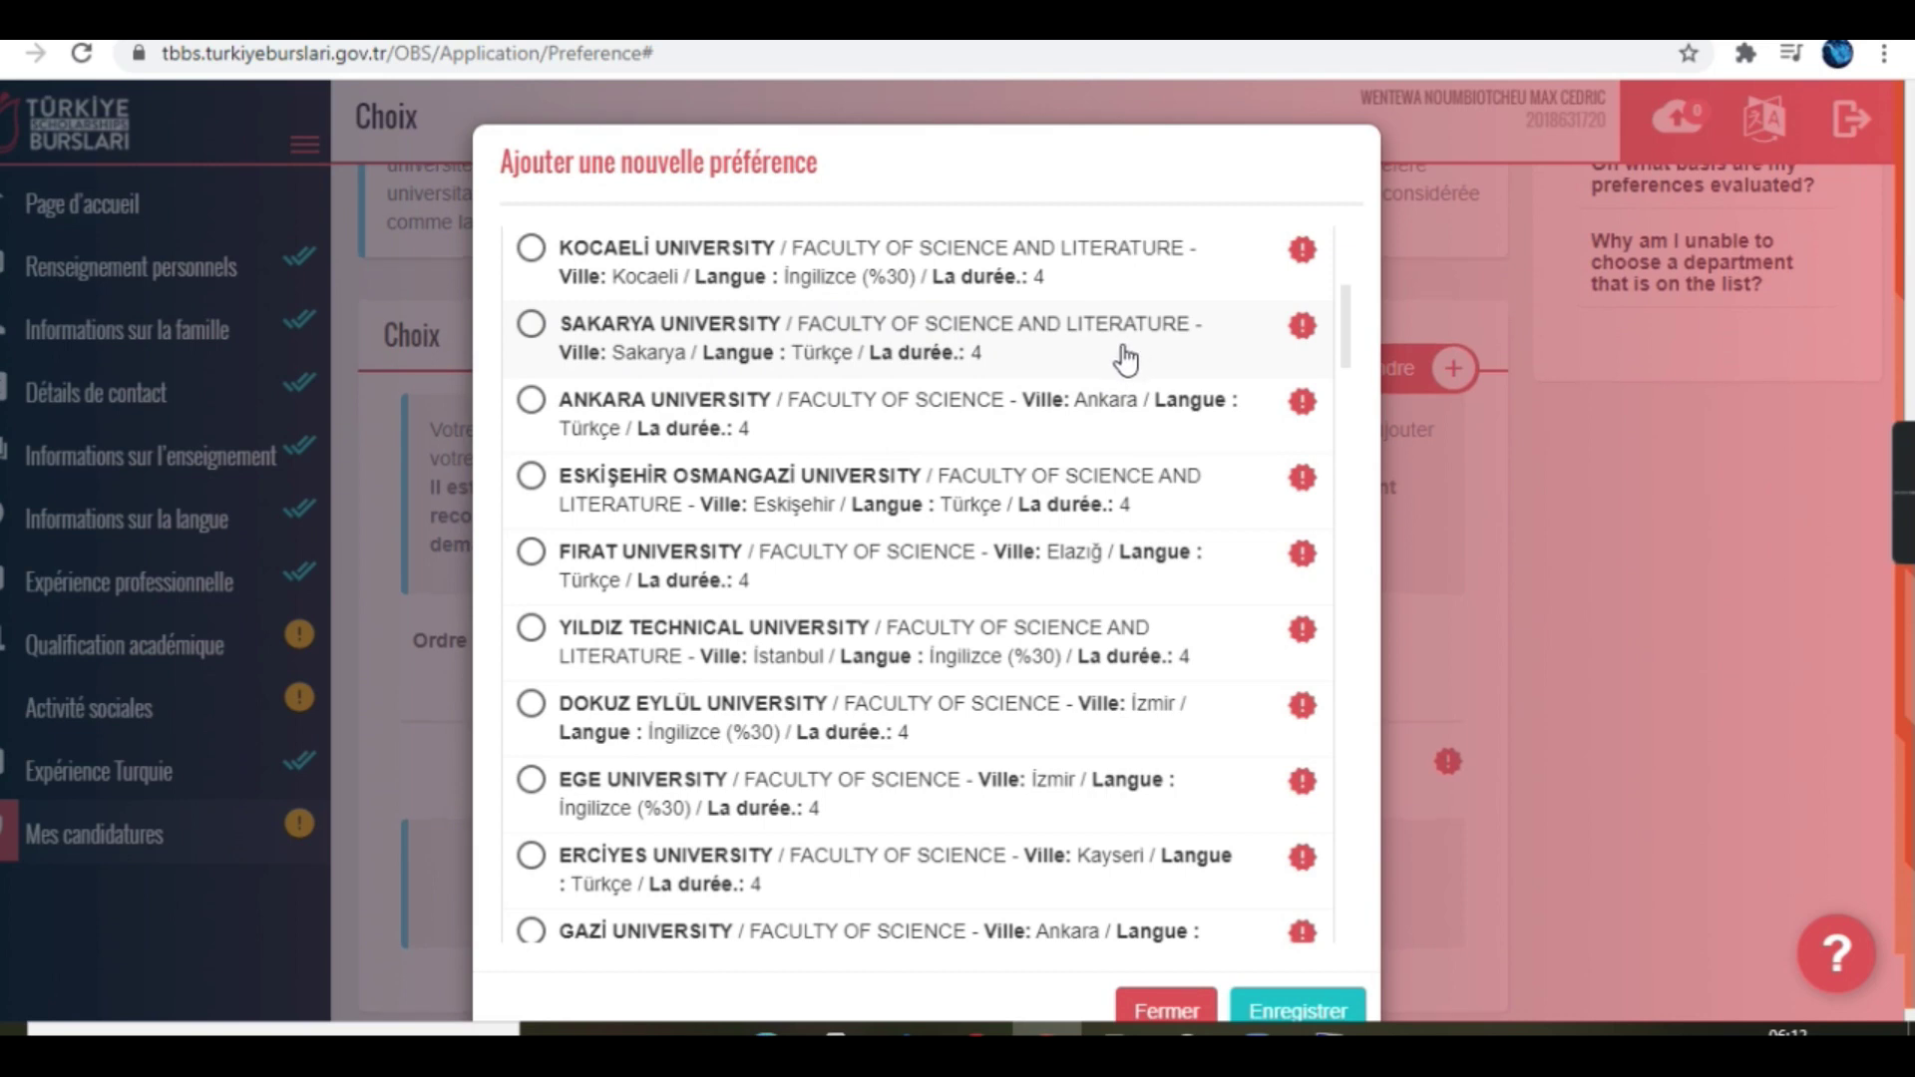
scroll(1126, 356, up, 3)
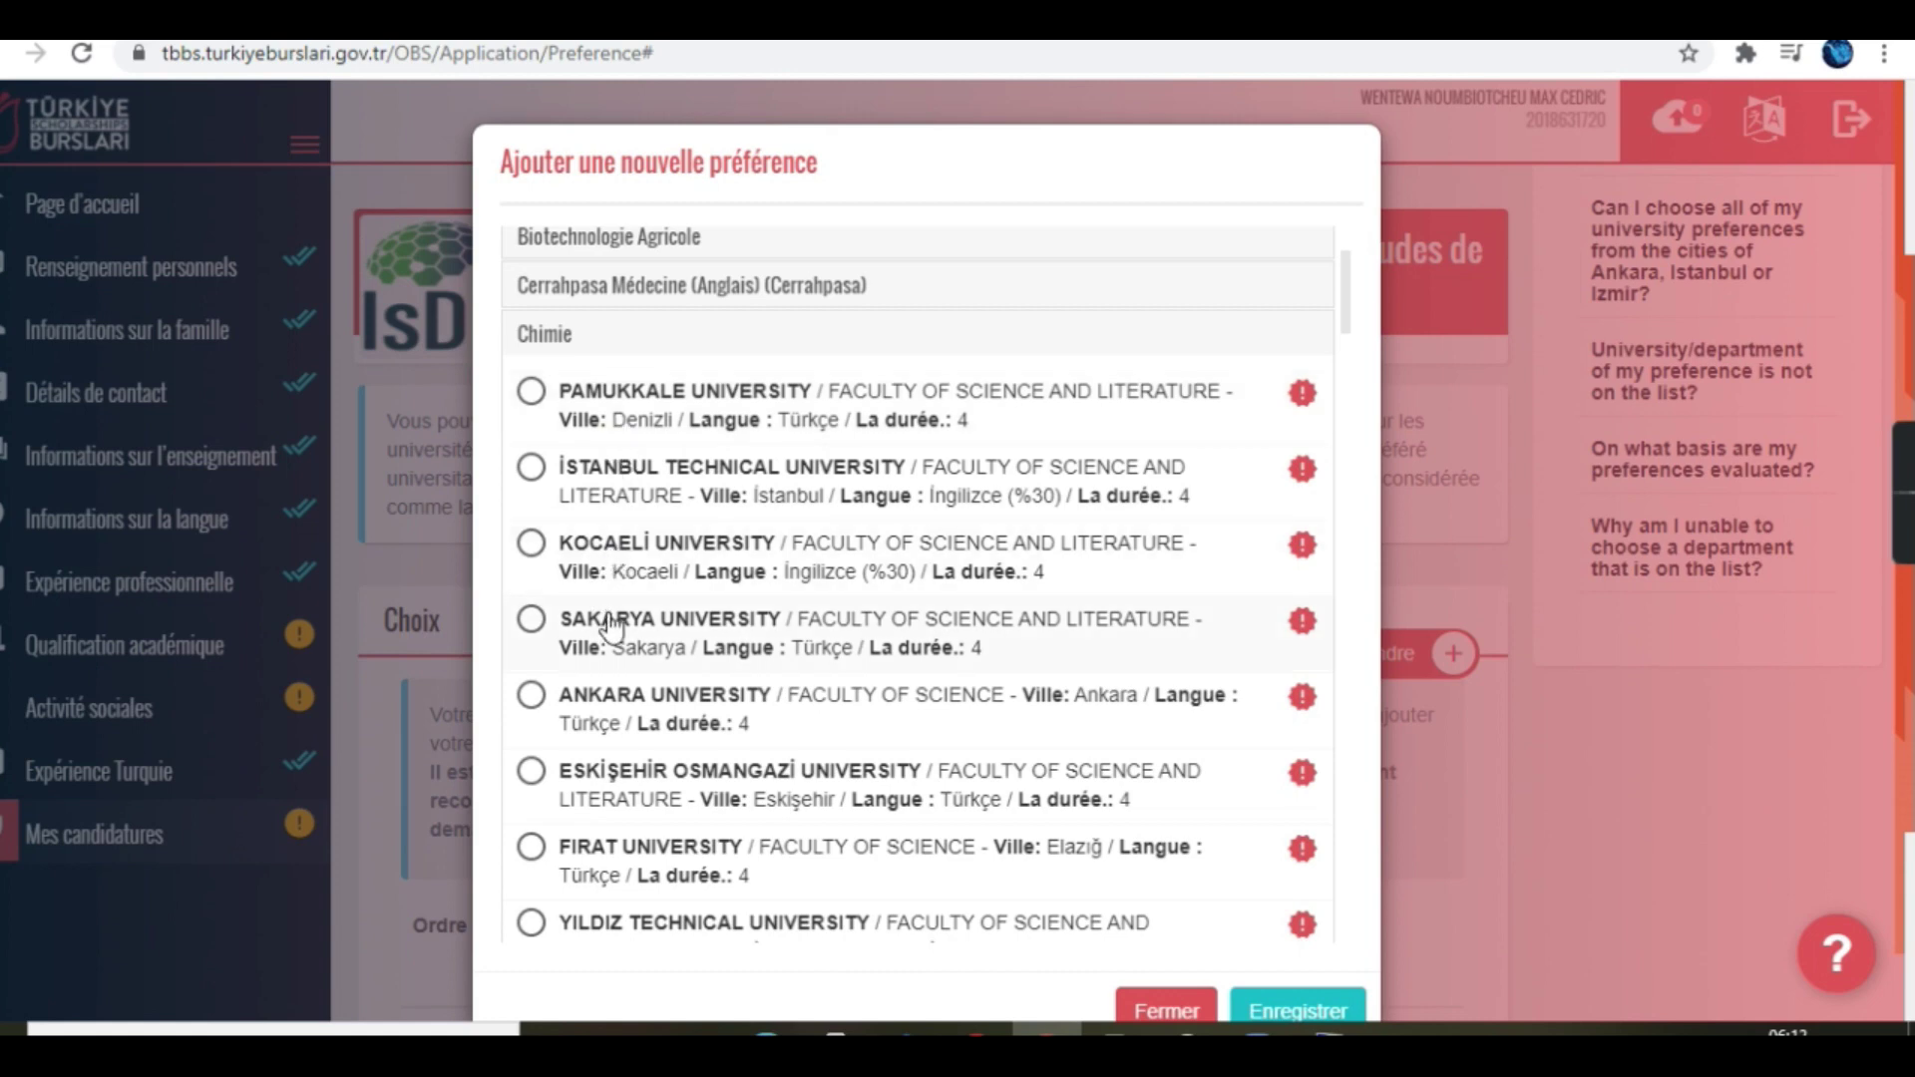
click(532, 620)
click(1270, 1000)
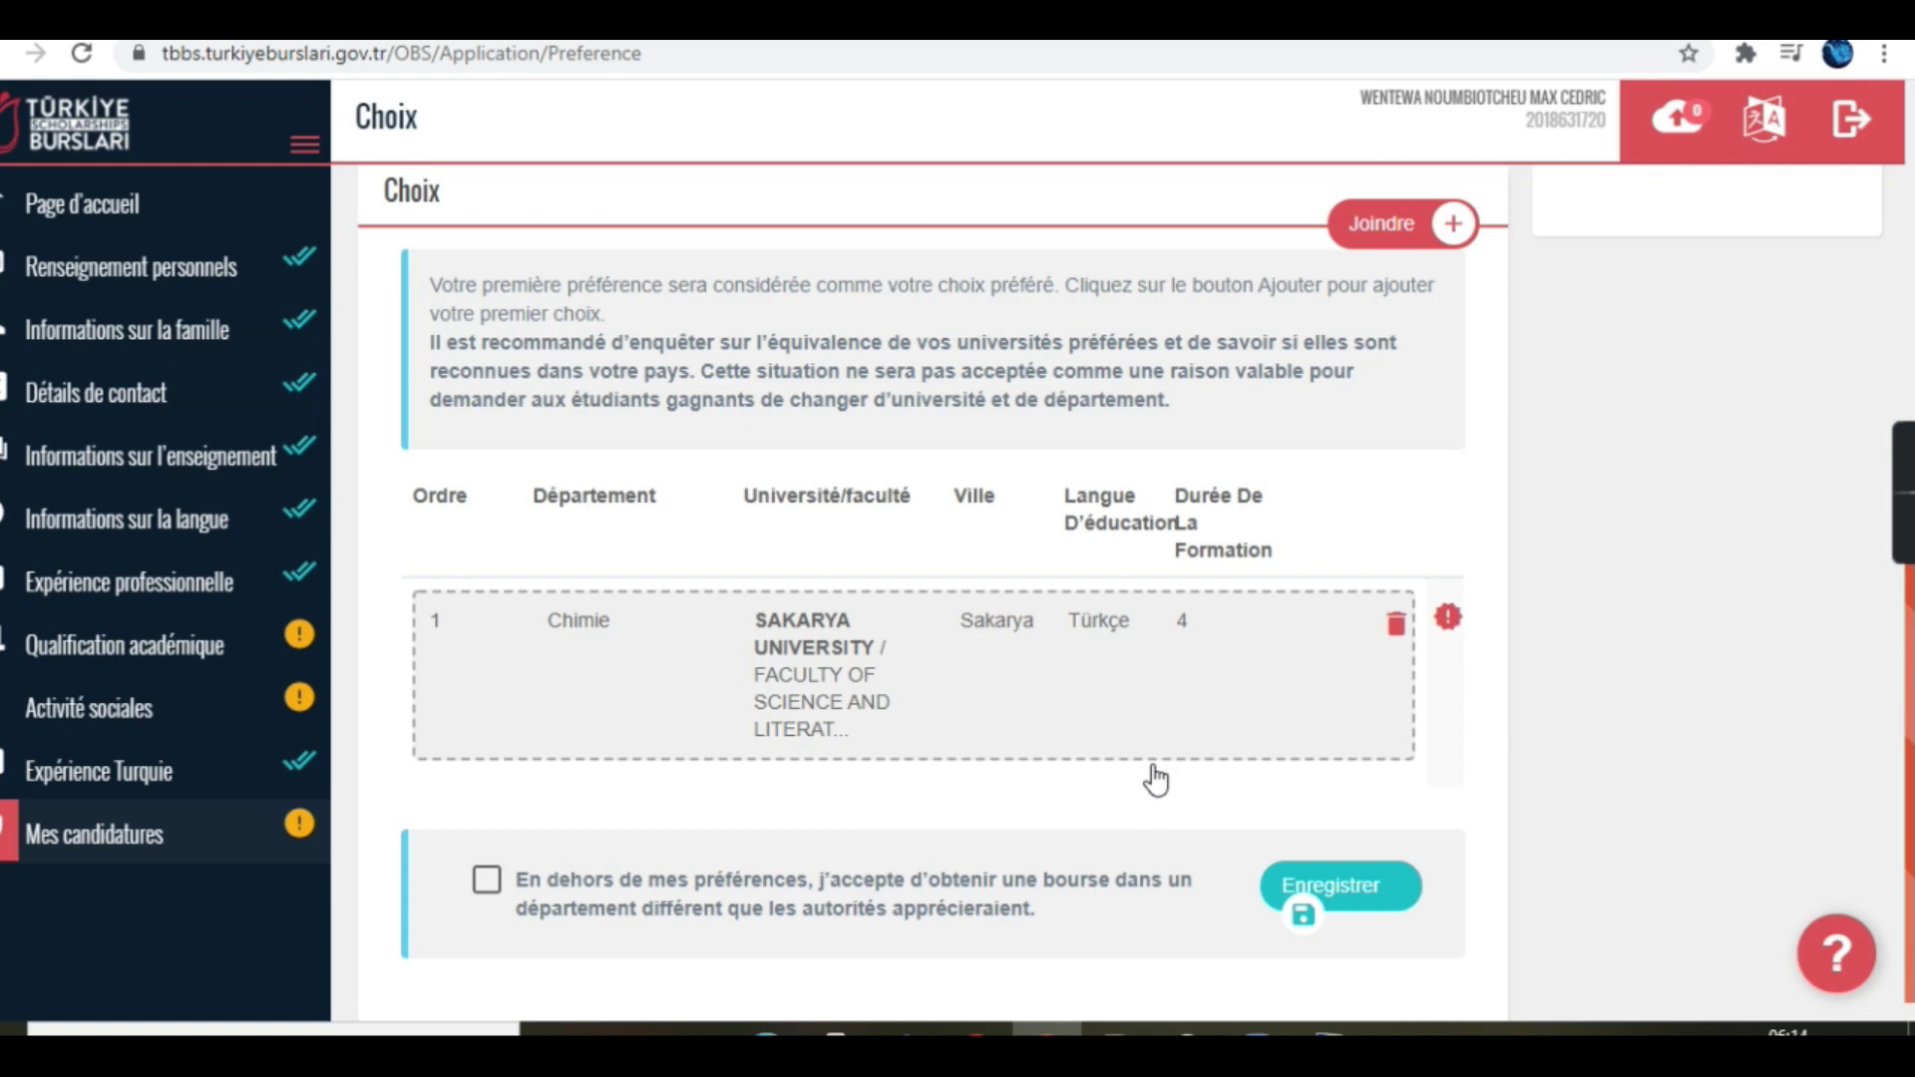
Step: Open the Lettre d'intention section and examine its instructions and the questions to answer
scroll(1155, 780, up, 6)
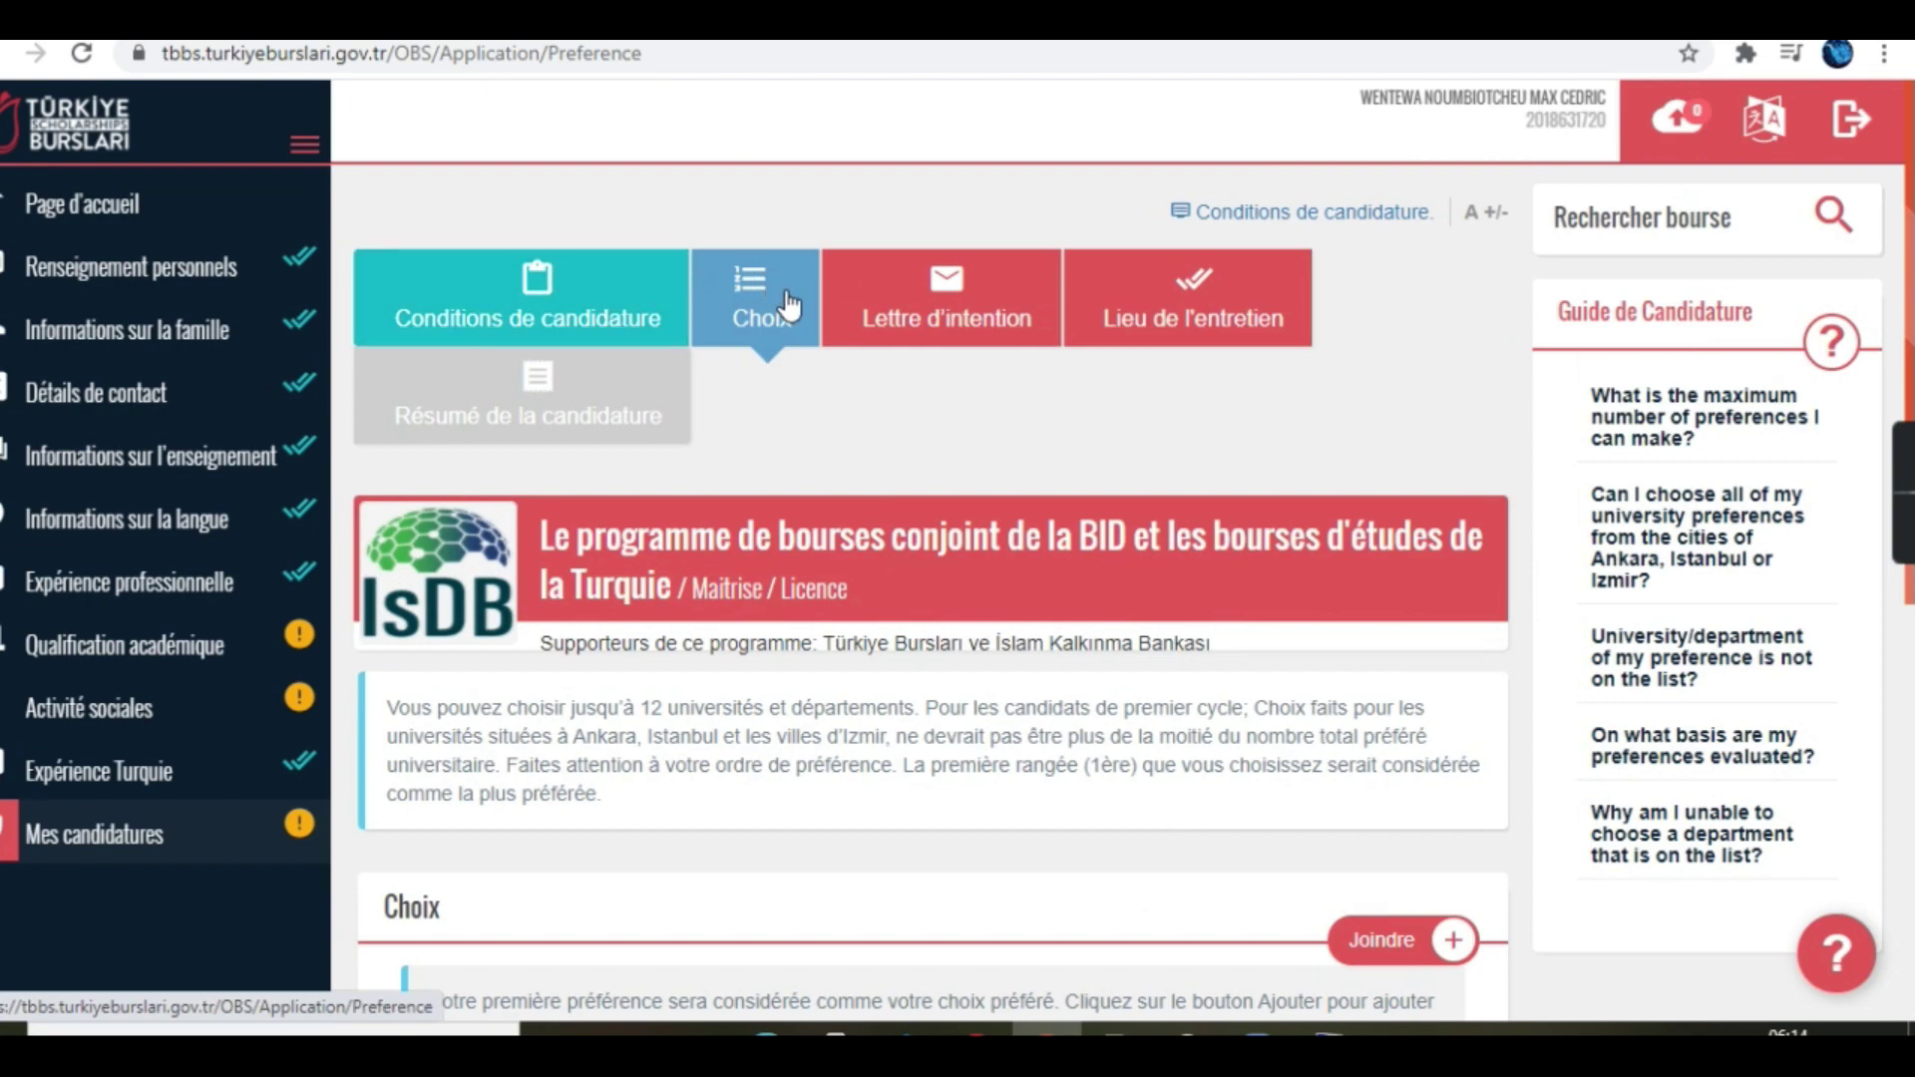
scroll(982, 618, down, 7)
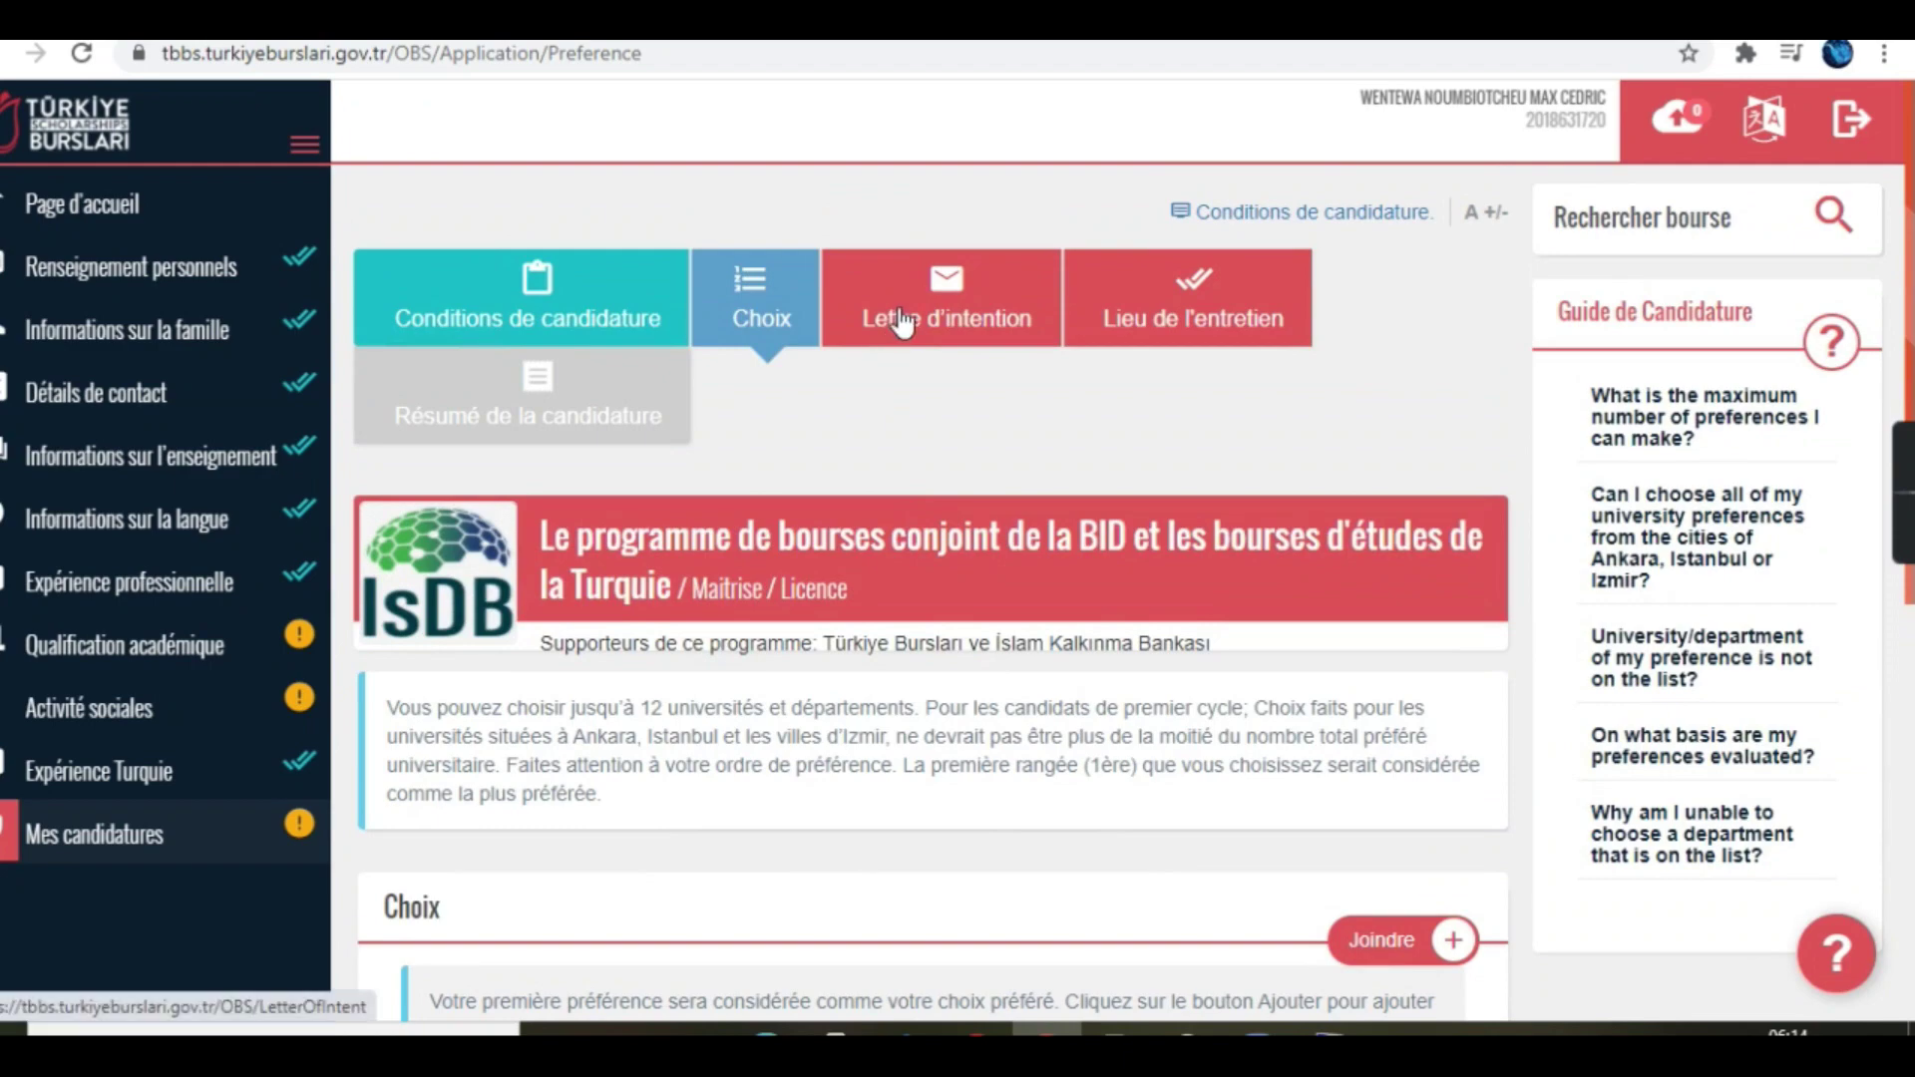
click(921, 351)
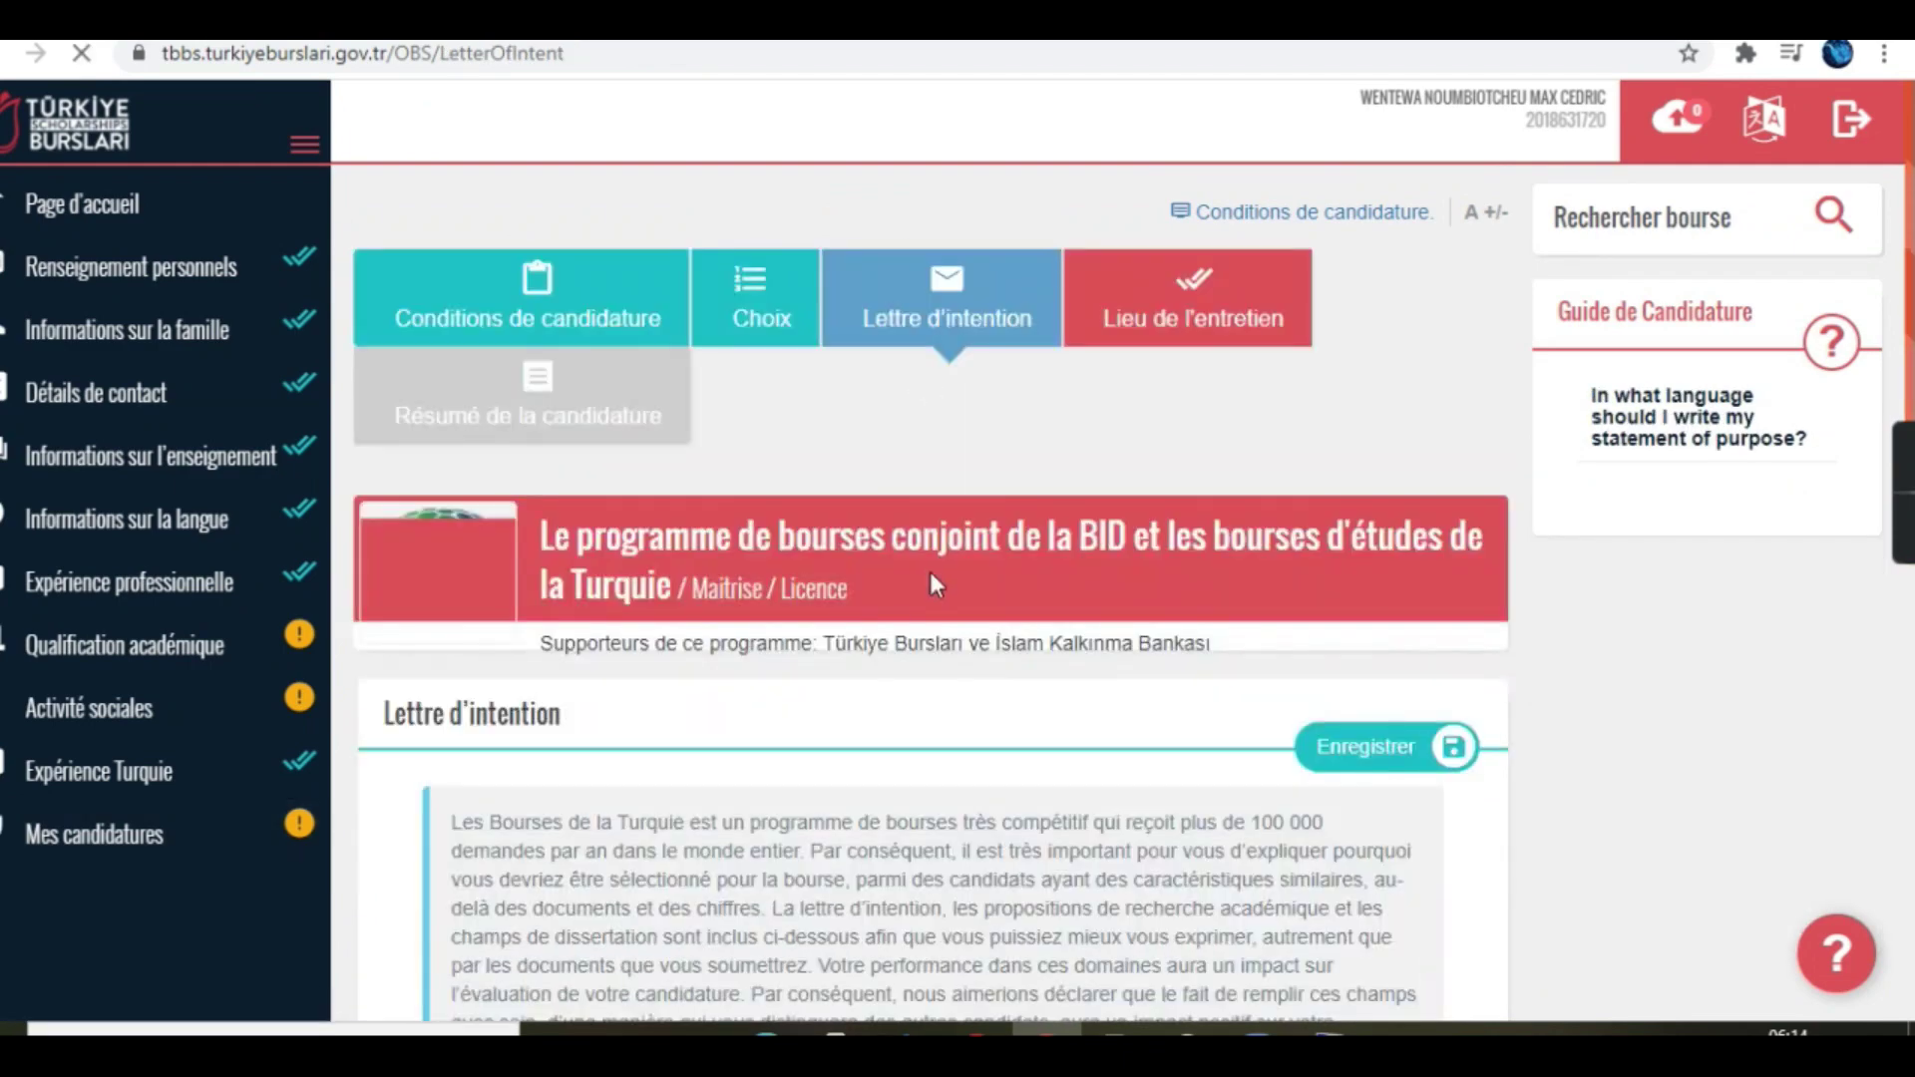
scroll(930, 573, down, 3)
scroll(930, 576, down, 7)
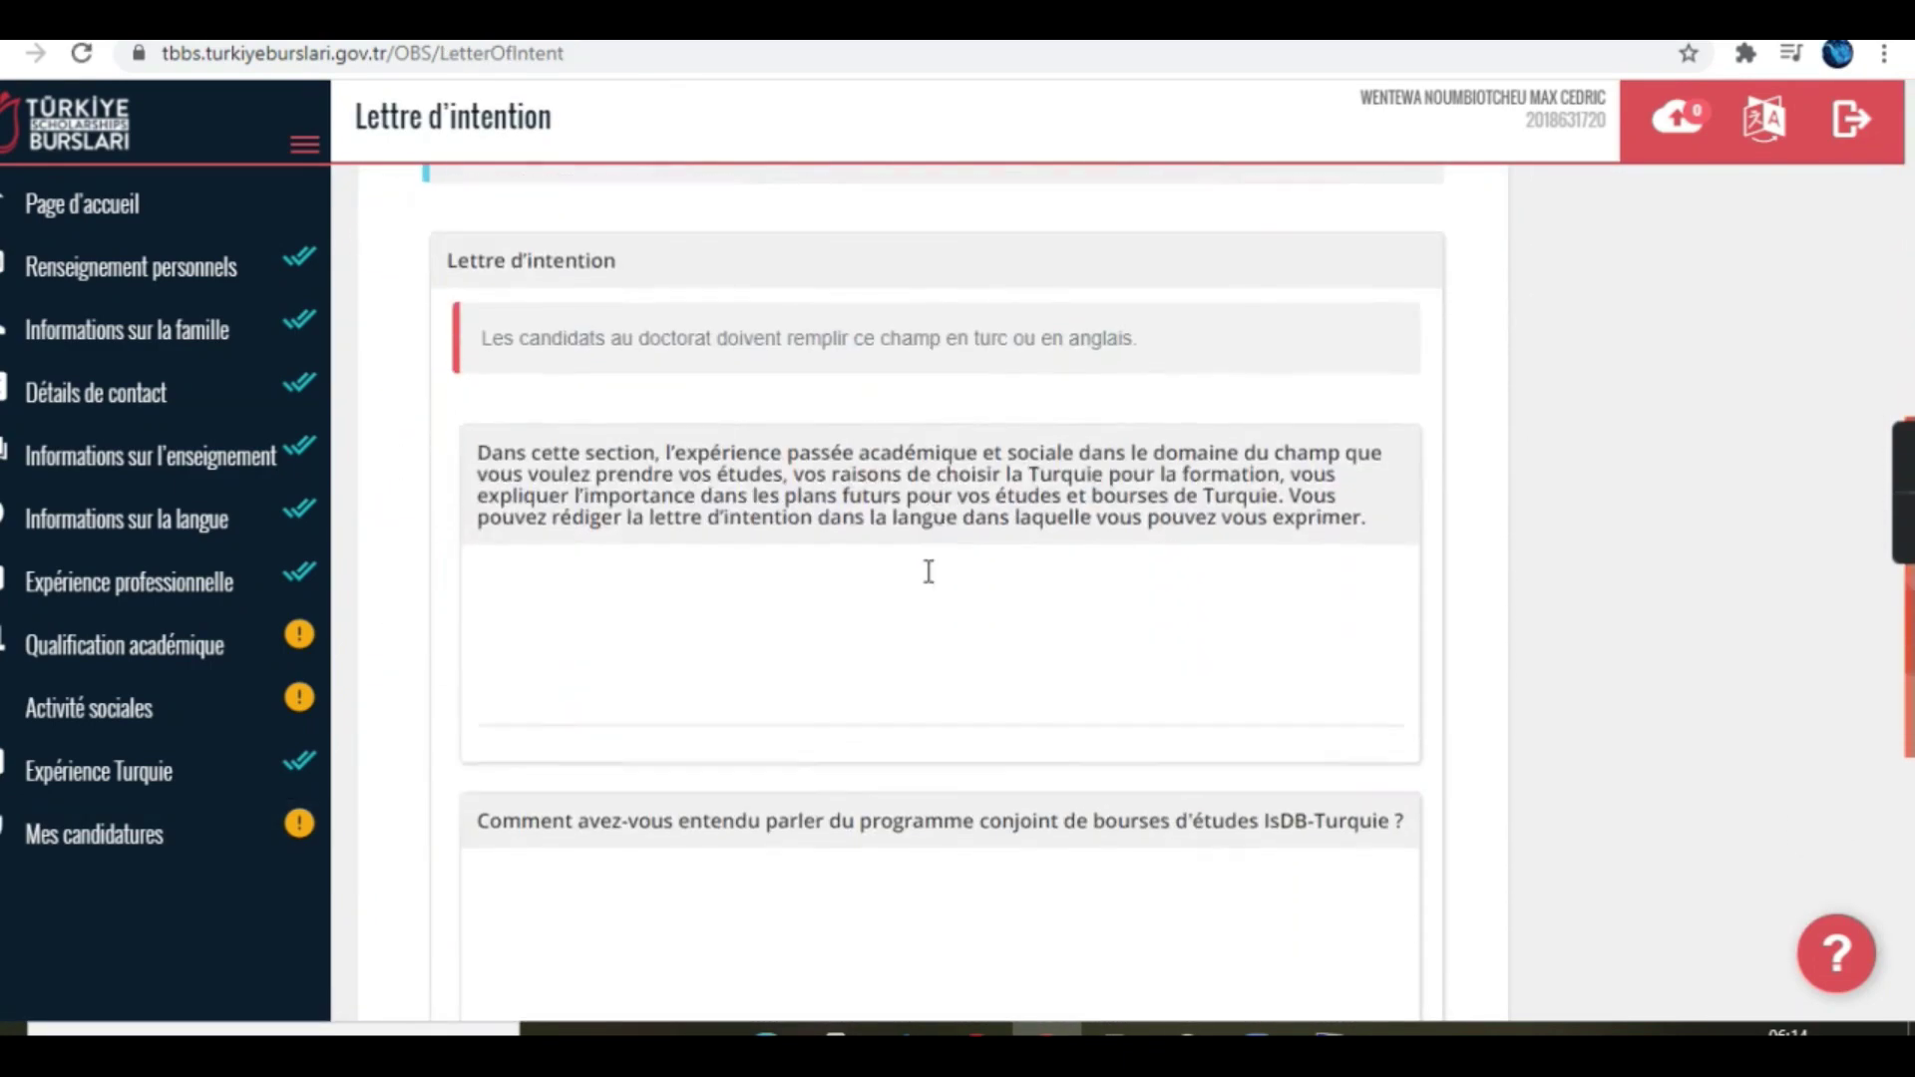
scroll(928, 573, down, 6)
scroll(923, 572, up, 7)
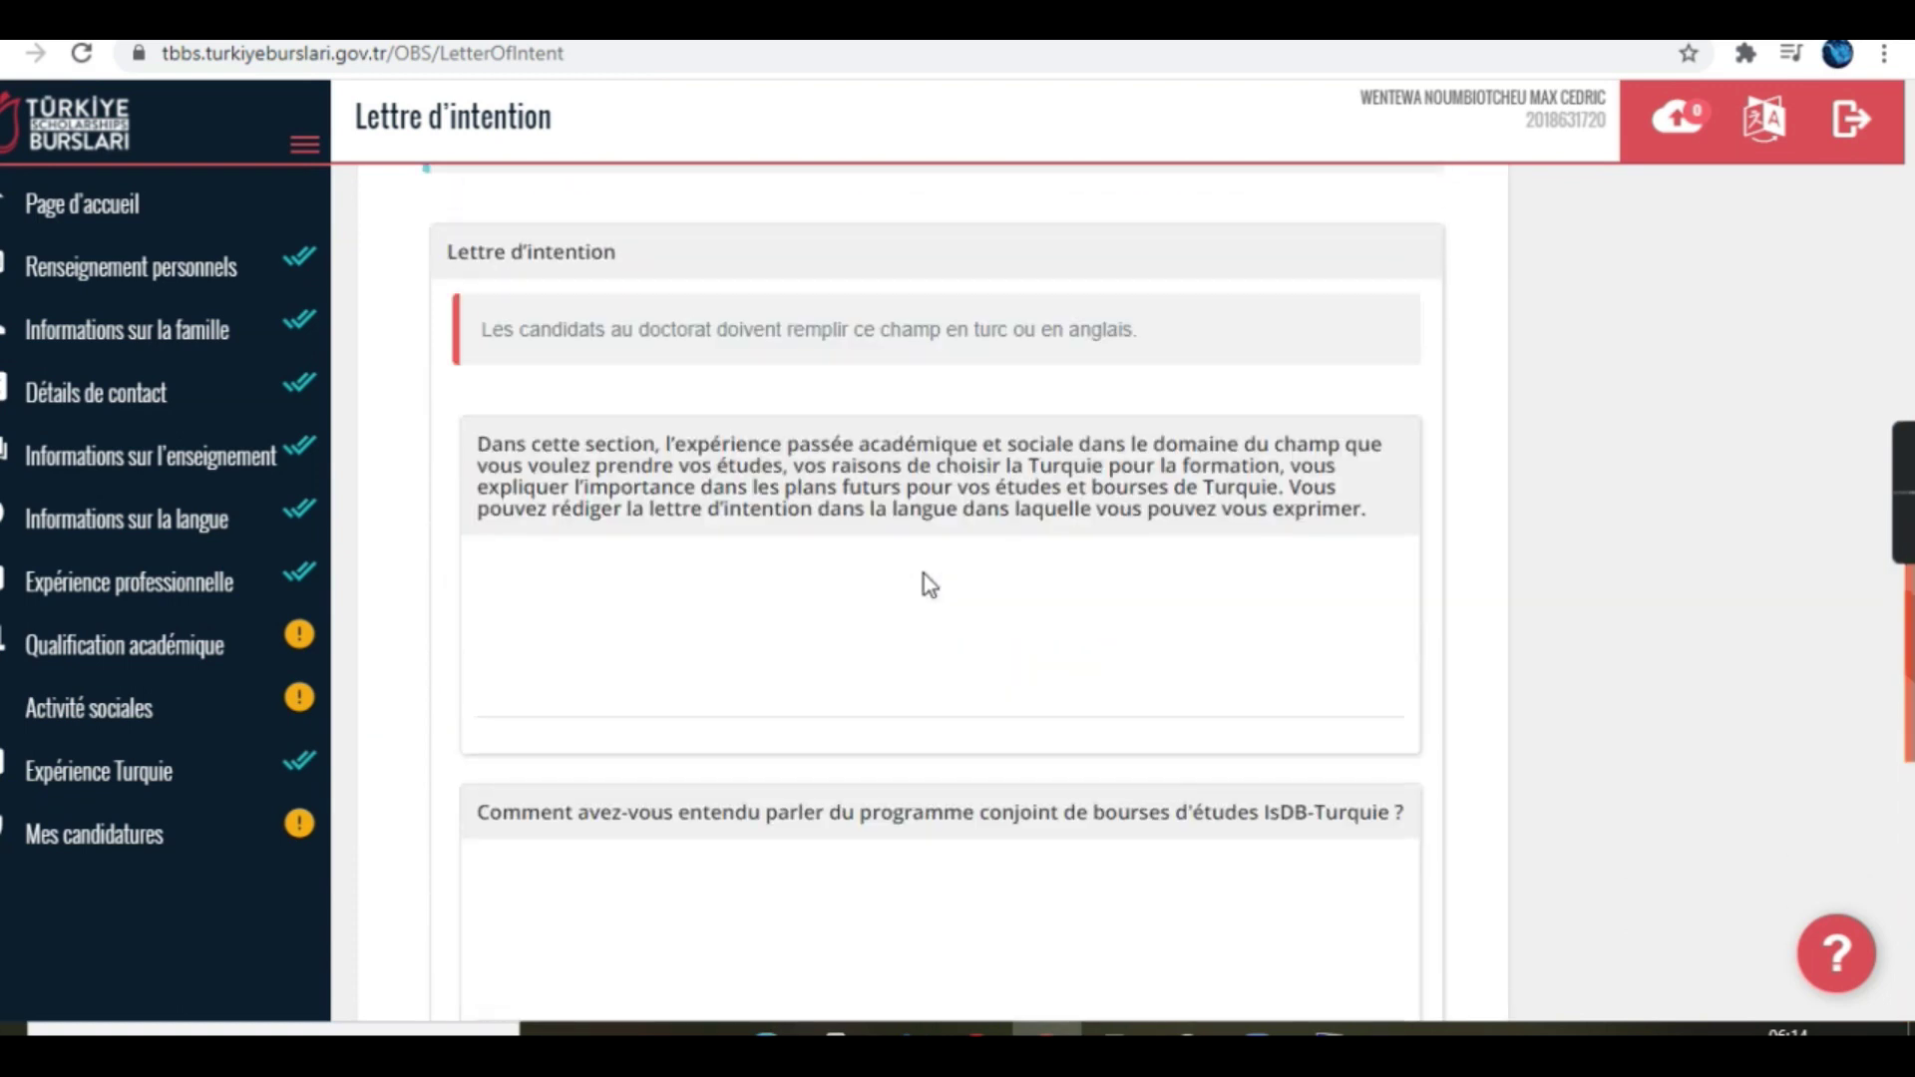
Step: Review the motivation letter, programme discovery and Description préférée fields of the letter of intent form
scroll(926, 573, up, 1)
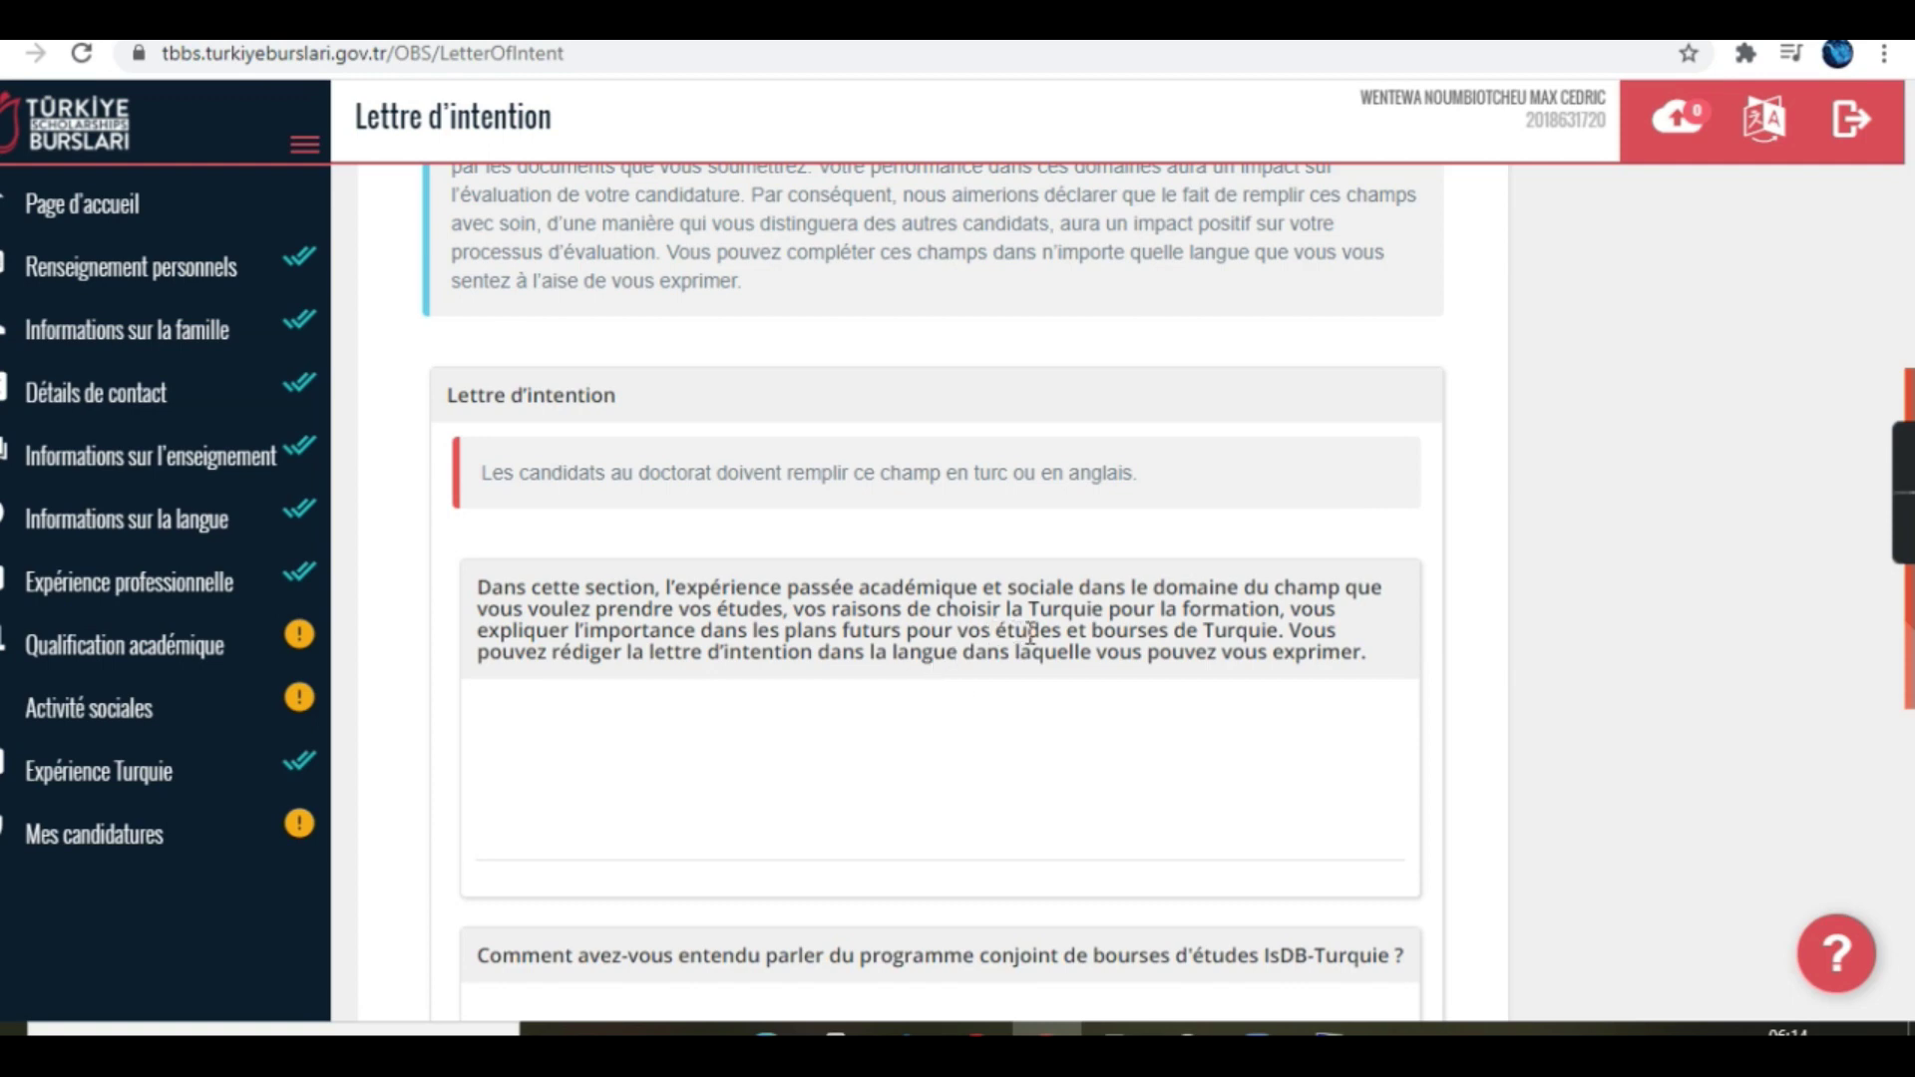
click(868, 740)
mouse_move(1022, 692)
scroll(982, 636, down, 2)
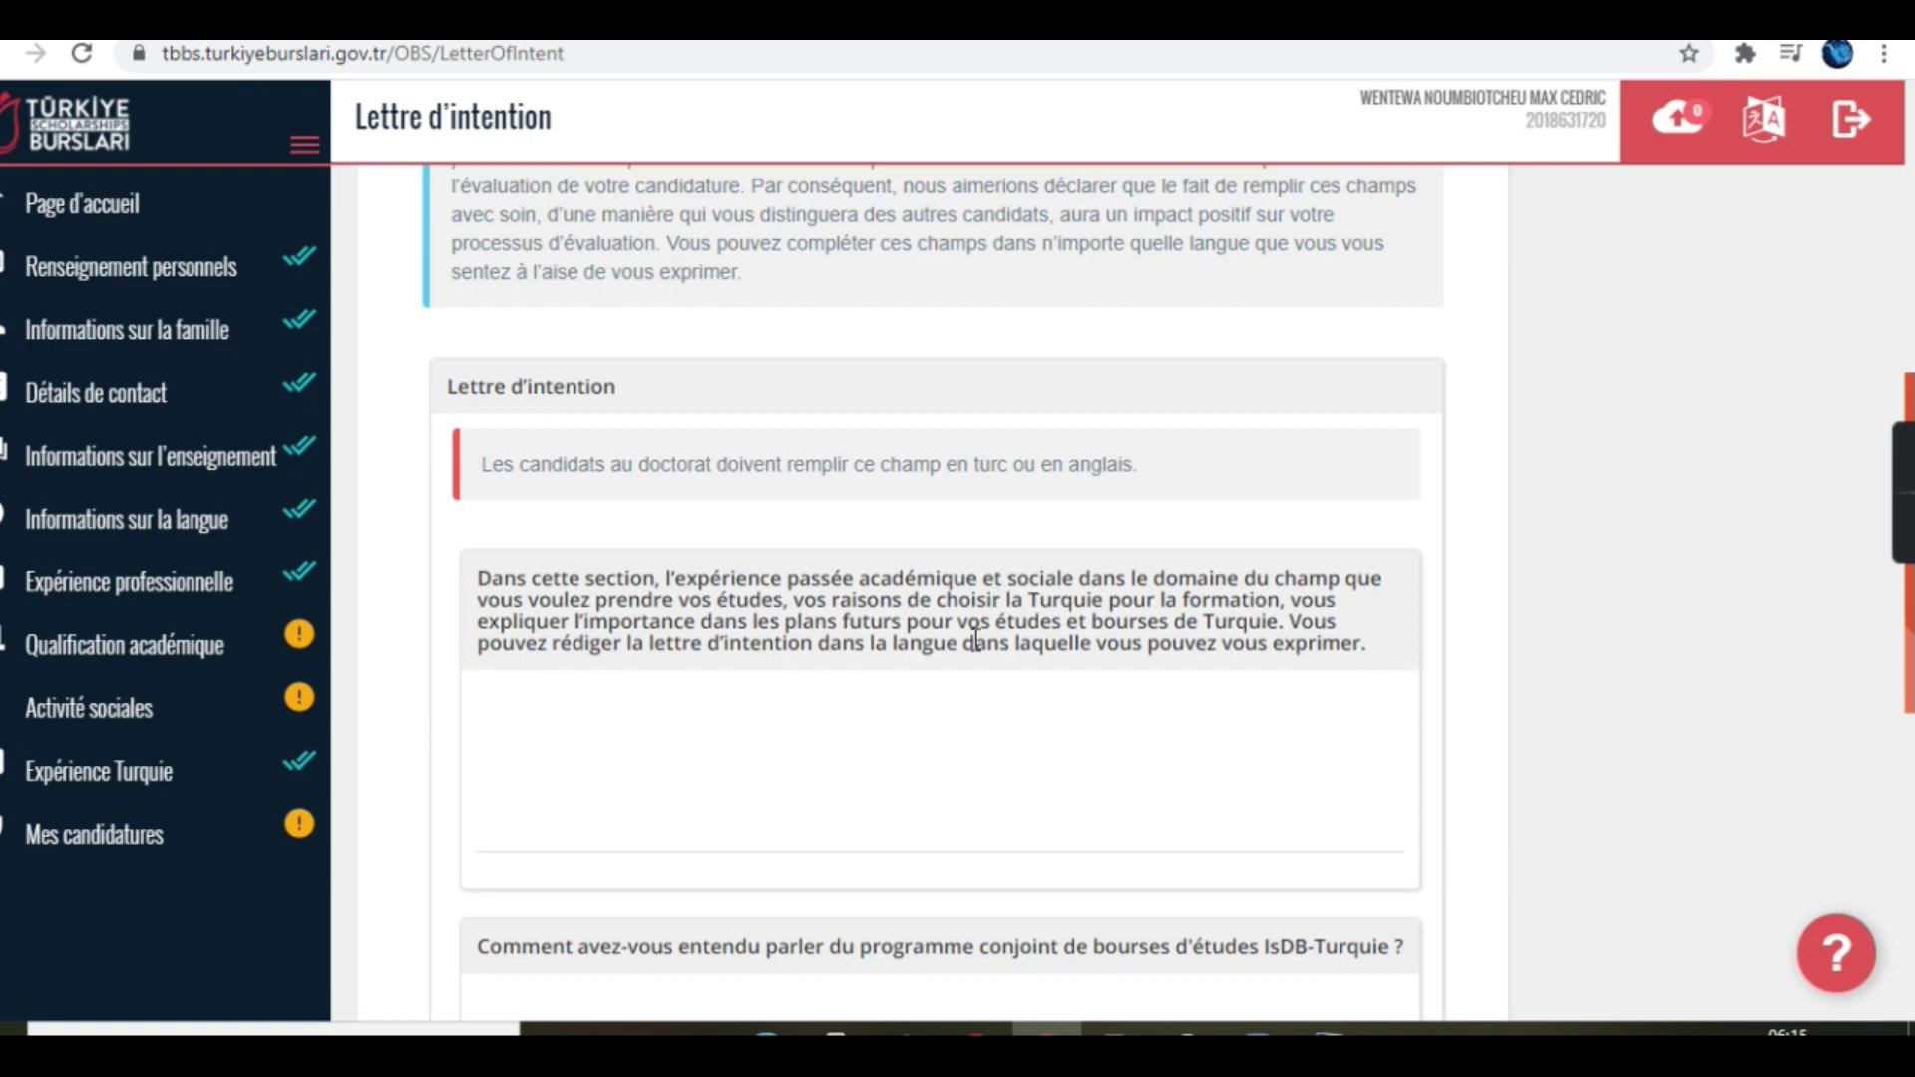
scroll(976, 642, down, 8)
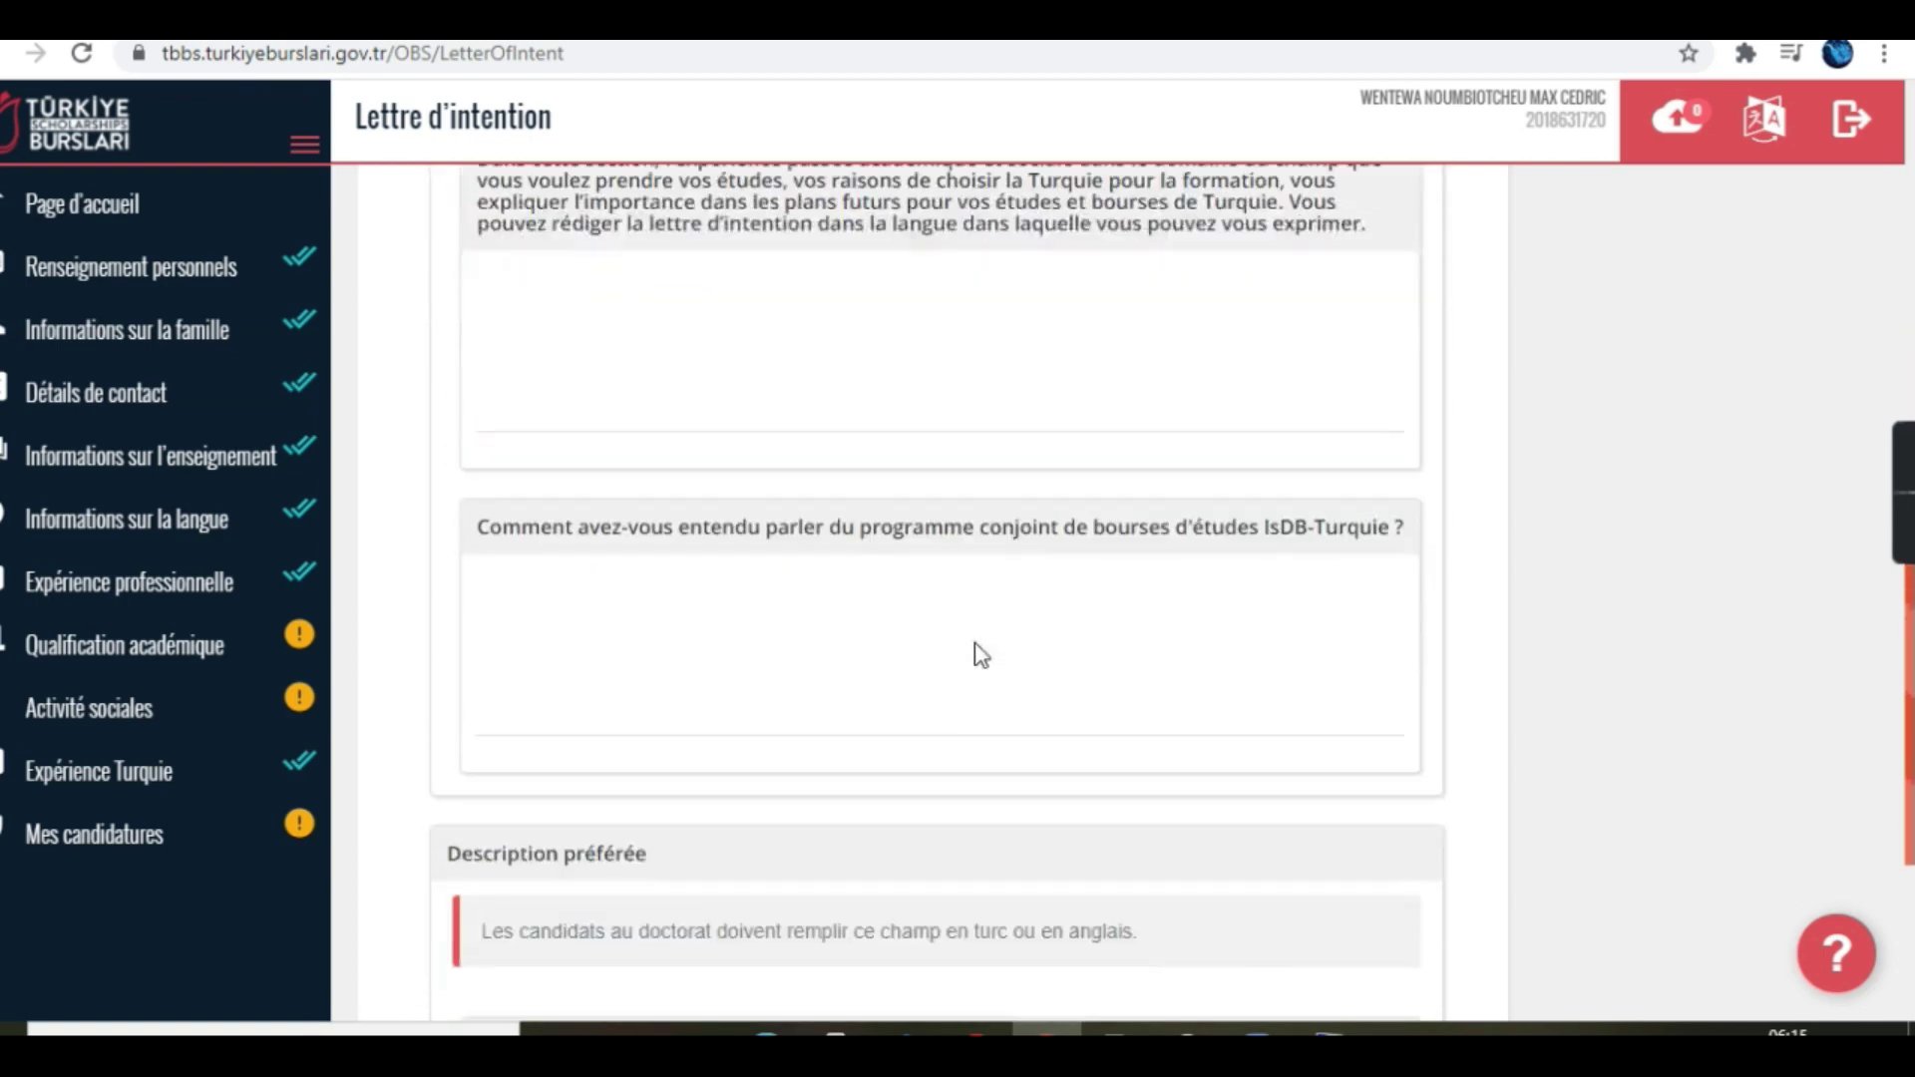
scroll(978, 646, down, 2)
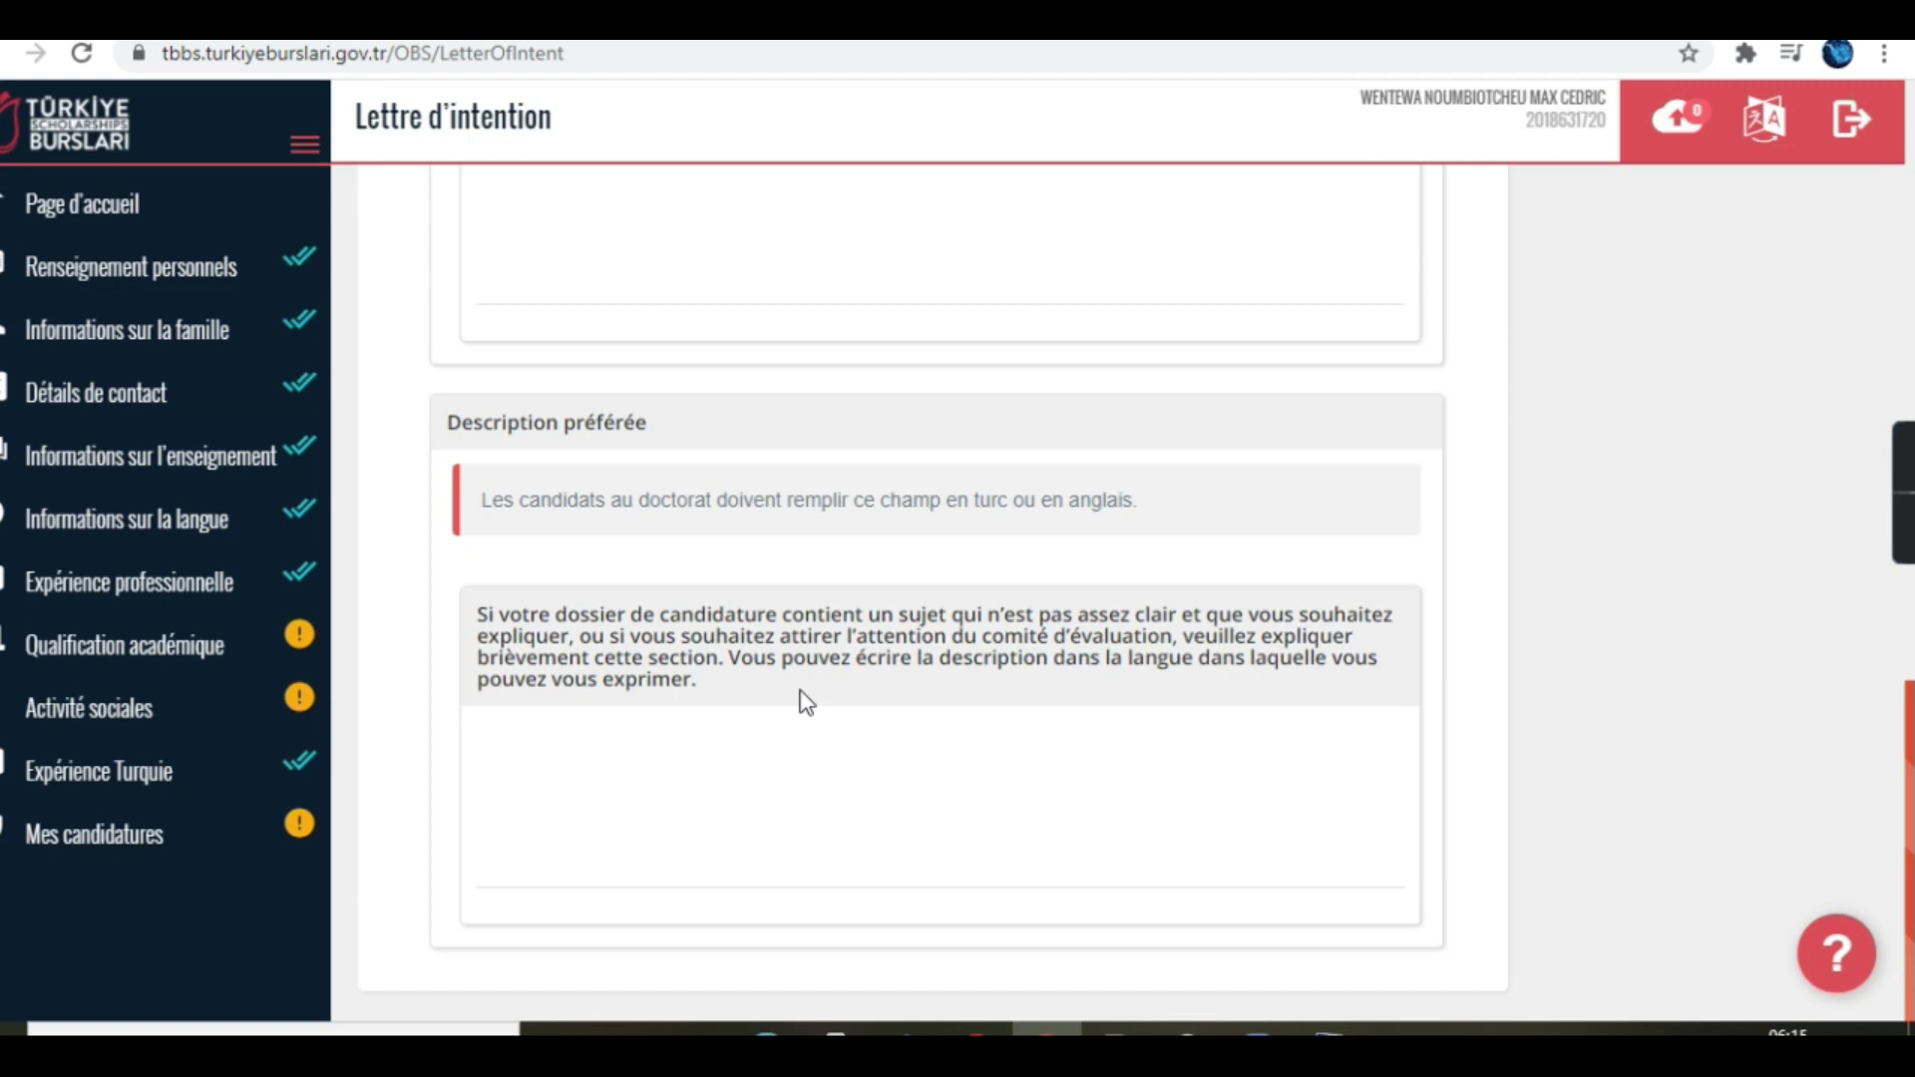
click(764, 758)
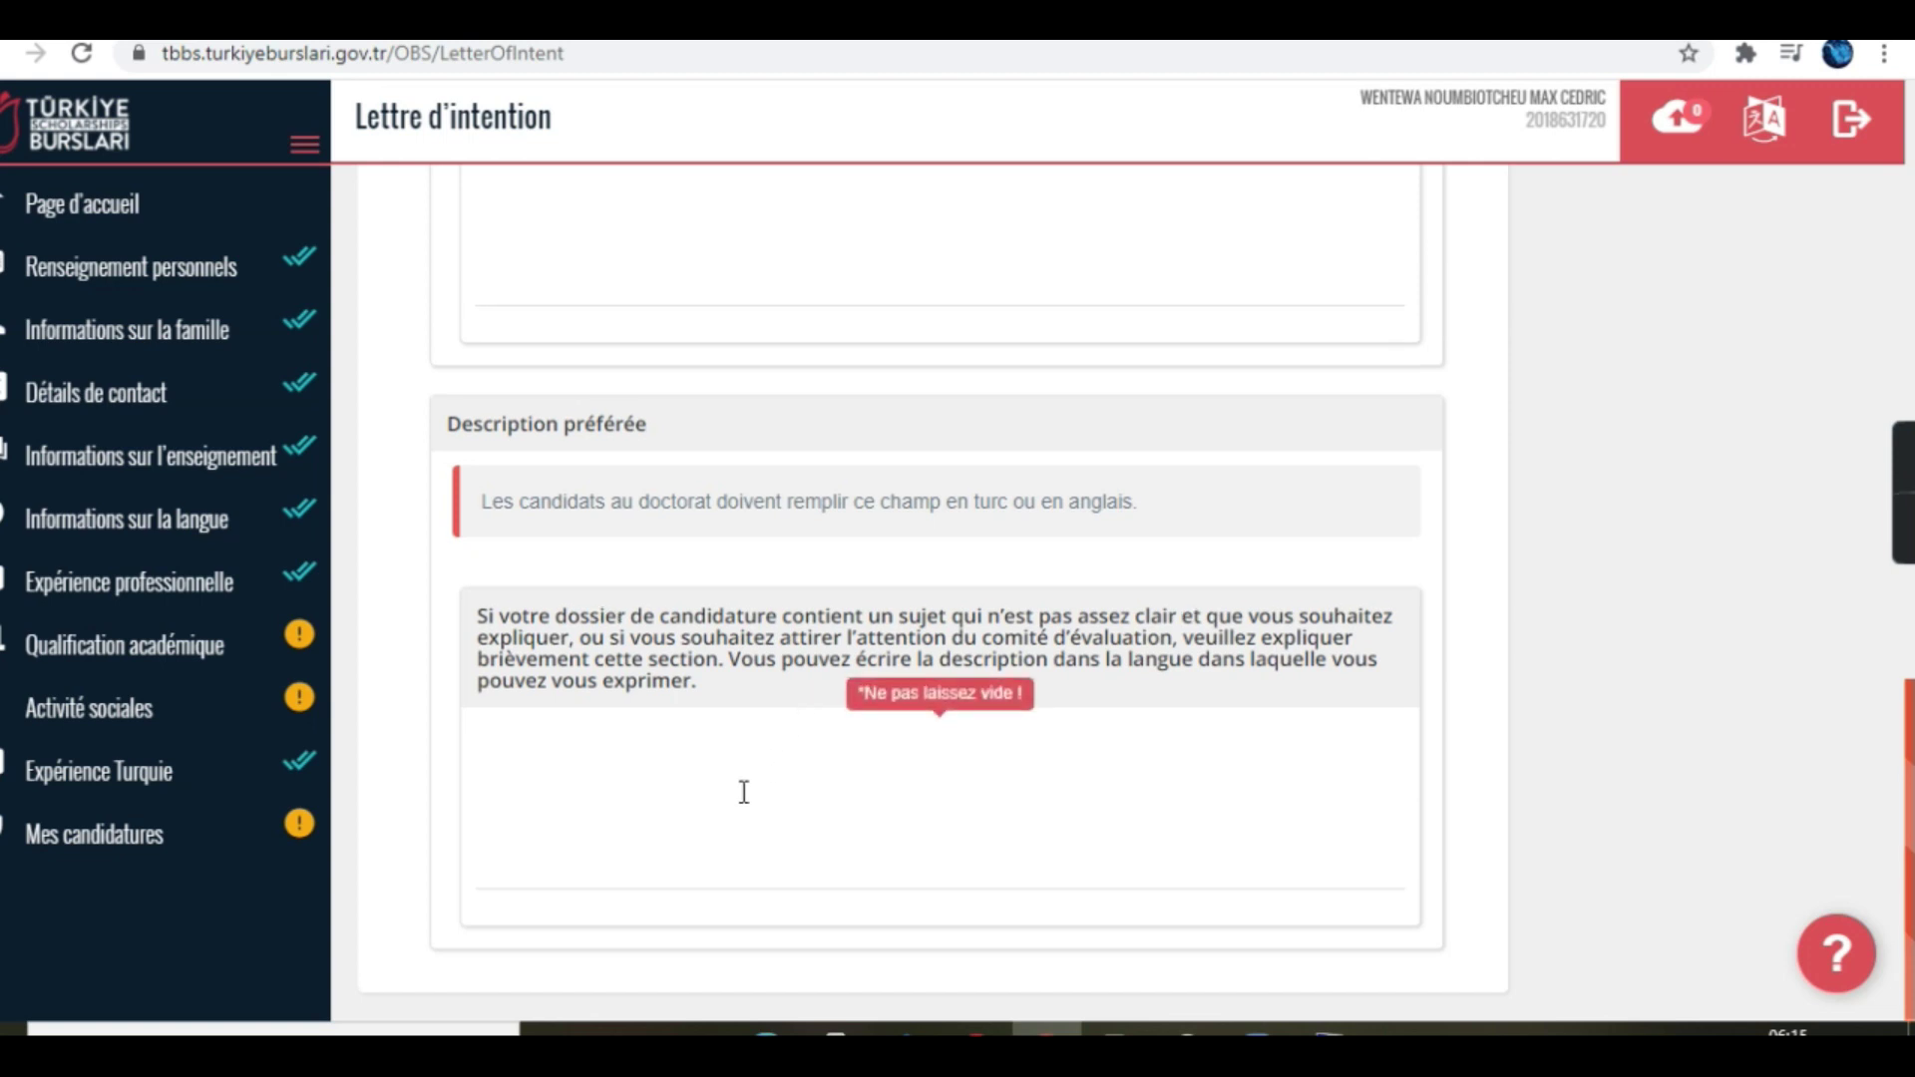
scroll(744, 792, up, 10)
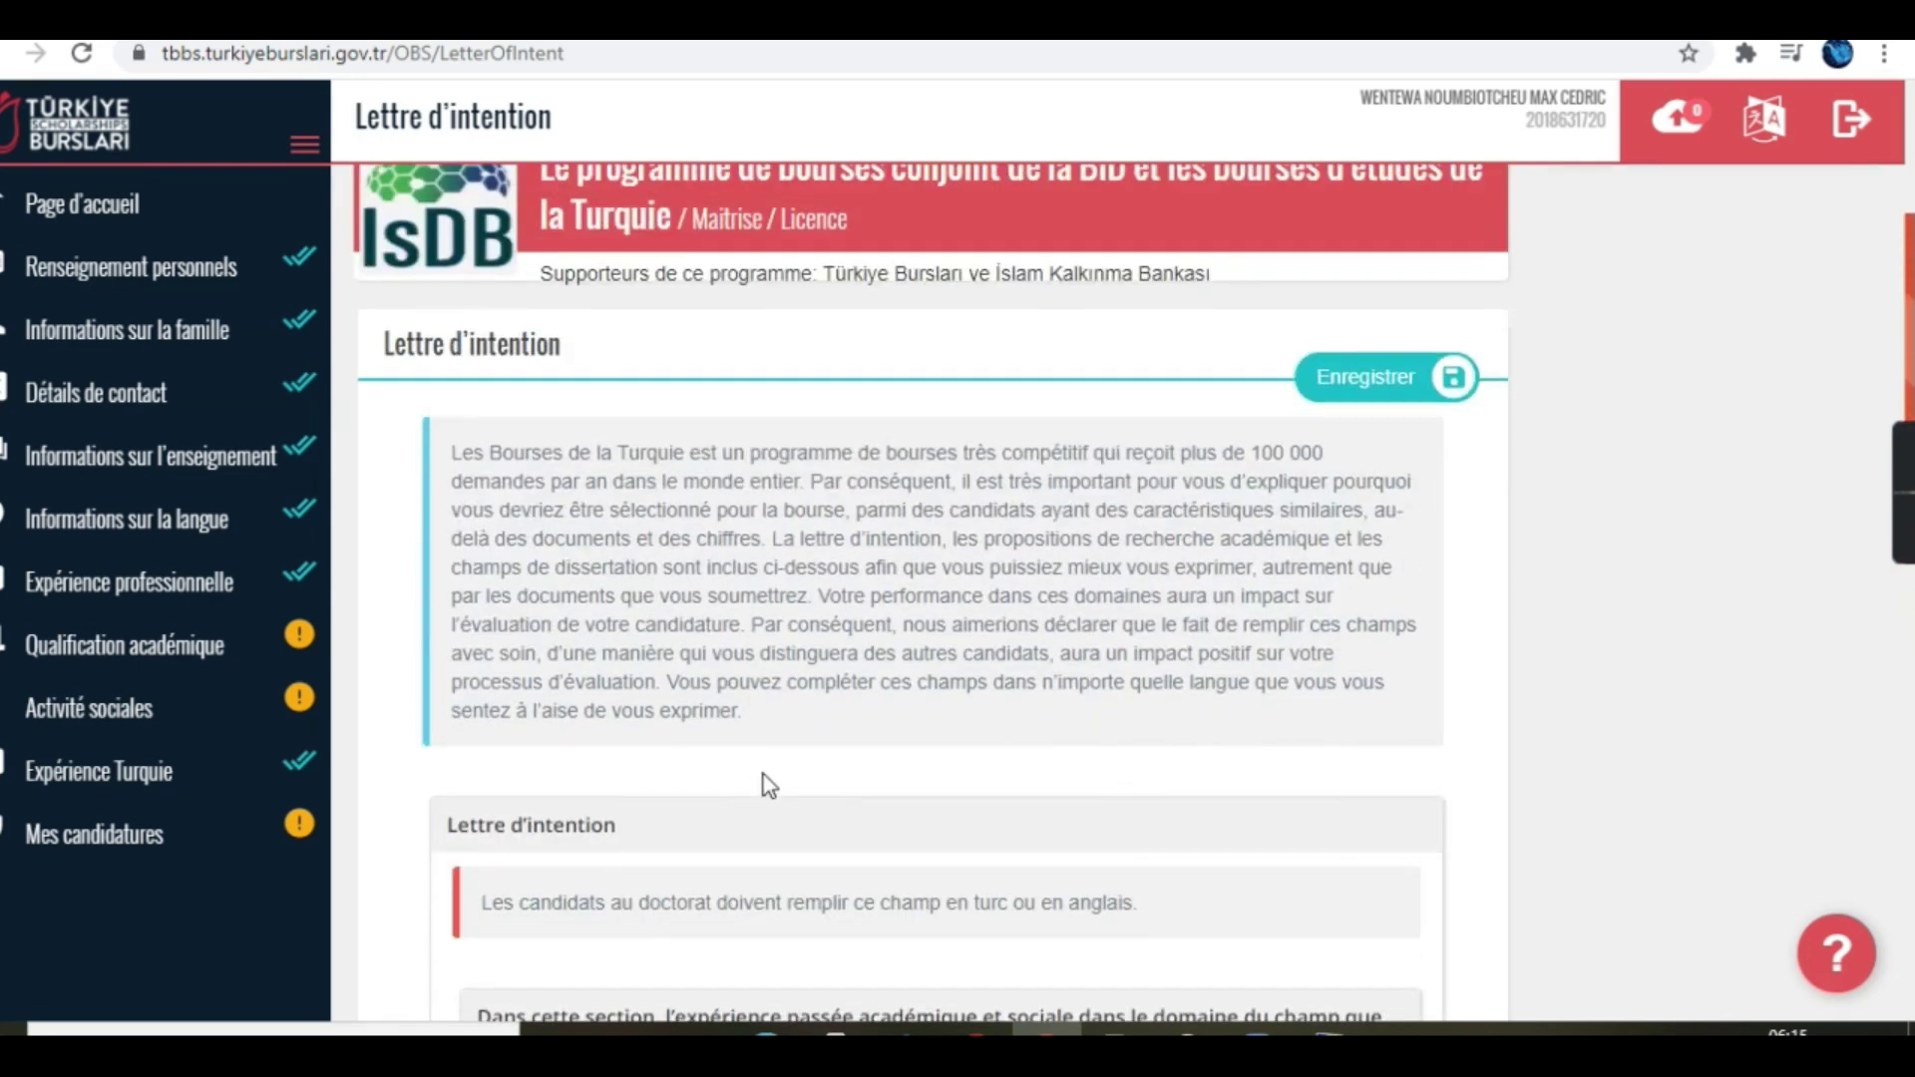
scroll(761, 784, up, 4)
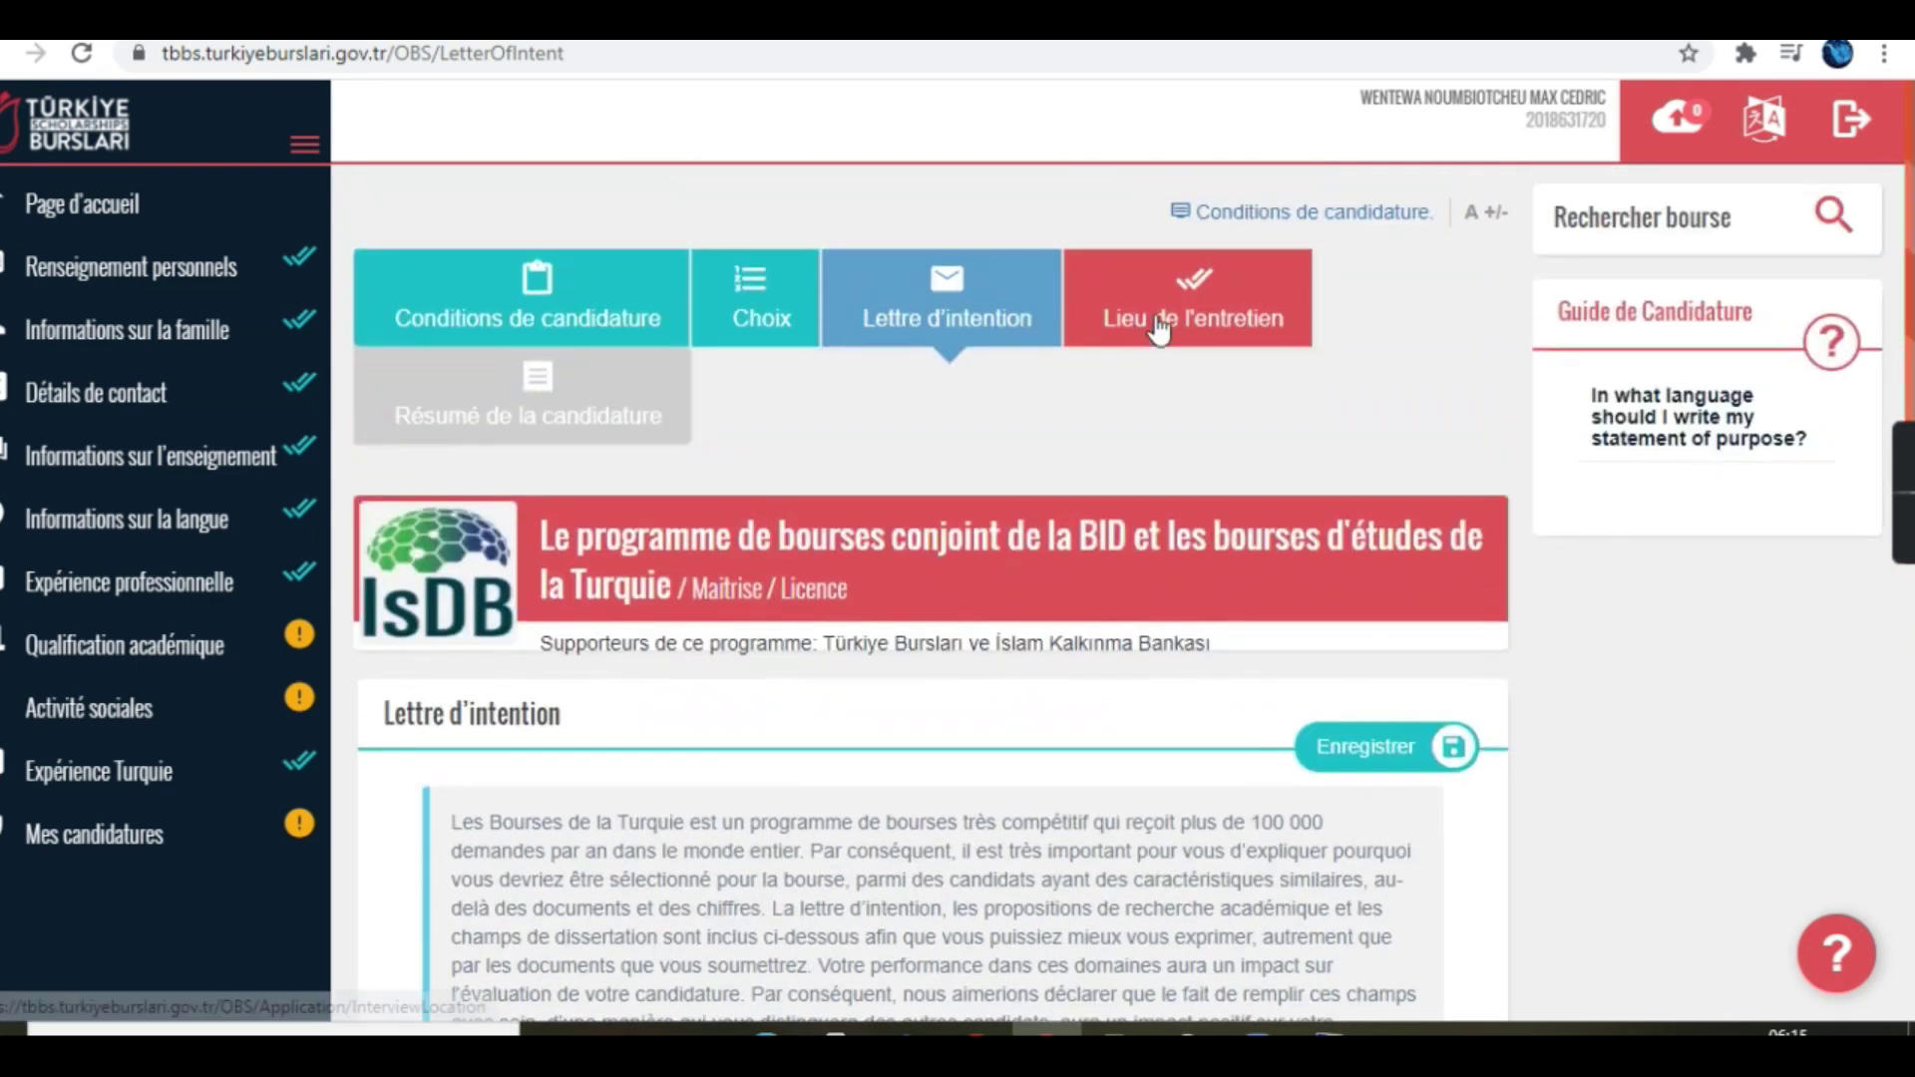
scroll(813, 818, down, 2)
scroll(897, 813, down, 10)
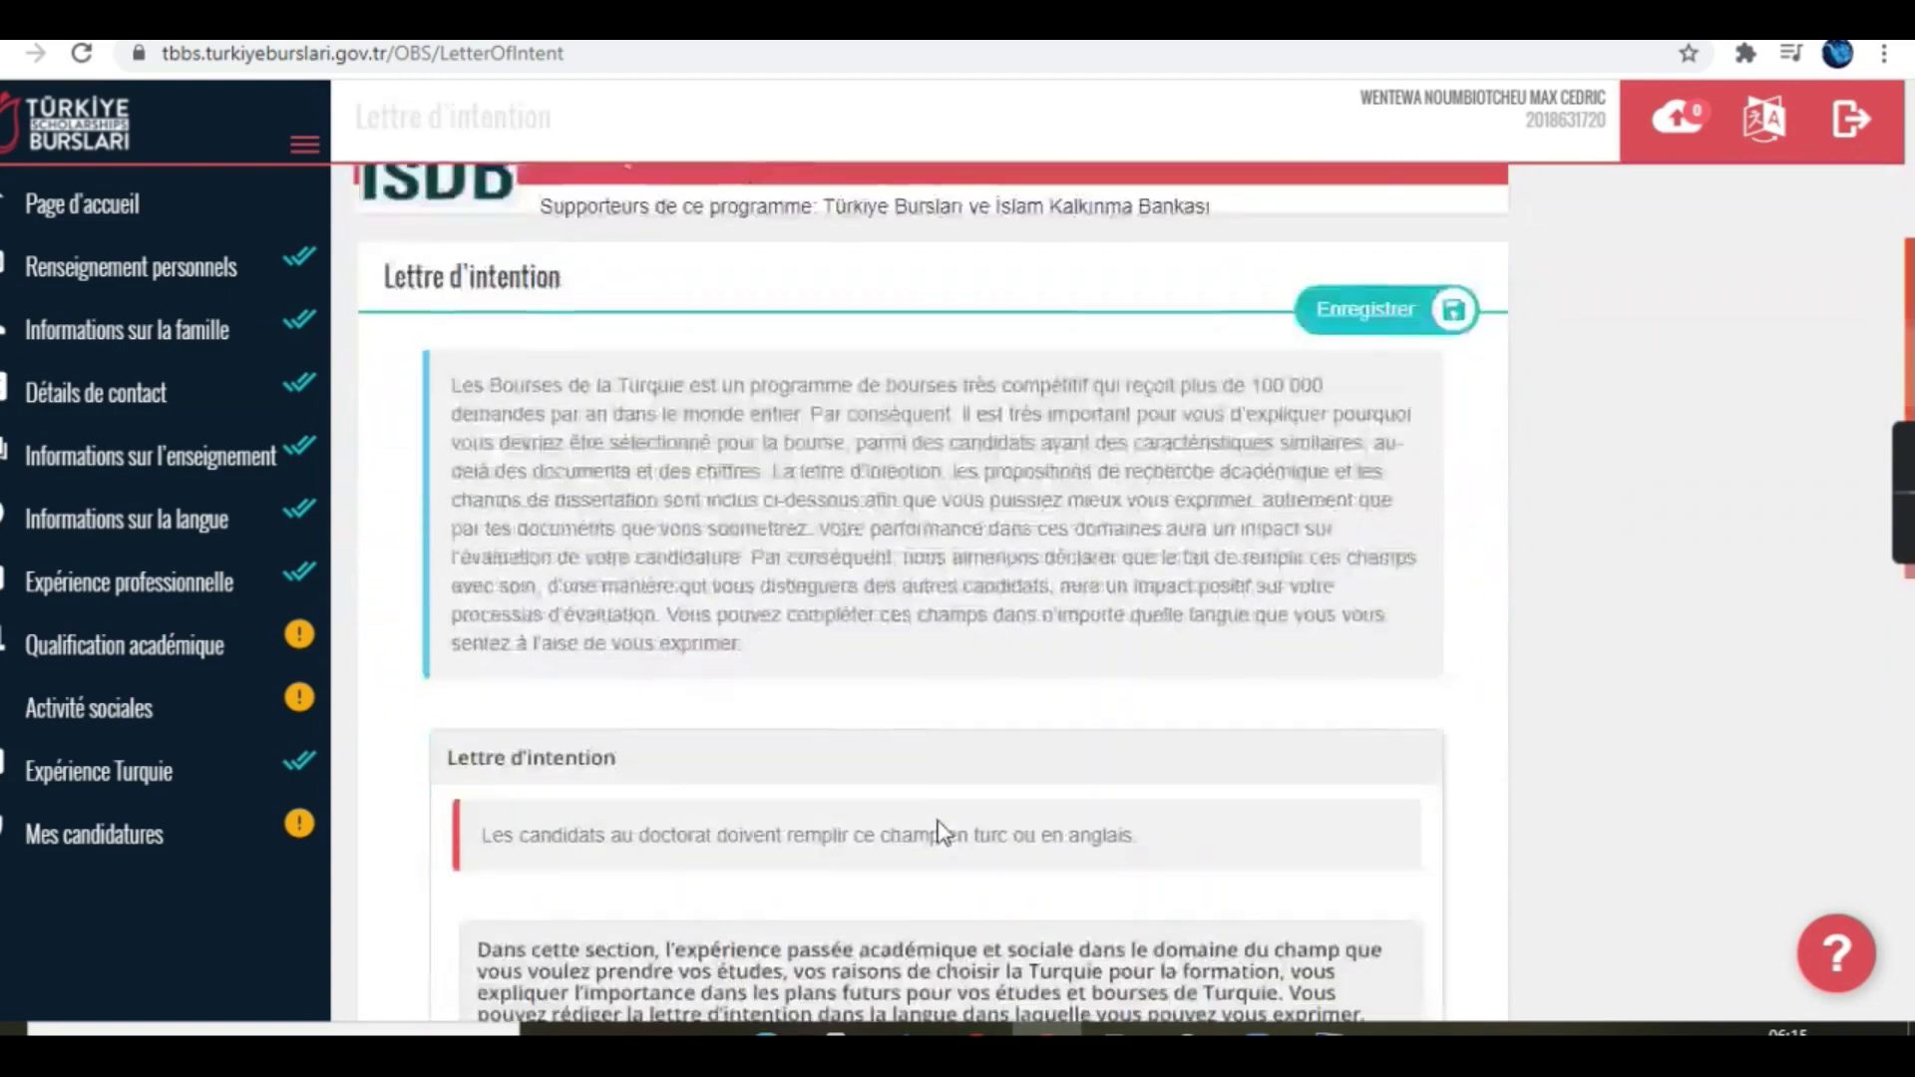
scroll(1275, 703, up, 8)
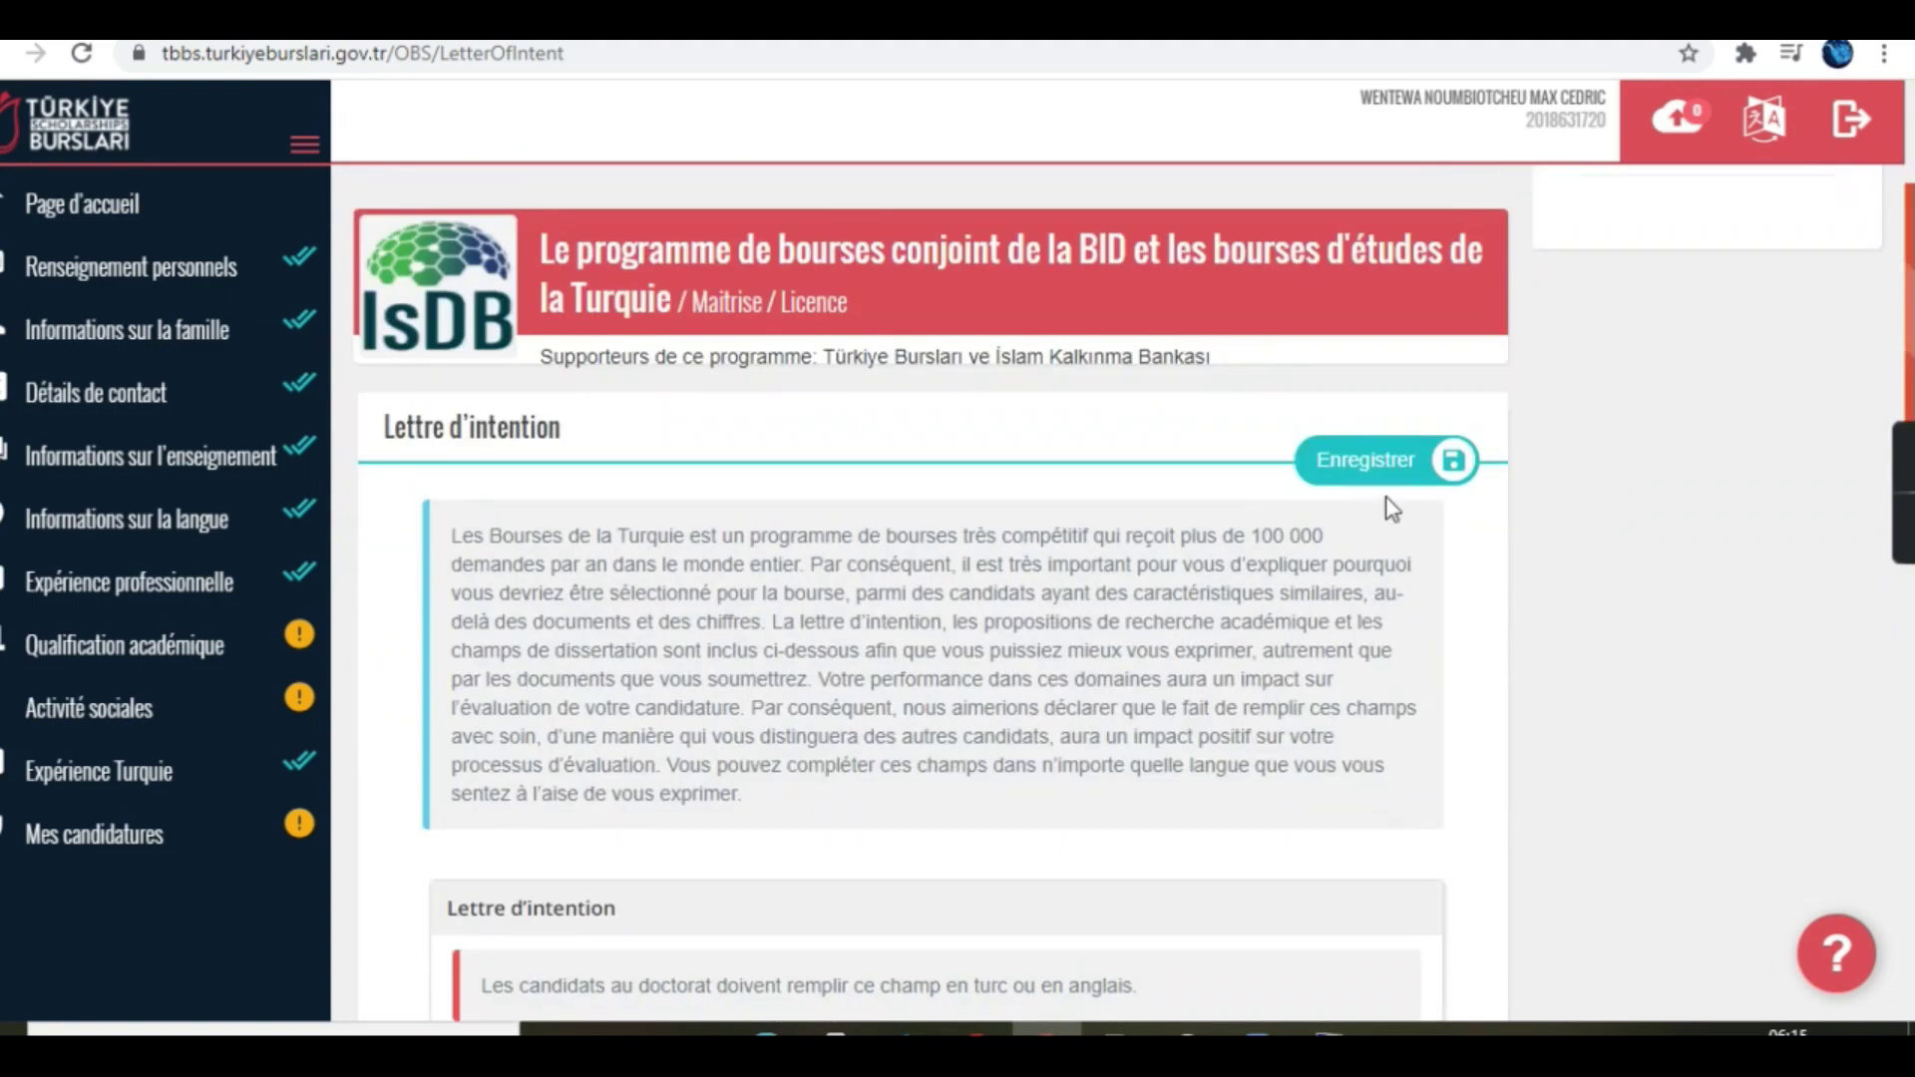
scroll(1094, 344, up, 1)
scroll(1094, 344, up, 3)
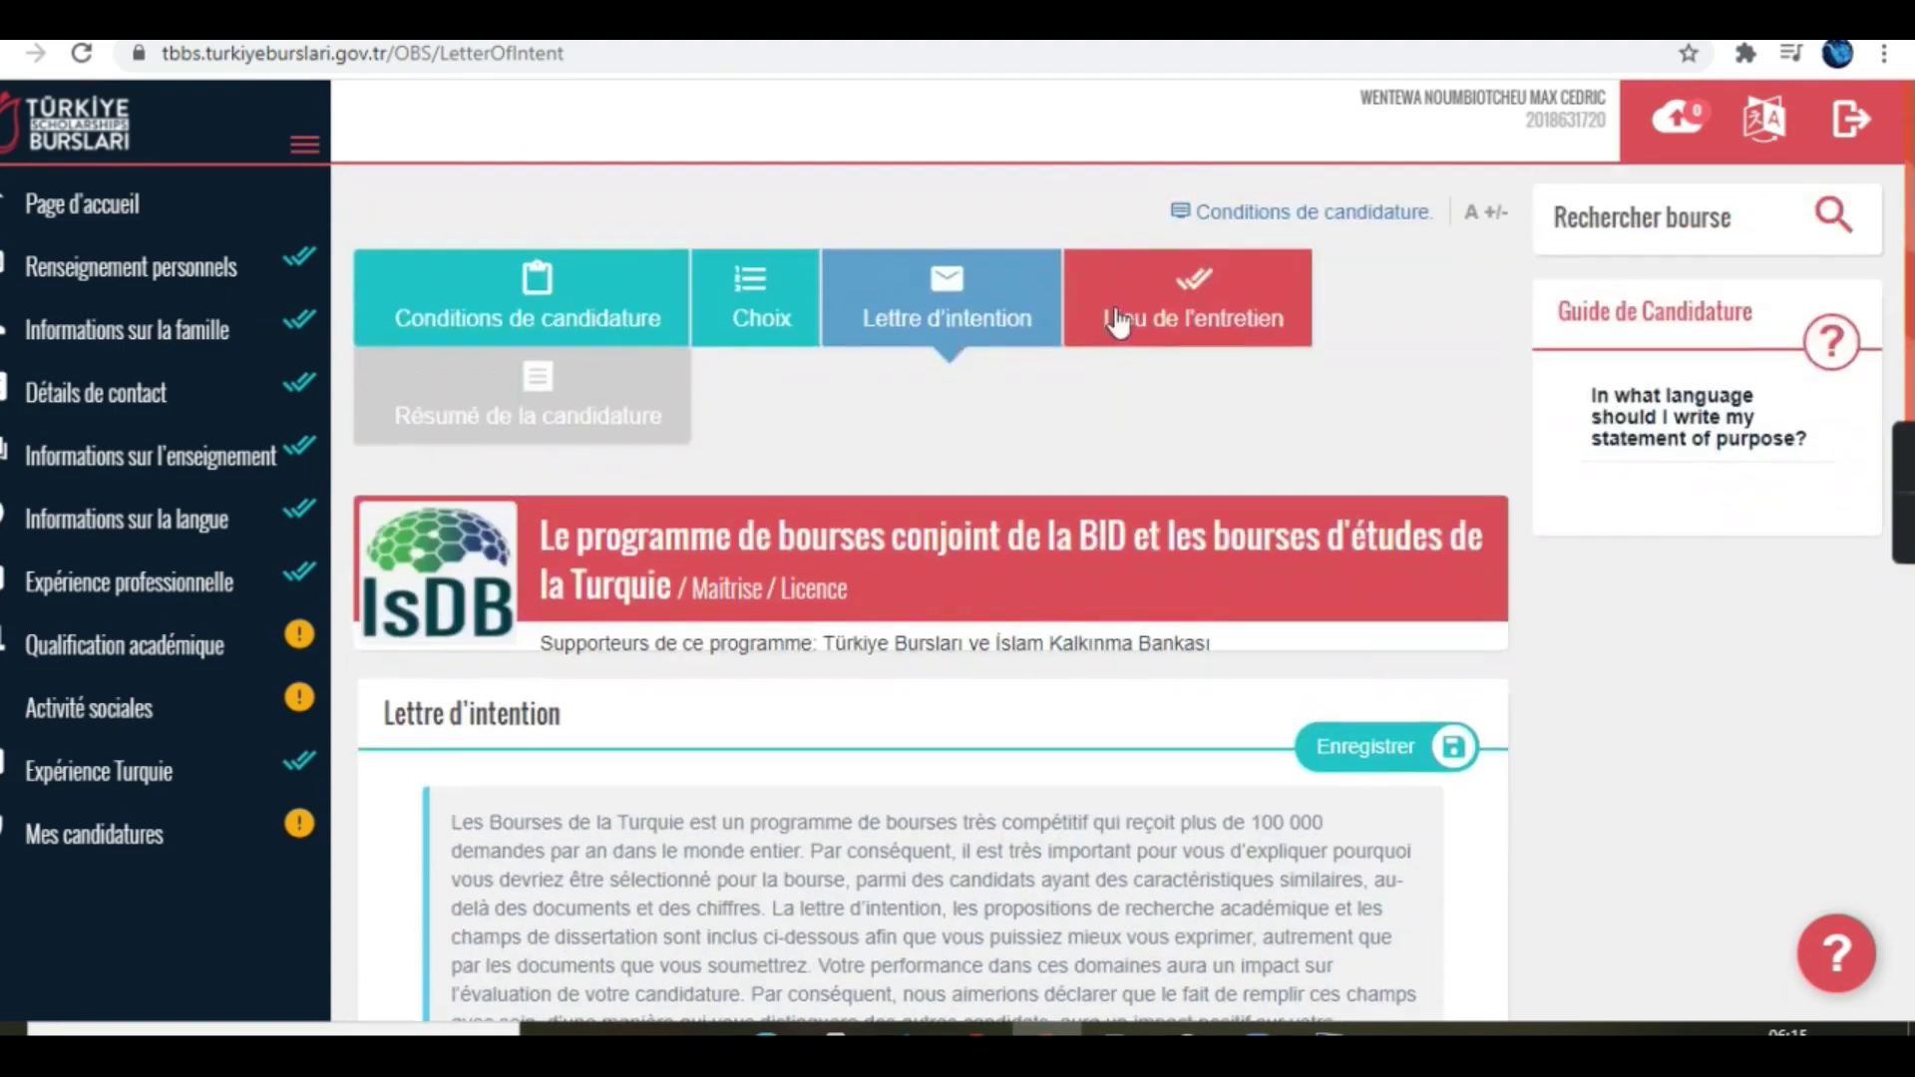
Step: Open the Lieu de l'entretien section and look through the list of available interview countries
click(1196, 289)
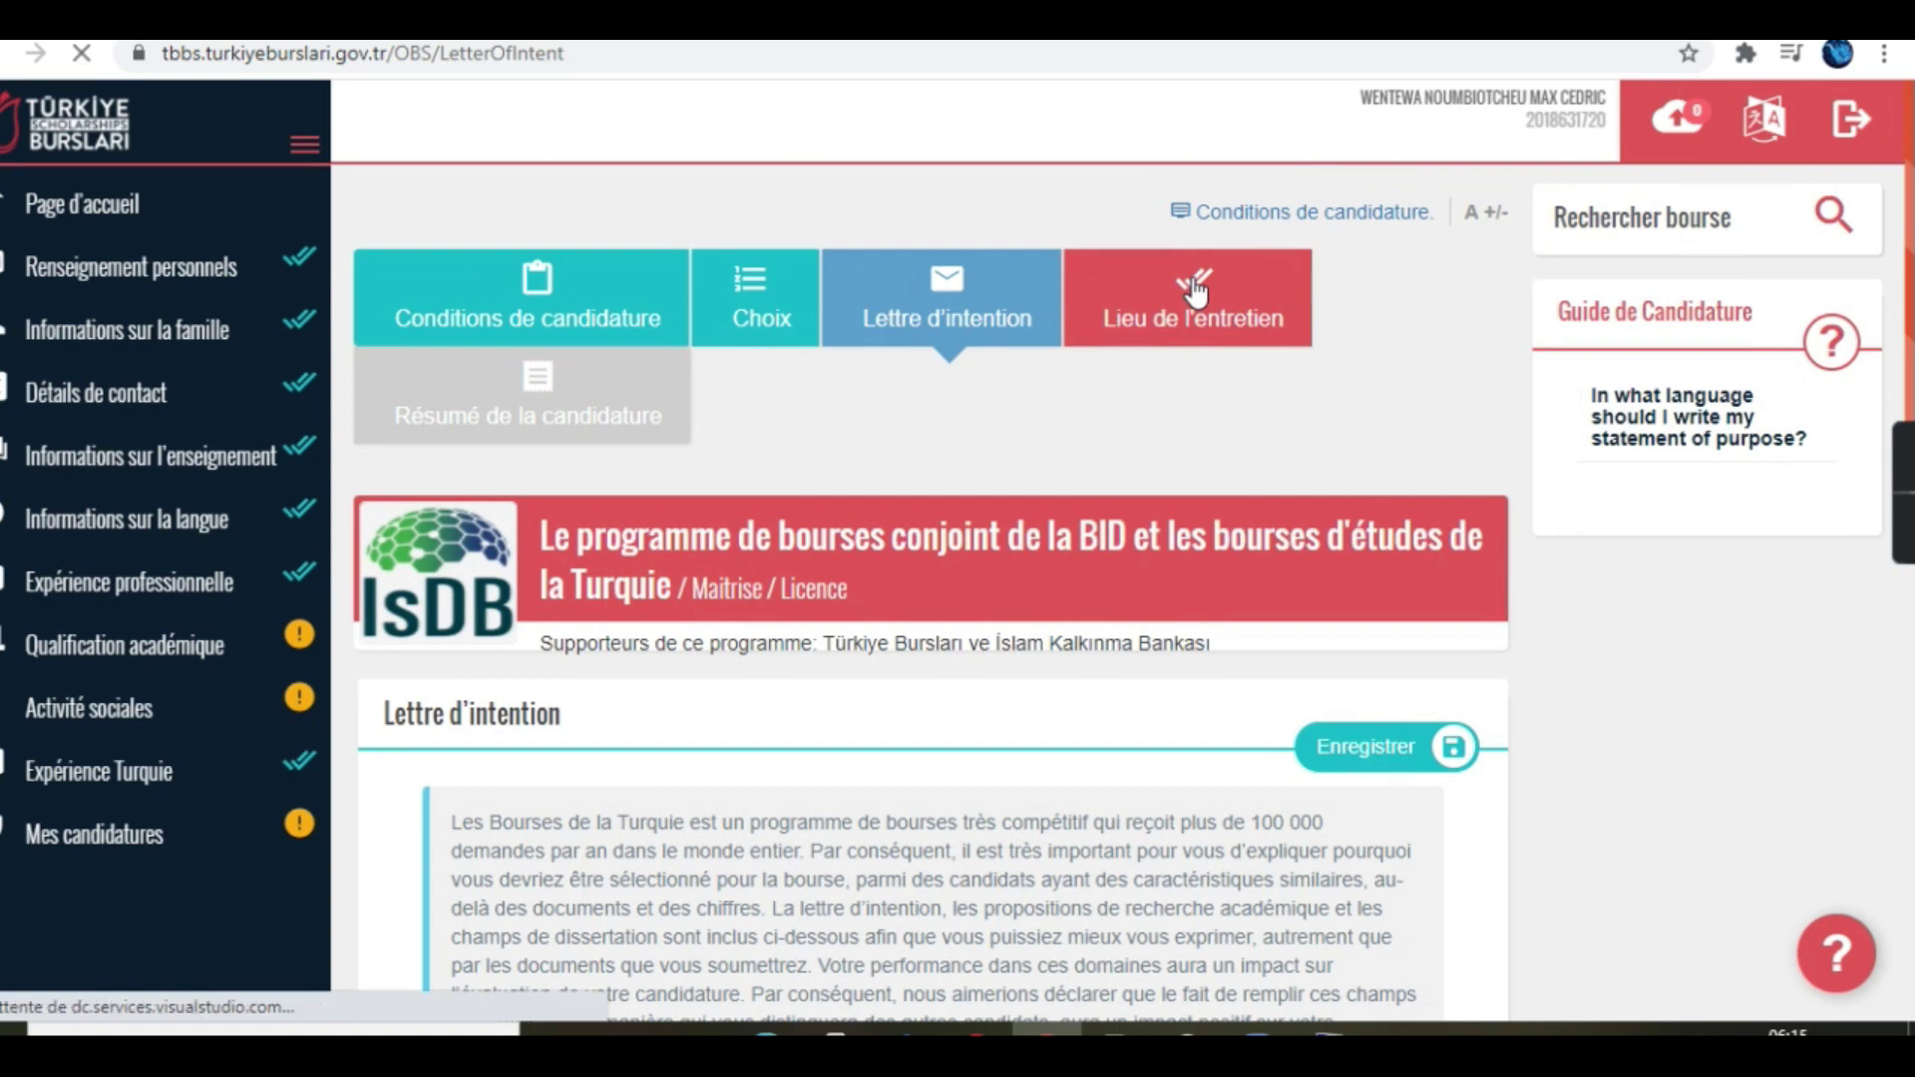
scroll(998, 568, down, 4)
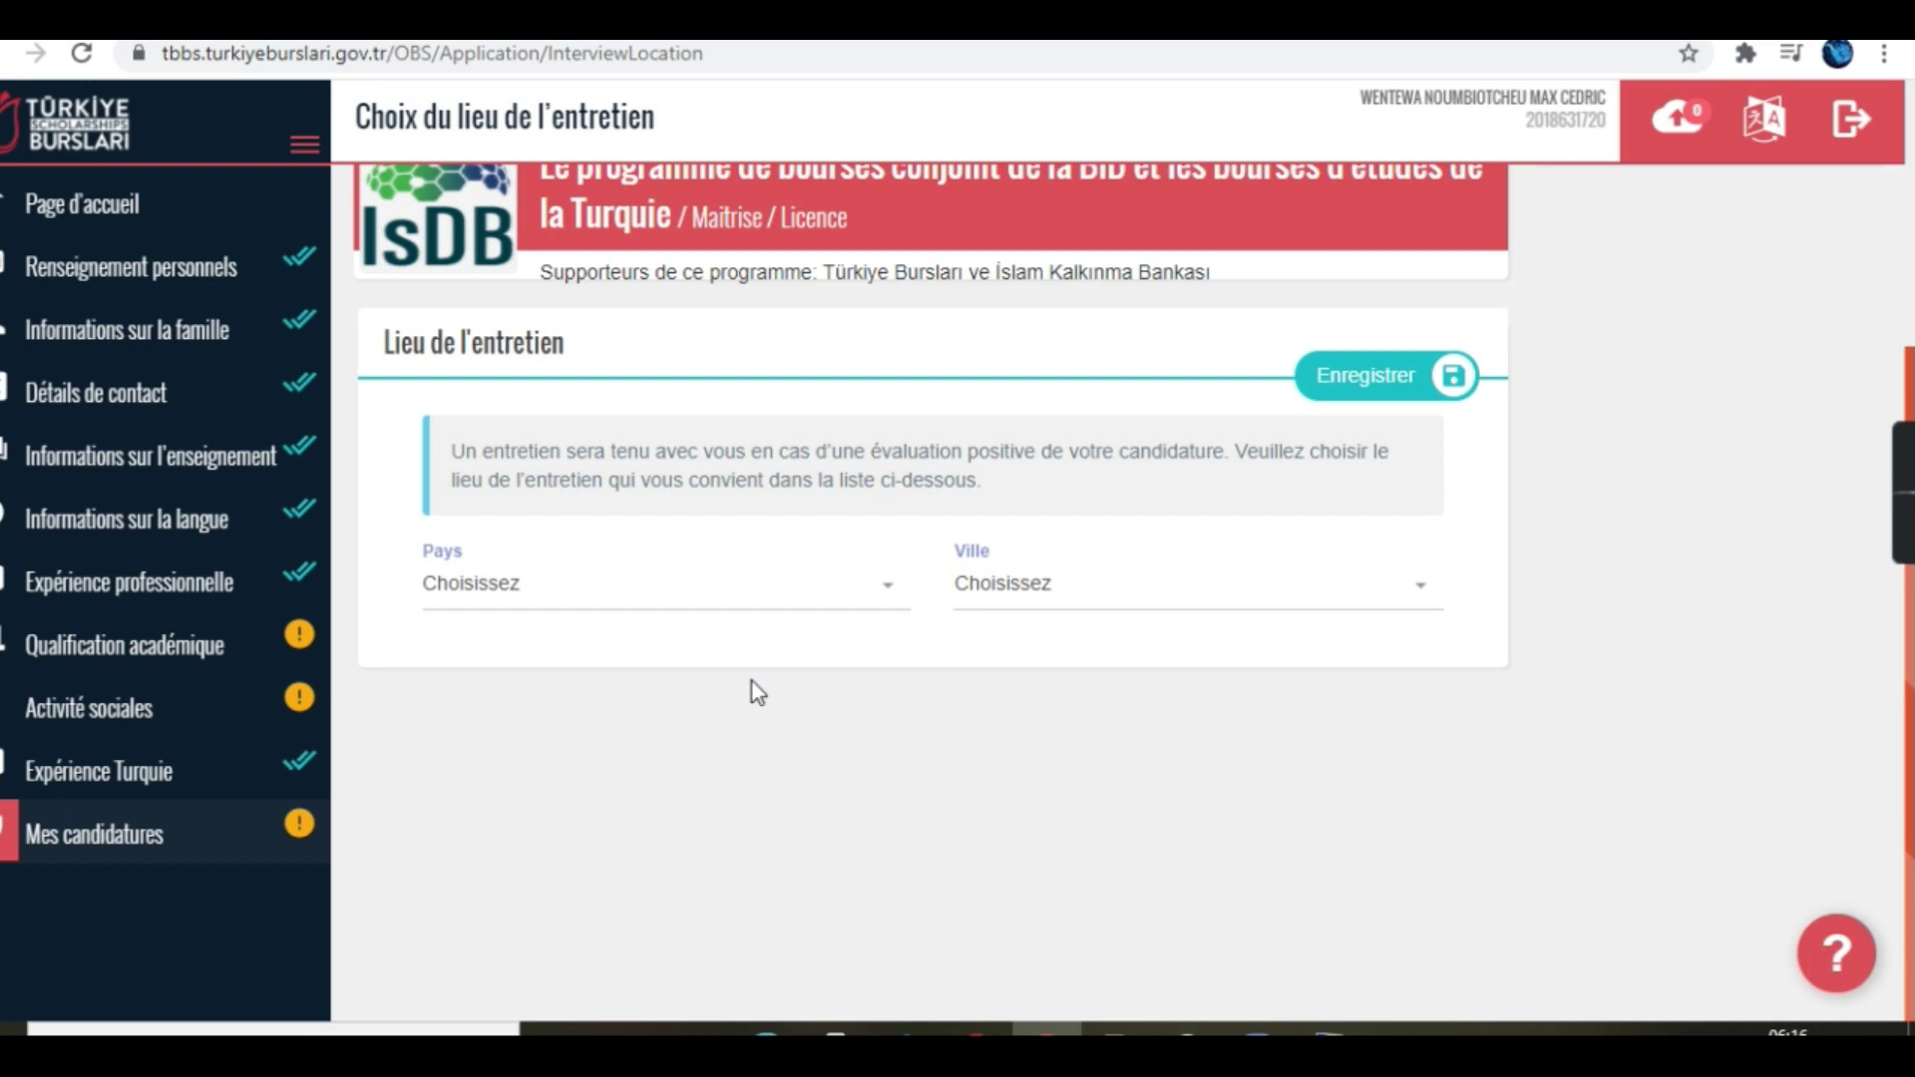
click(879, 602)
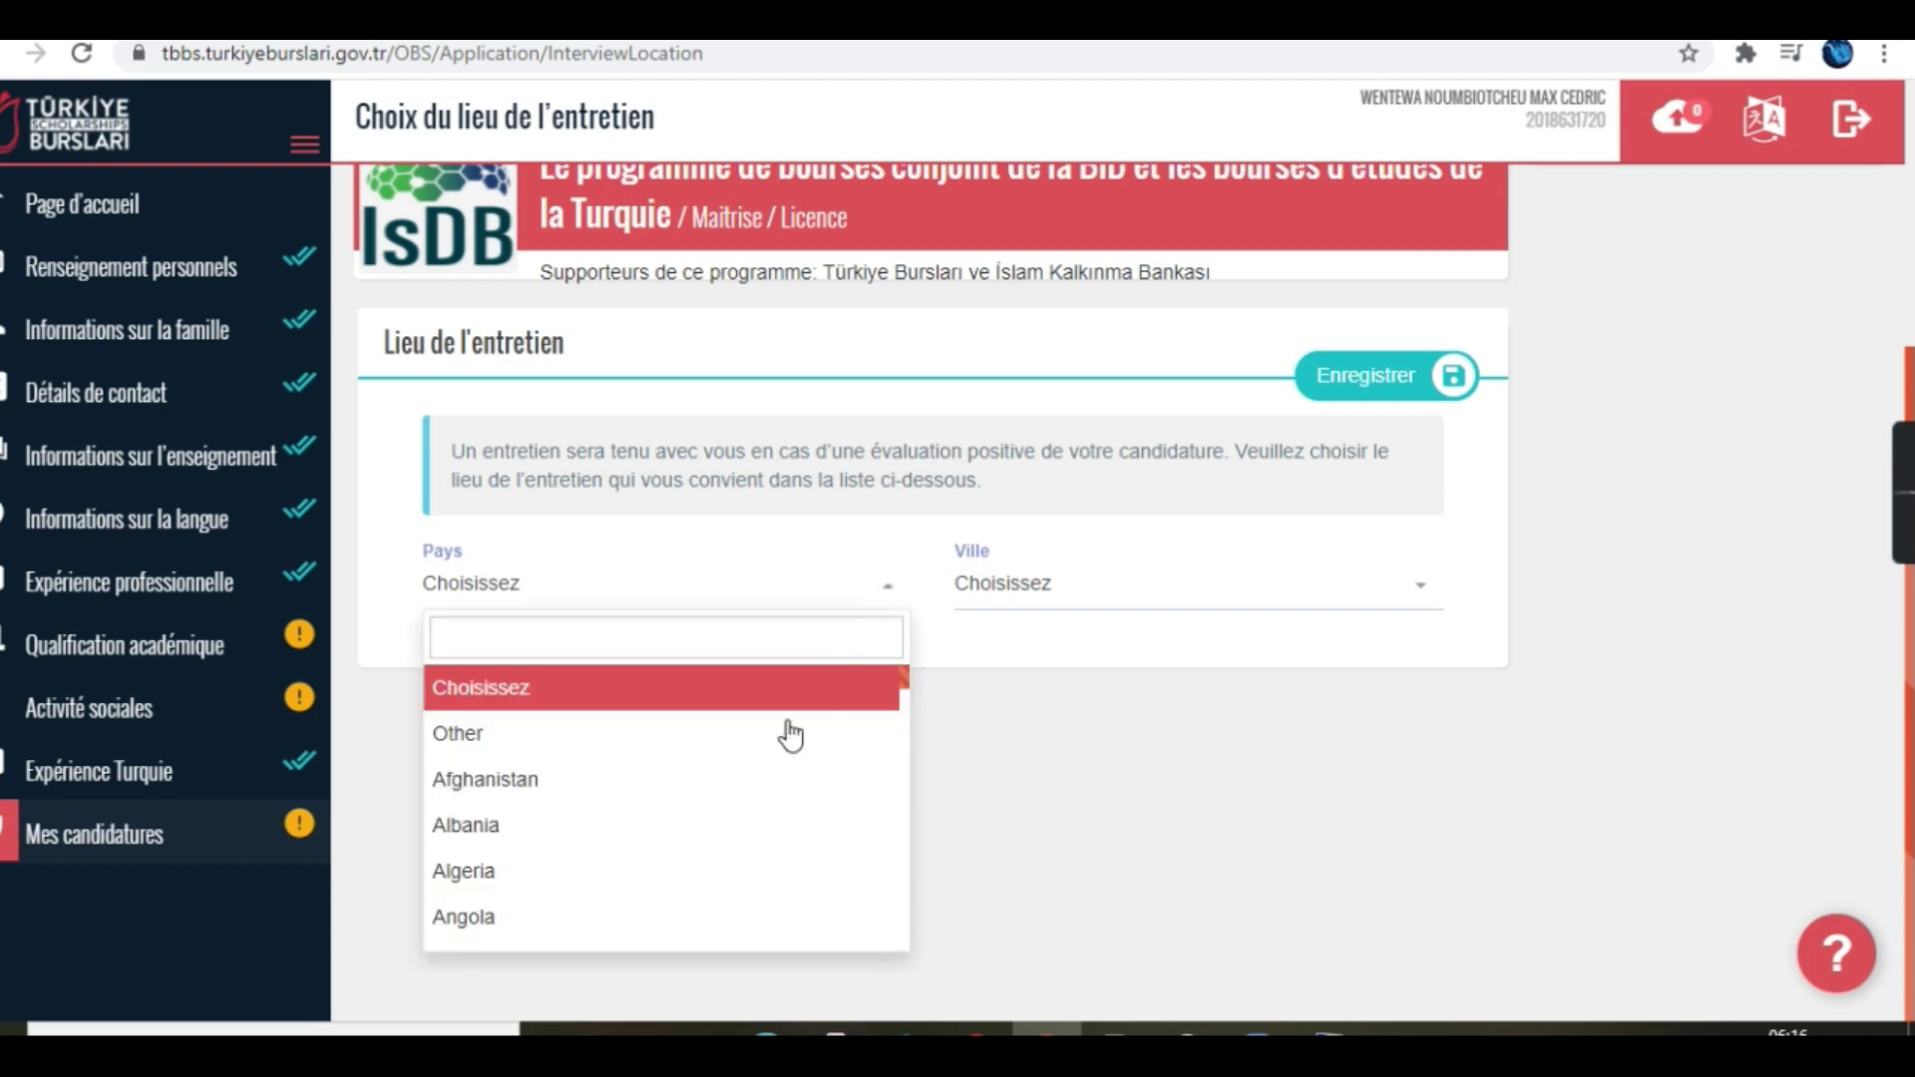
scroll(769, 778, down, 2)
scroll(769, 795, down, 3)
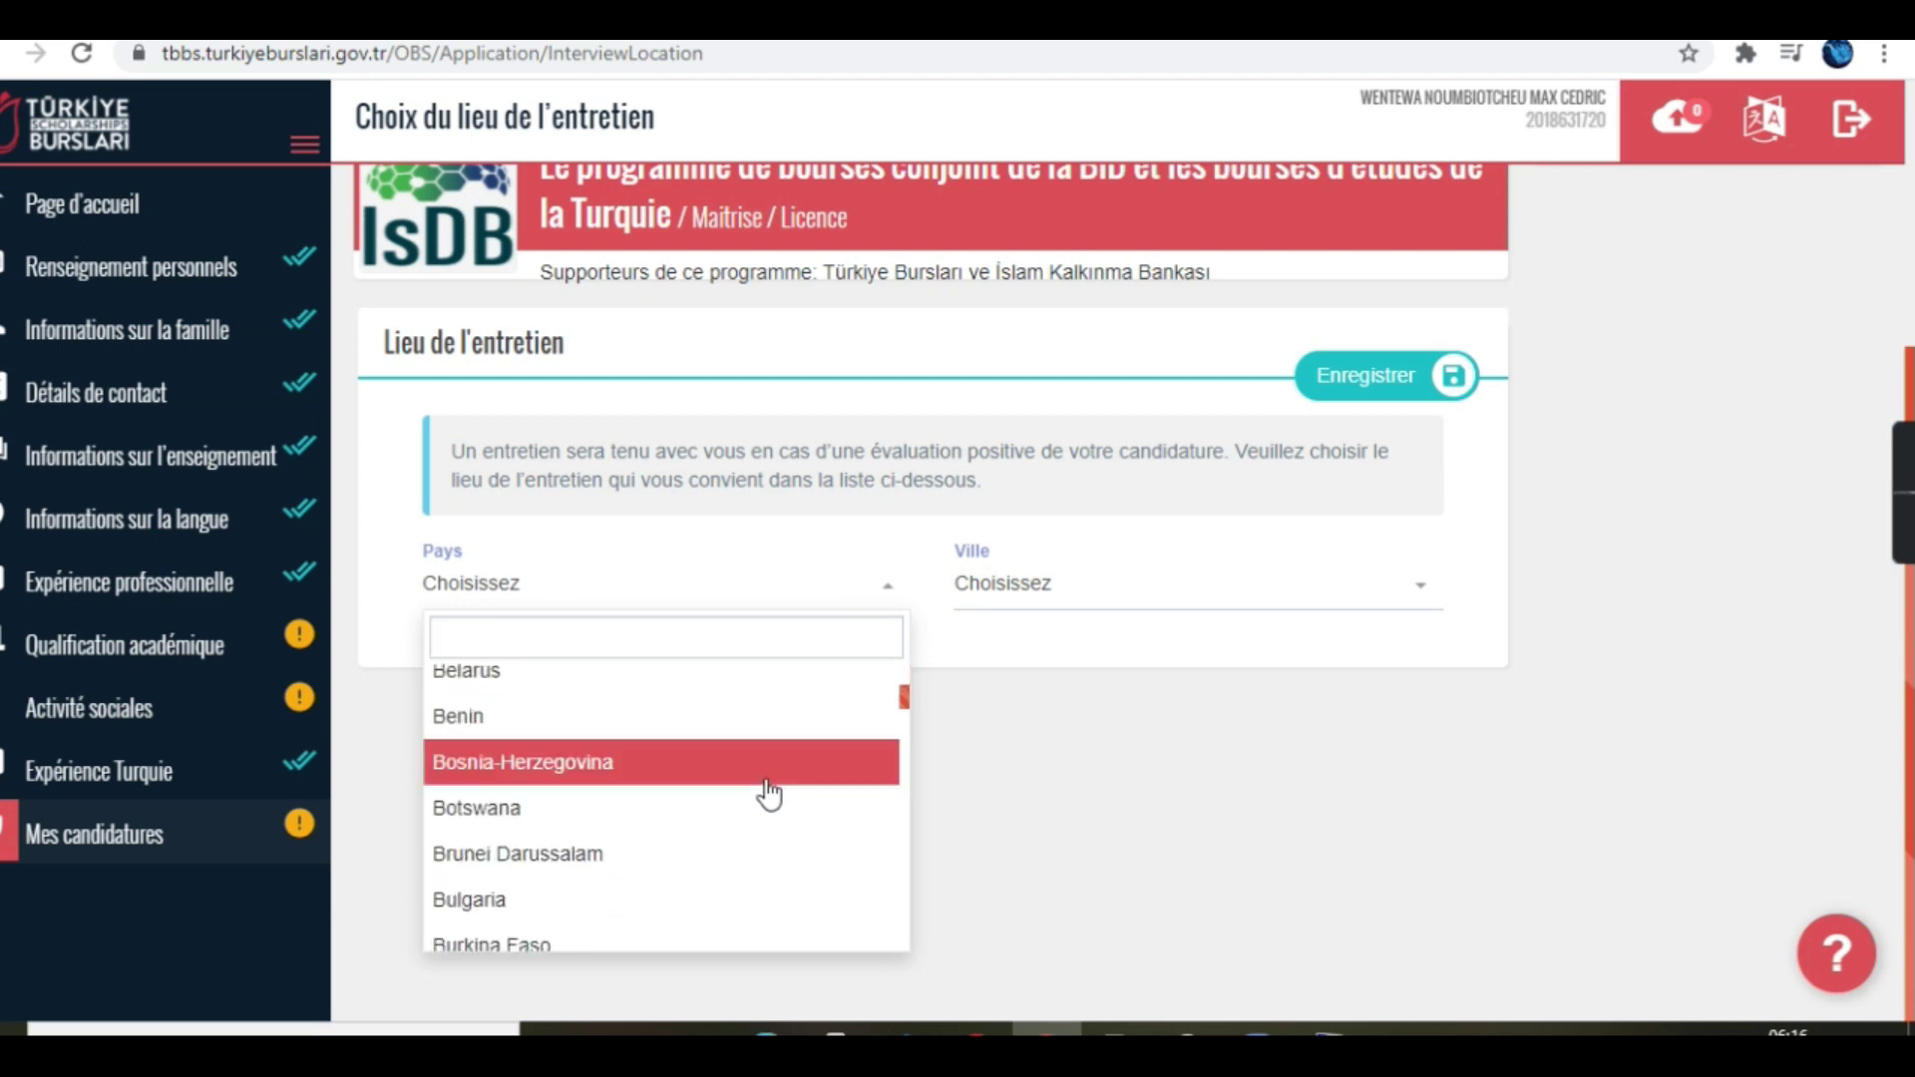
scroll(767, 793, down, 3)
scroll(767, 793, down, 4)
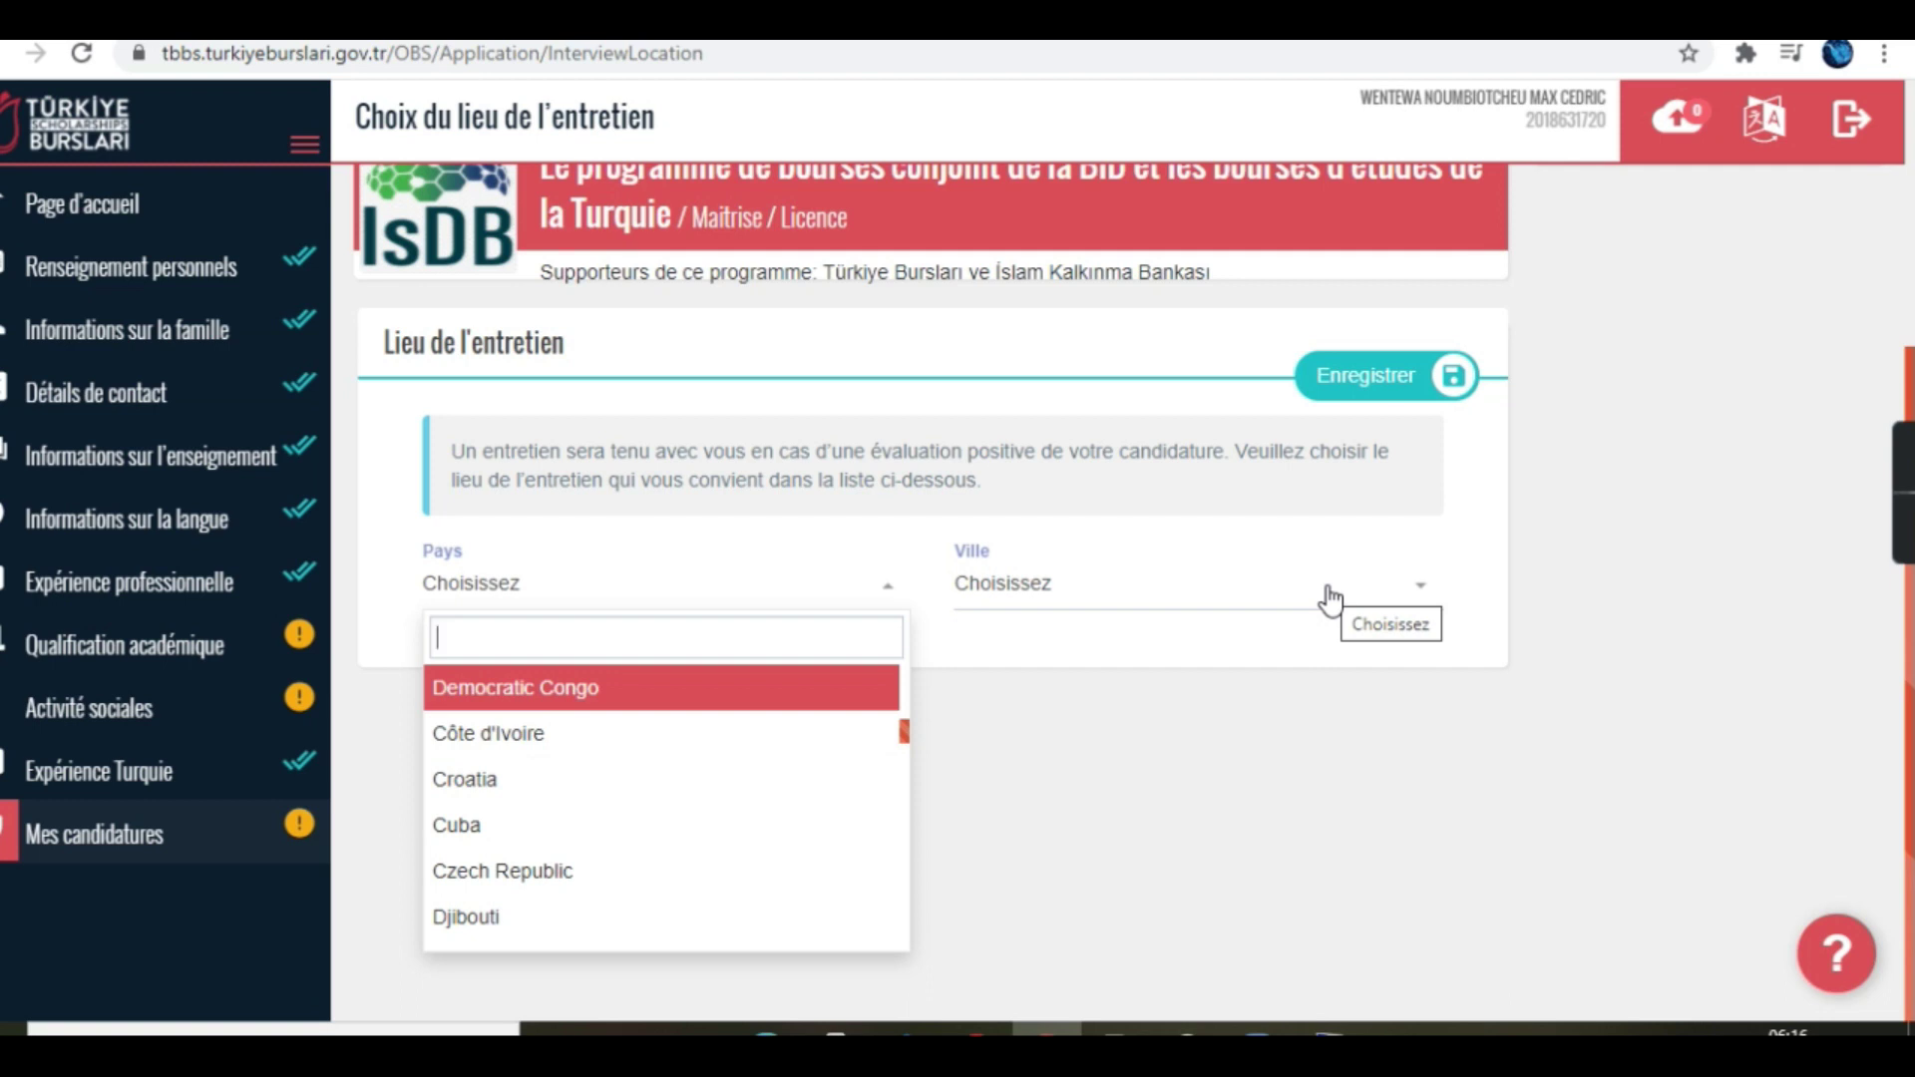
Step: Try to open the Résumé de la candidature section, and review the interview location form's country and city fields
scroll(1330, 598, up, 4)
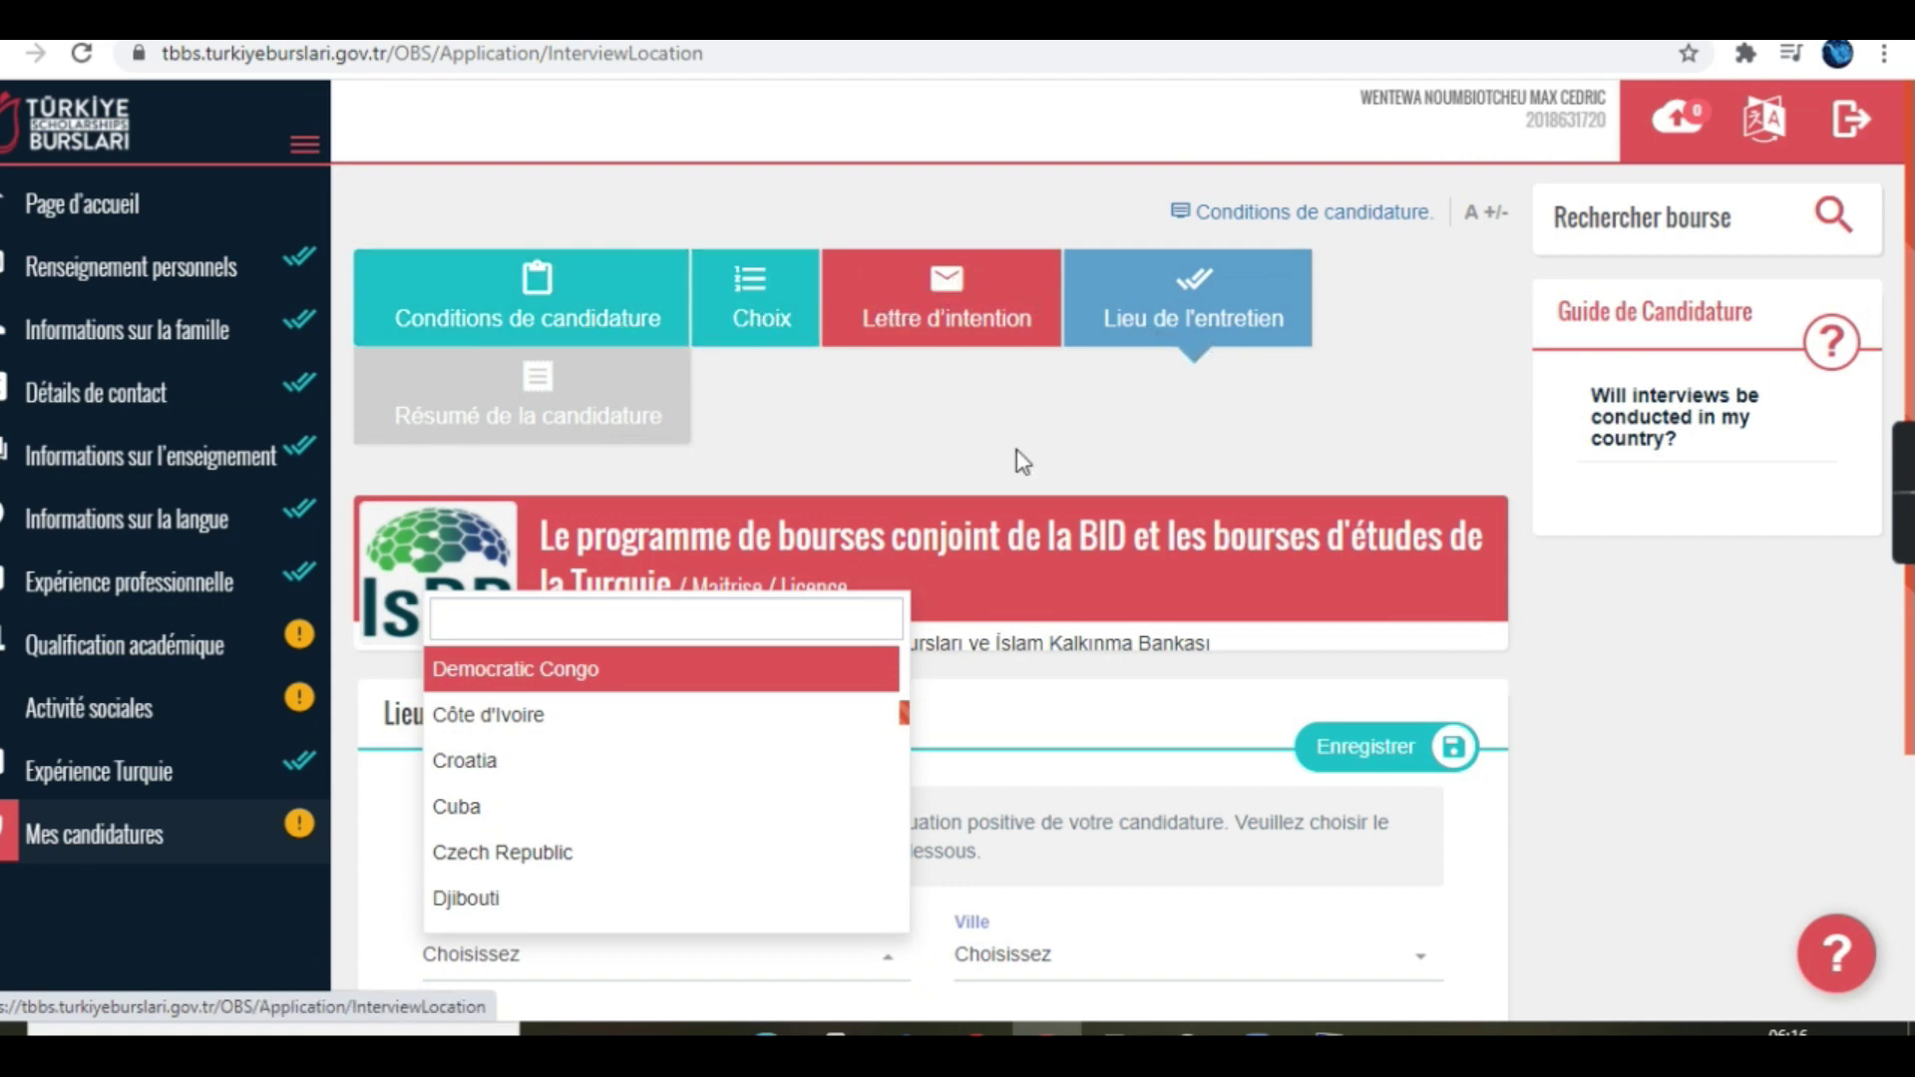
click(540, 407)
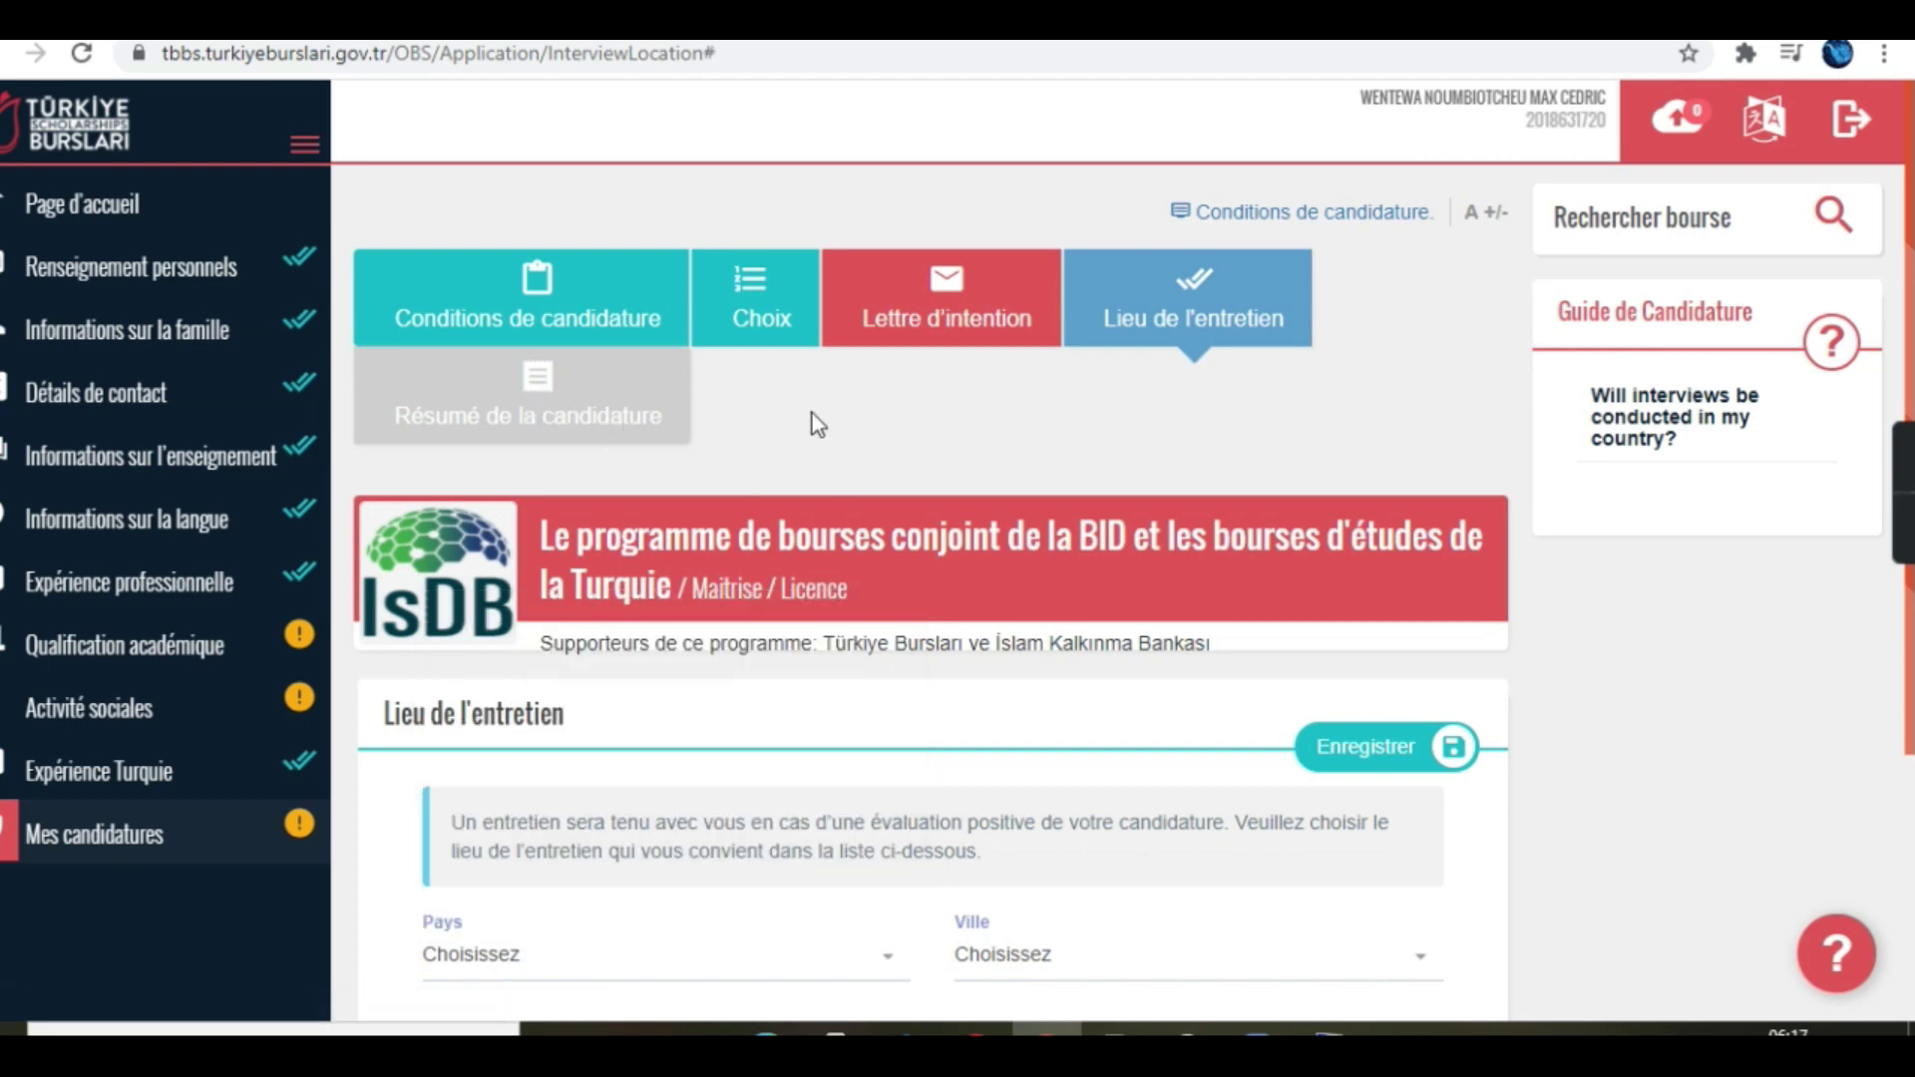
scroll(818, 425, down, 4)
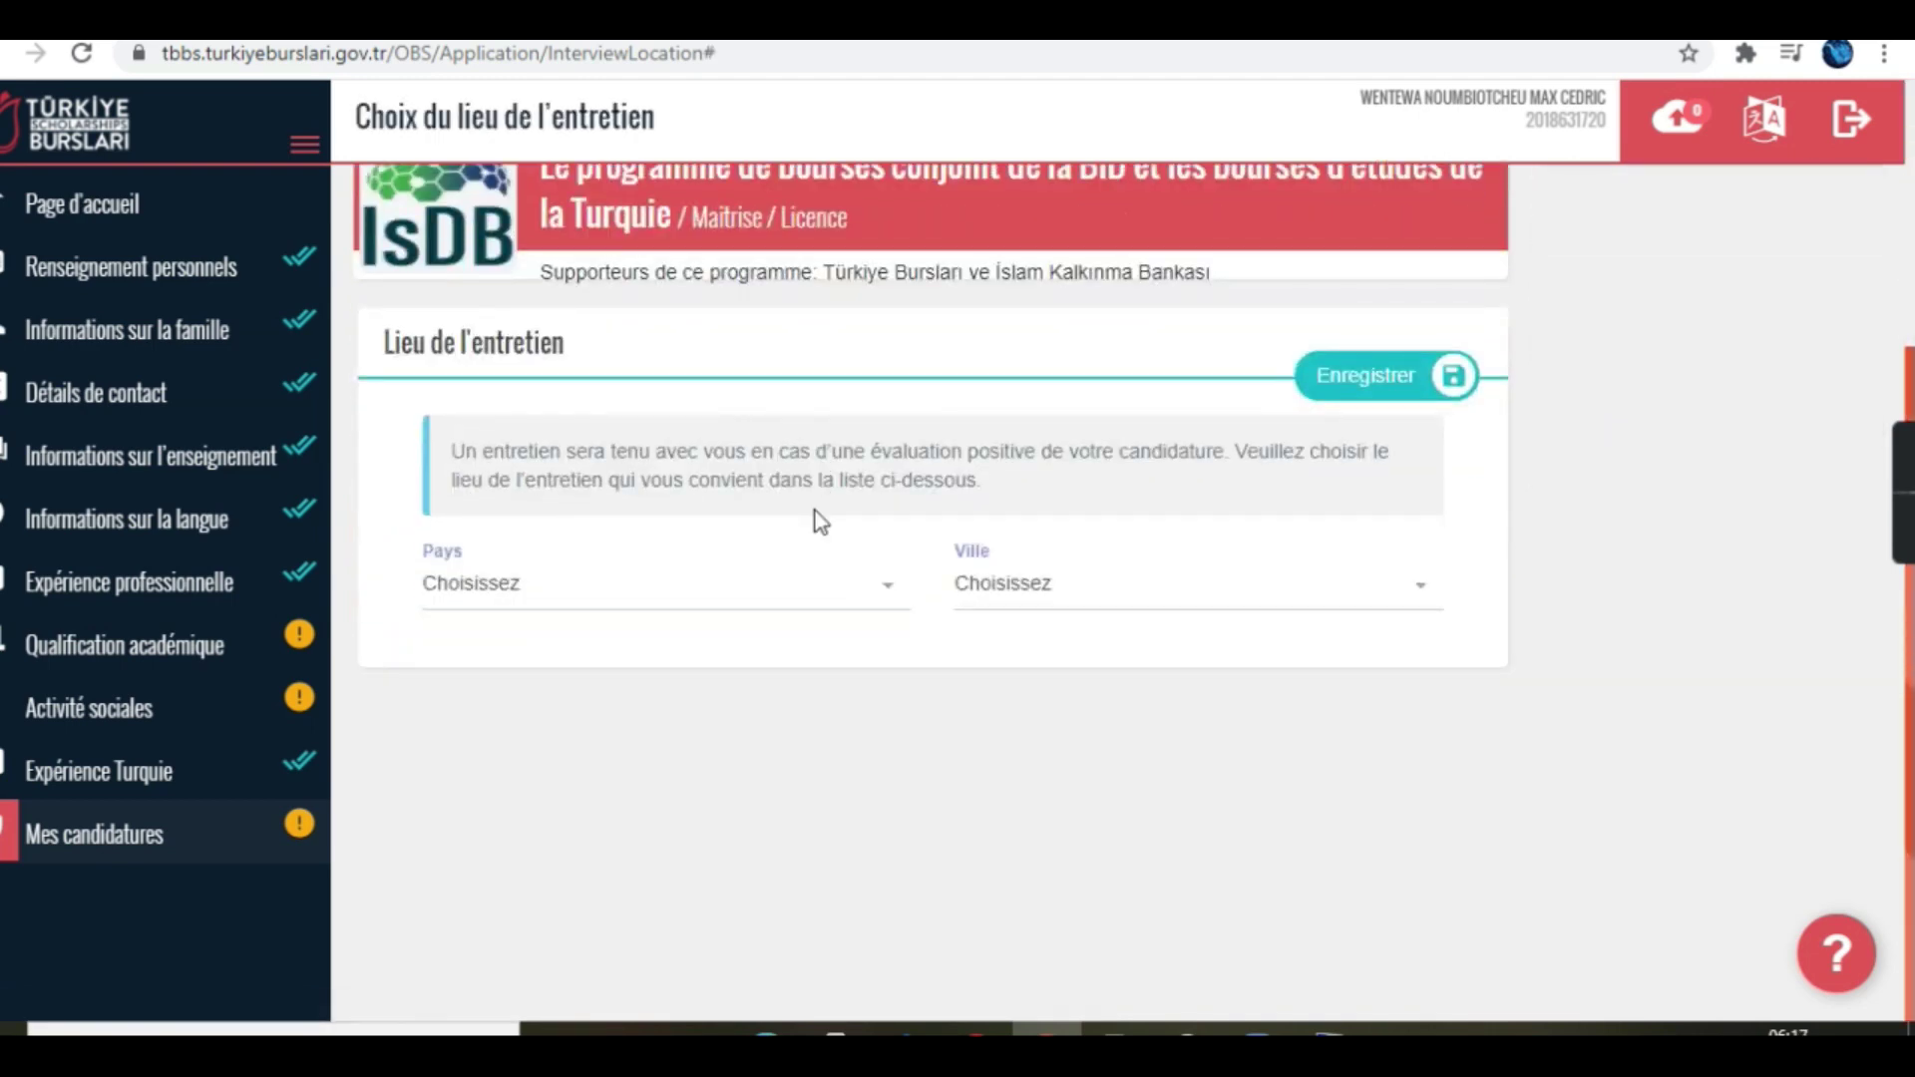
scroll(818, 519, up, 4)
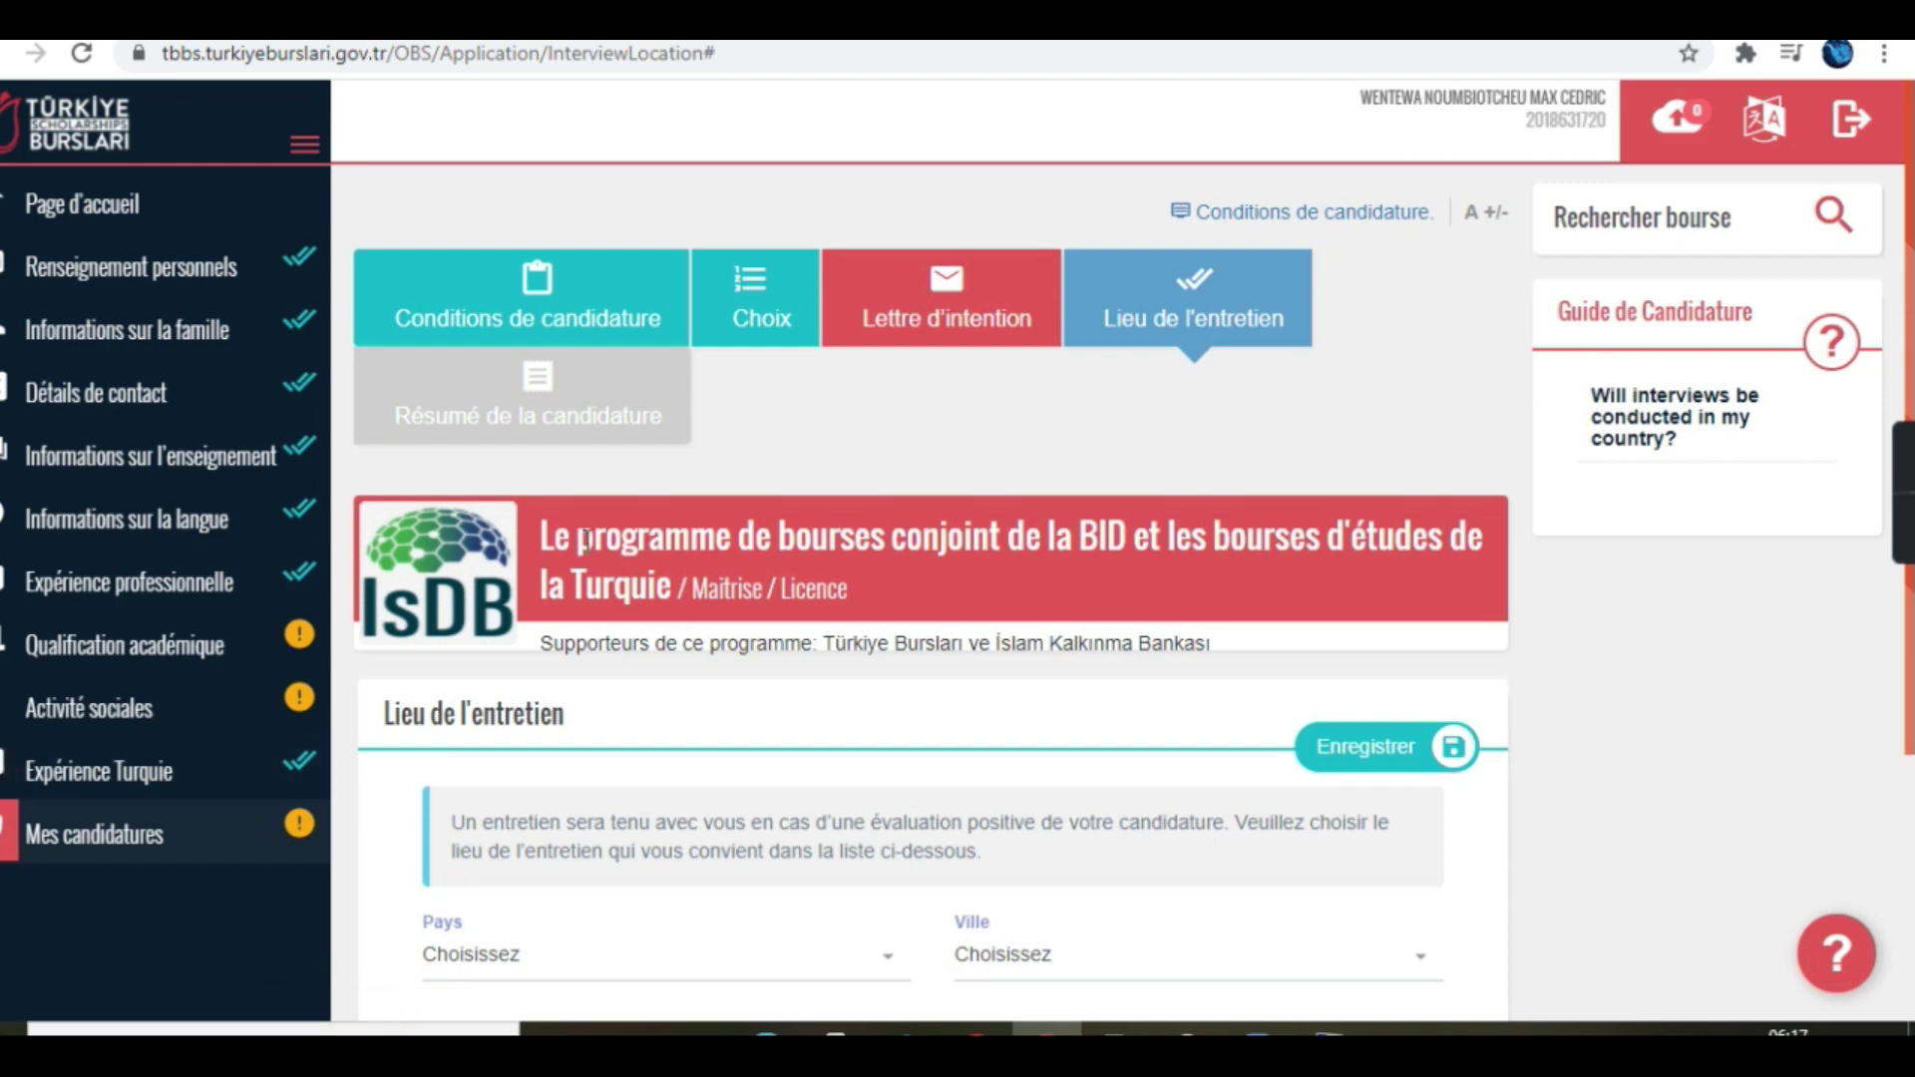
scroll(587, 543, down, 3)
scroll(588, 549, up, 3)
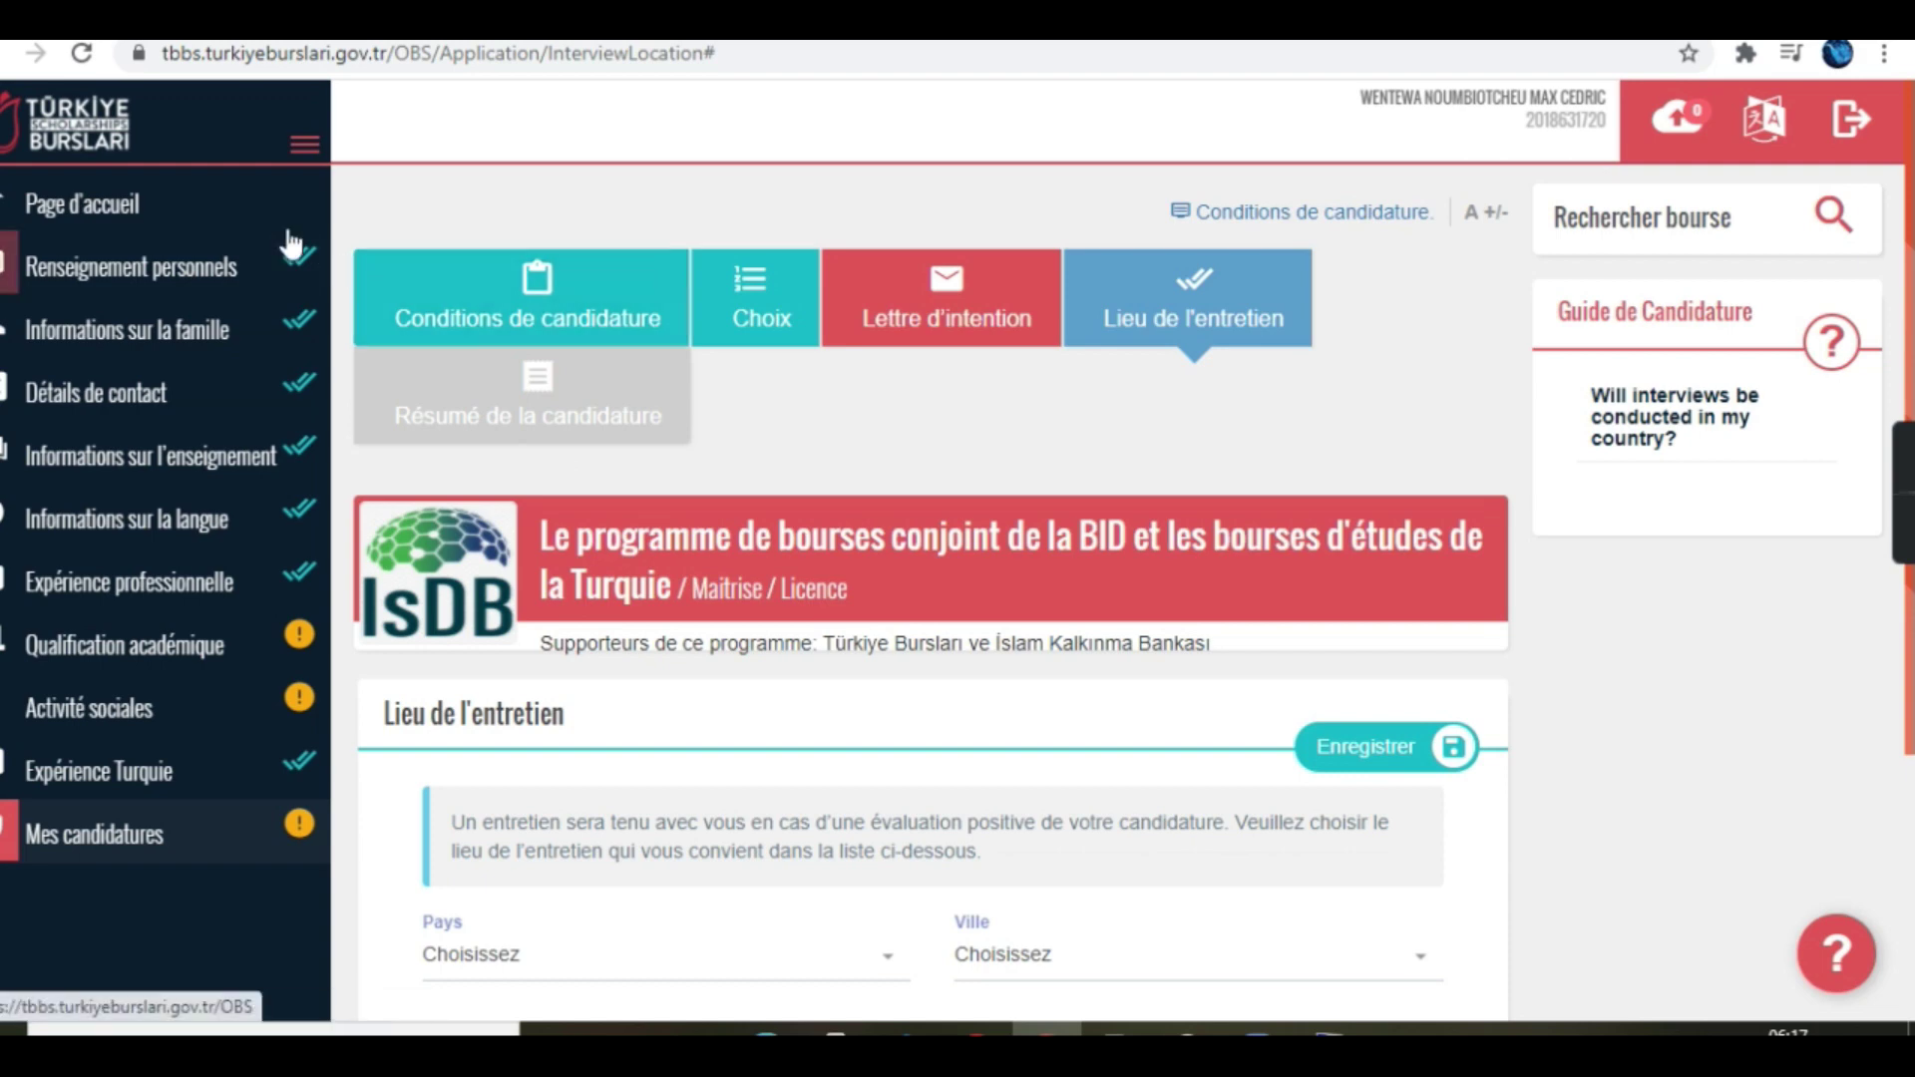
Step: Return to the home page, and check the Qualification académique, Informations sur l'enseignement and Mes candidatures sections
click(251, 195)
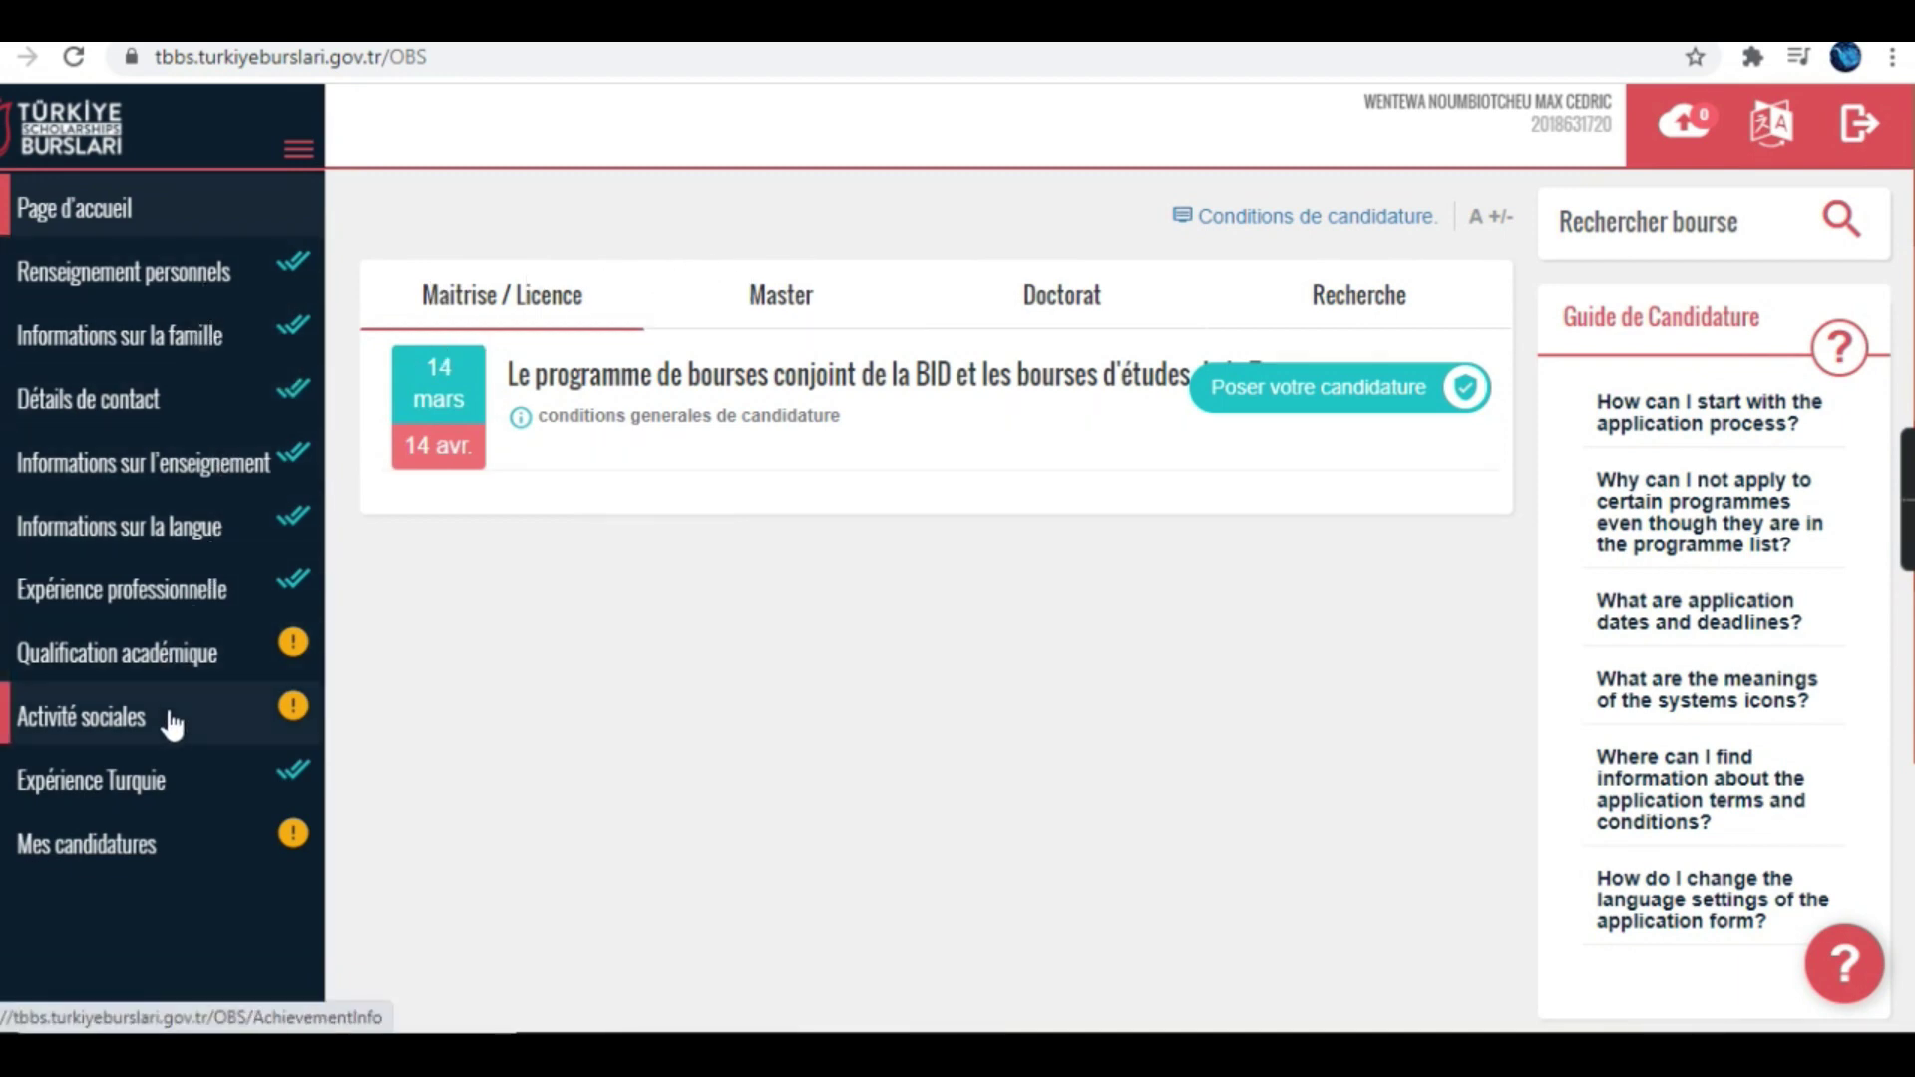
click(182, 669)
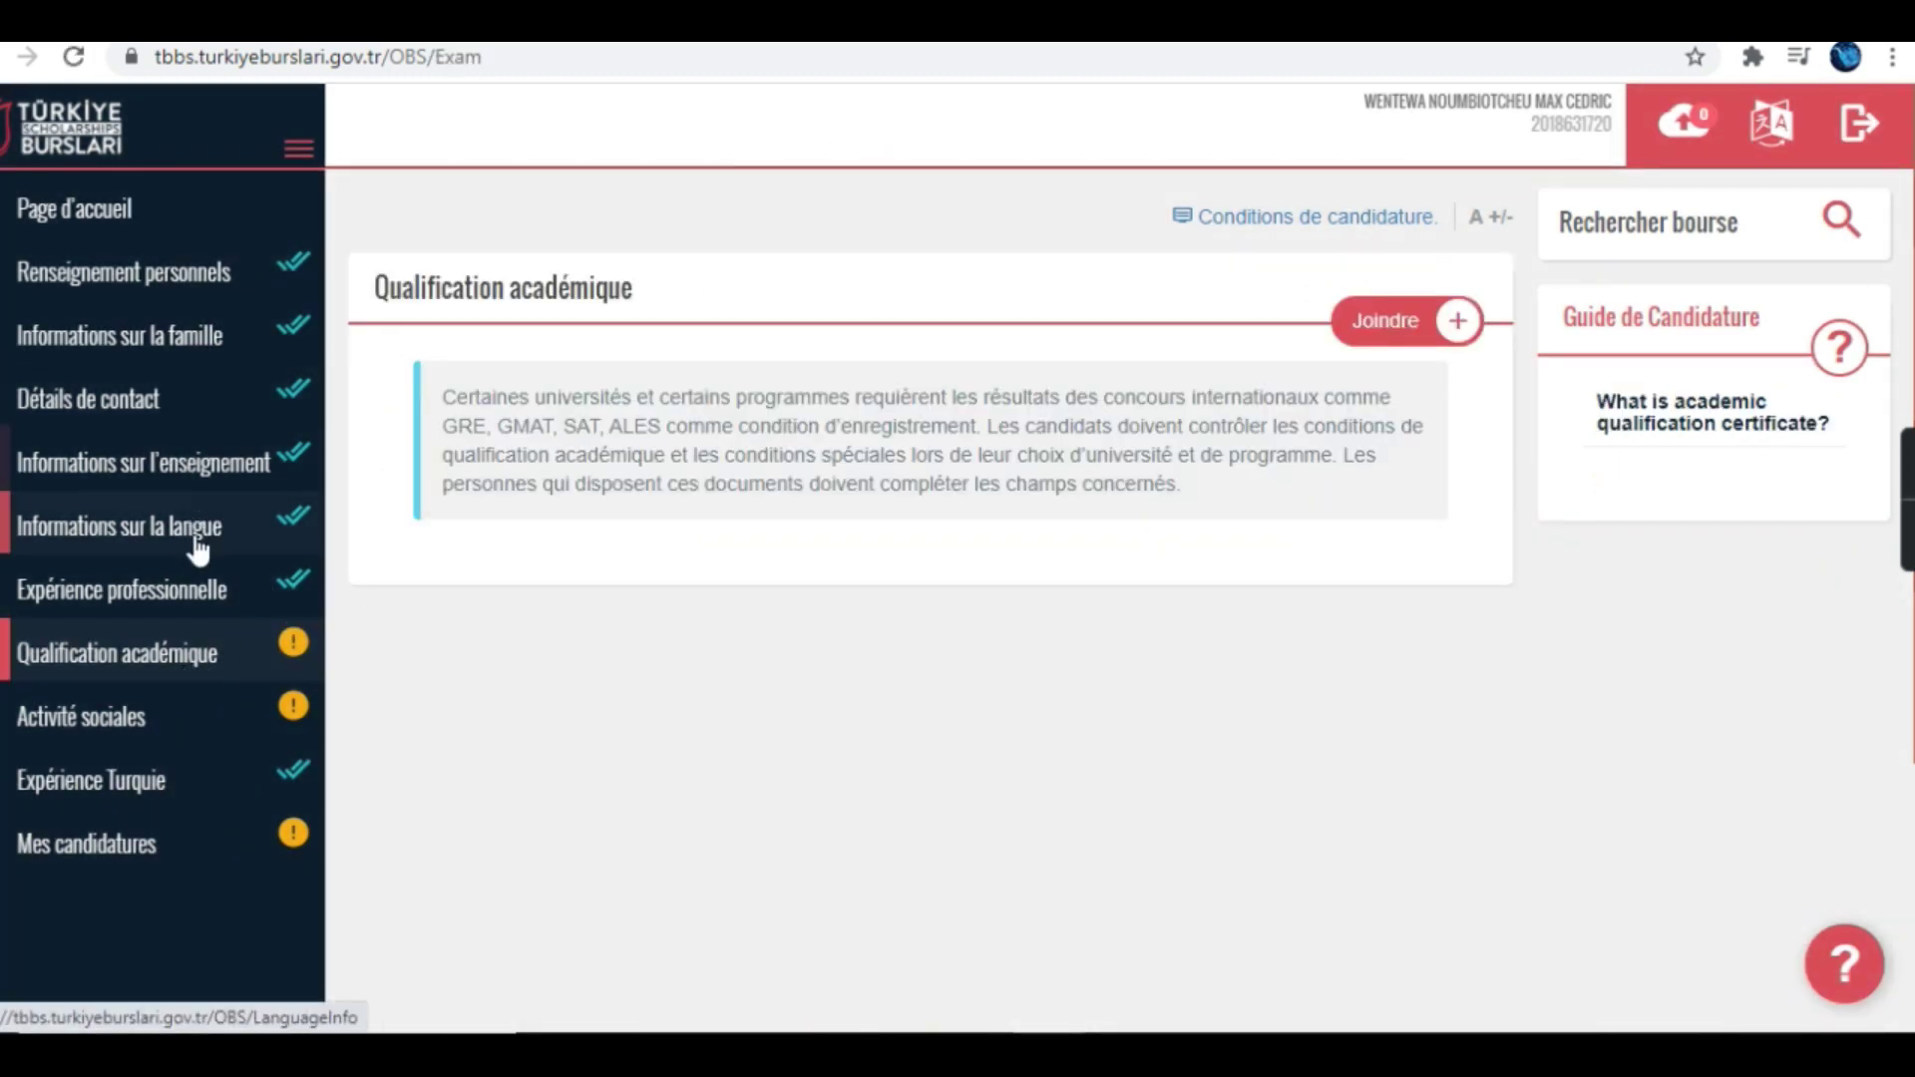
click(198, 461)
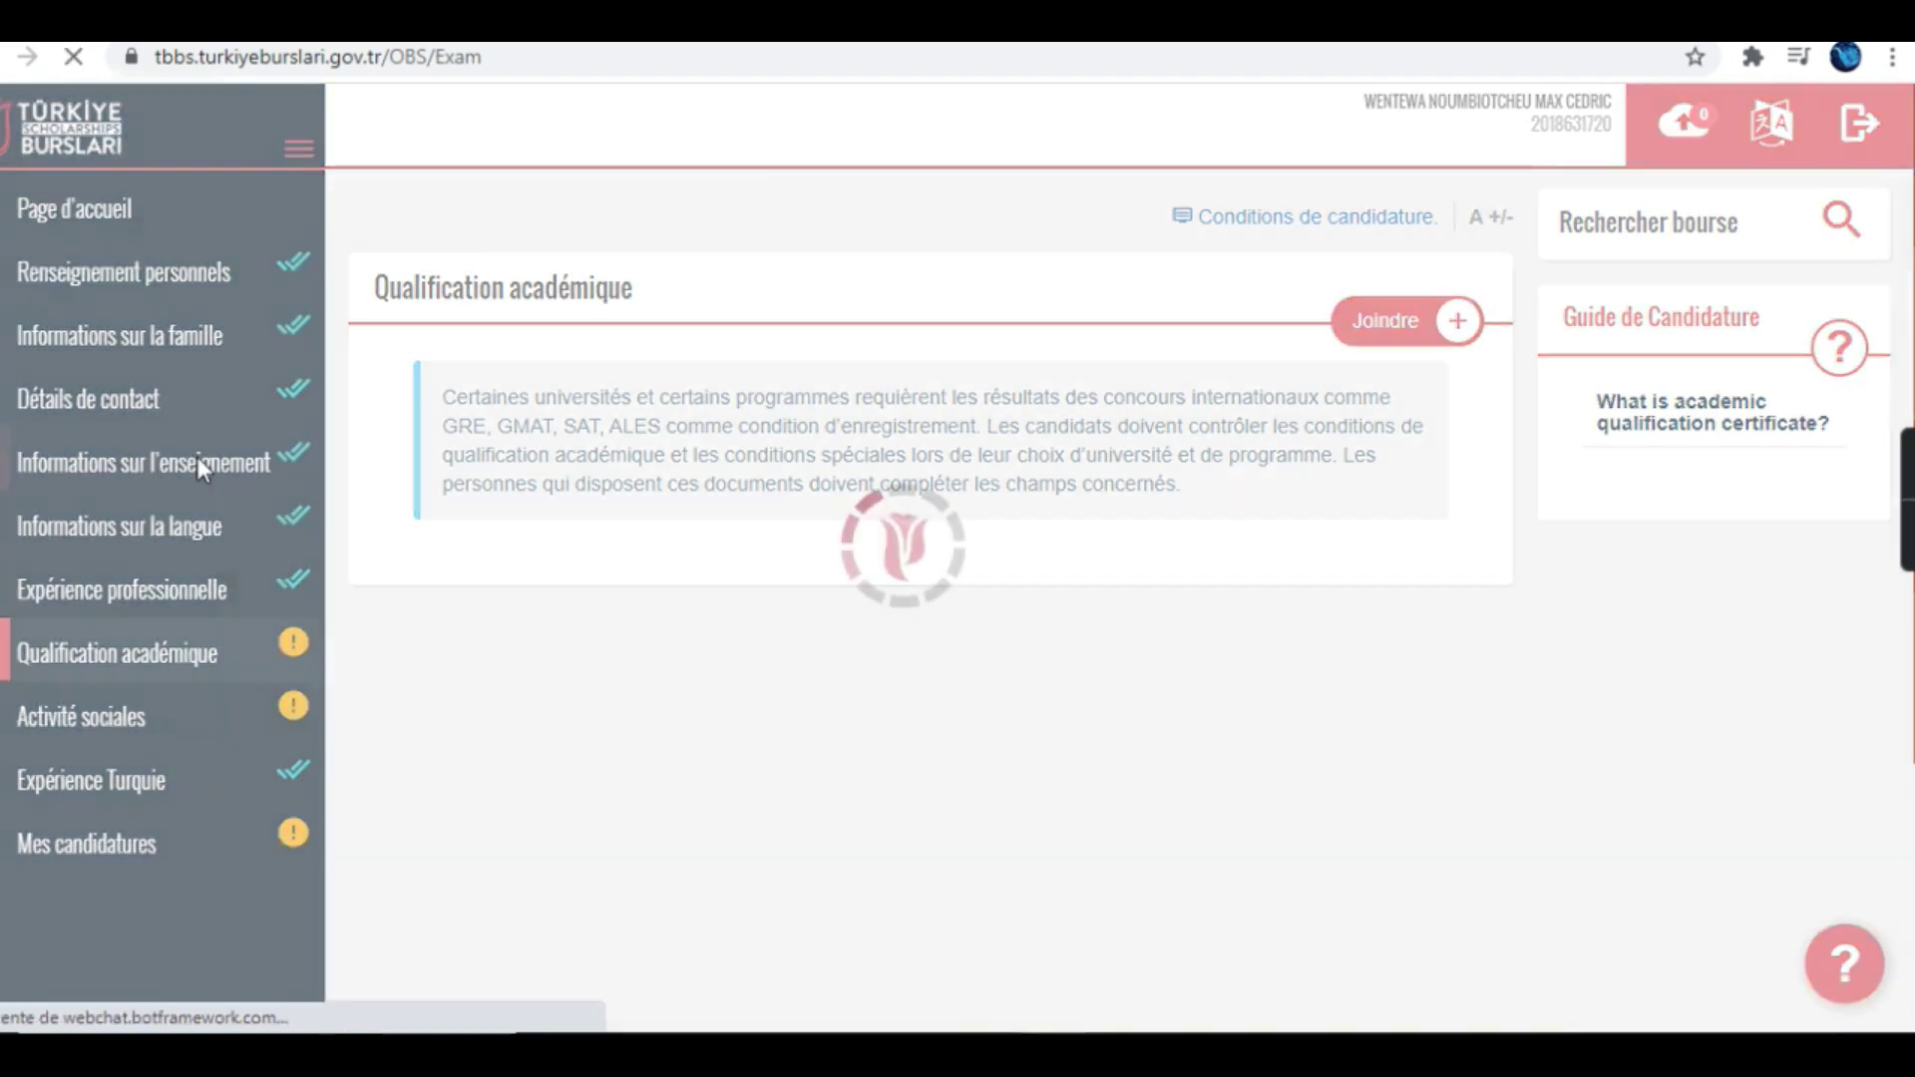
scroll(189, 618, down, 3)
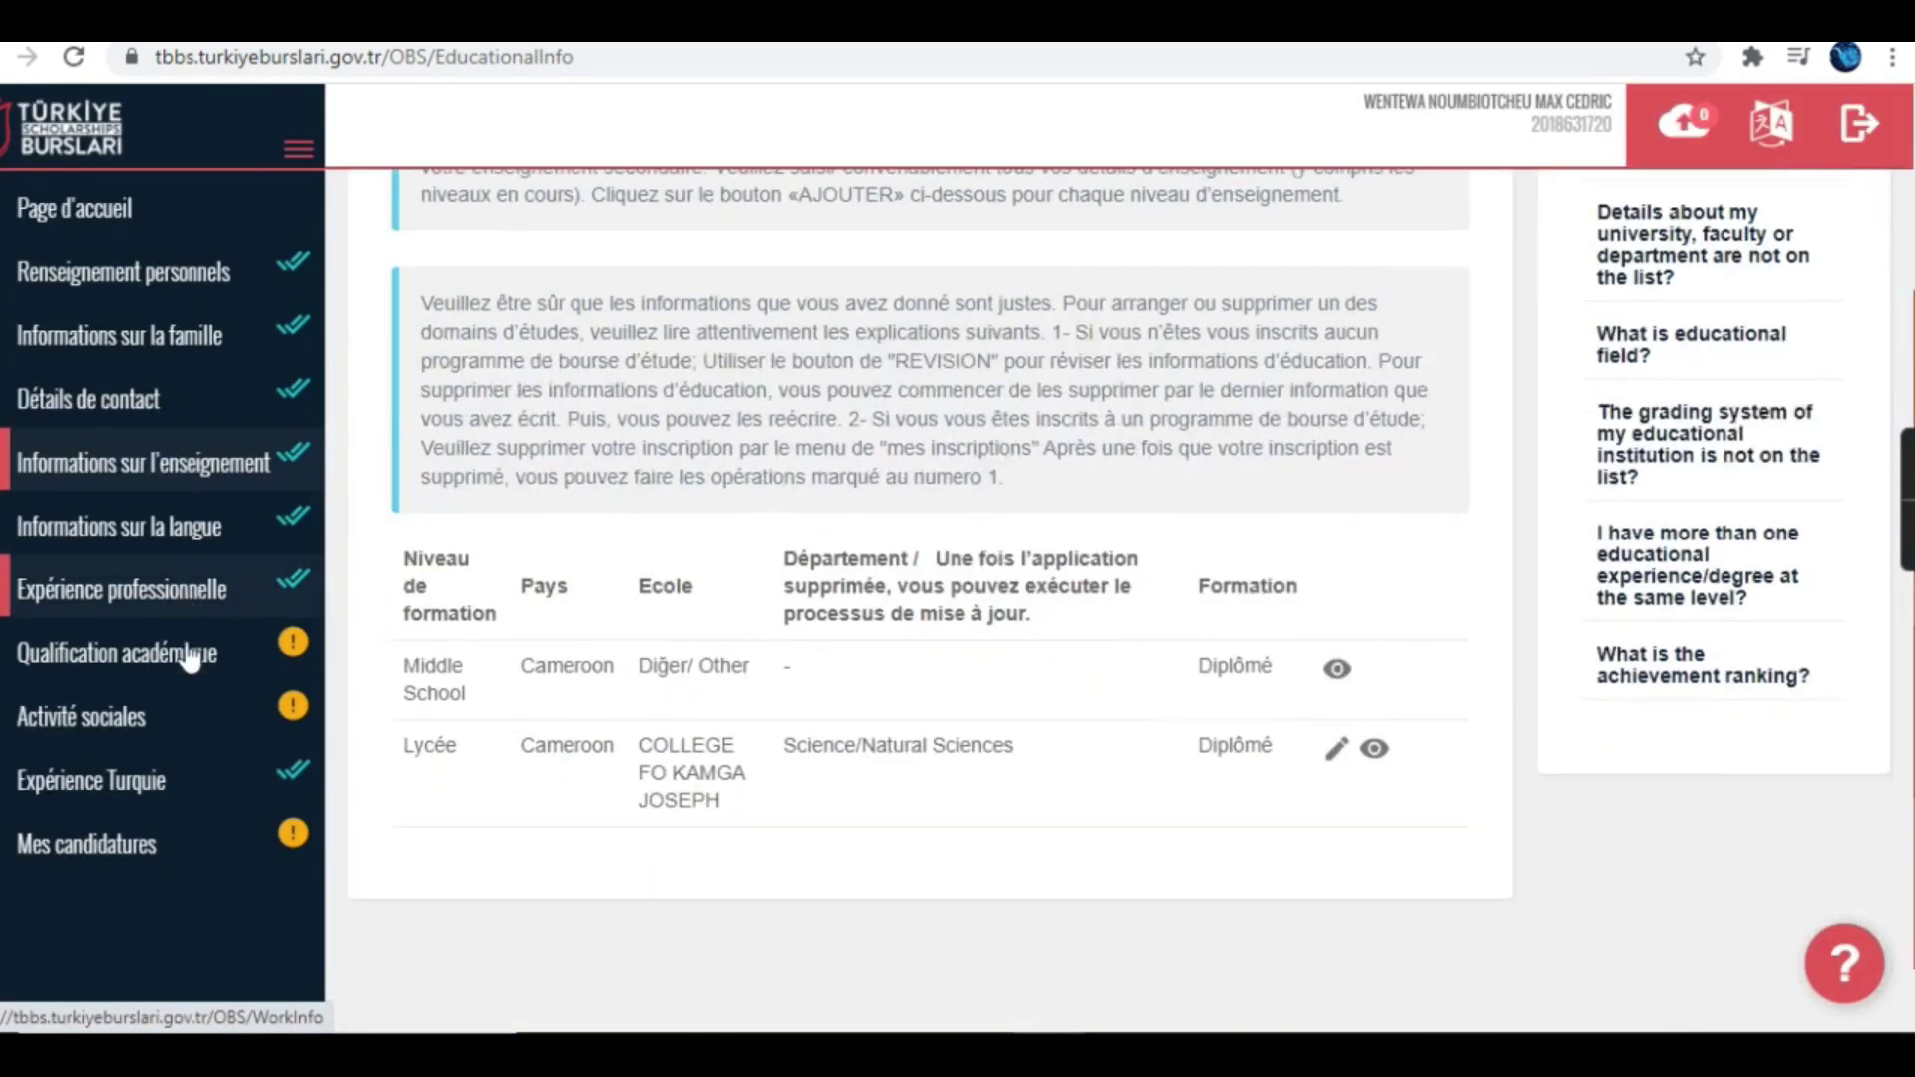
click(188, 812)
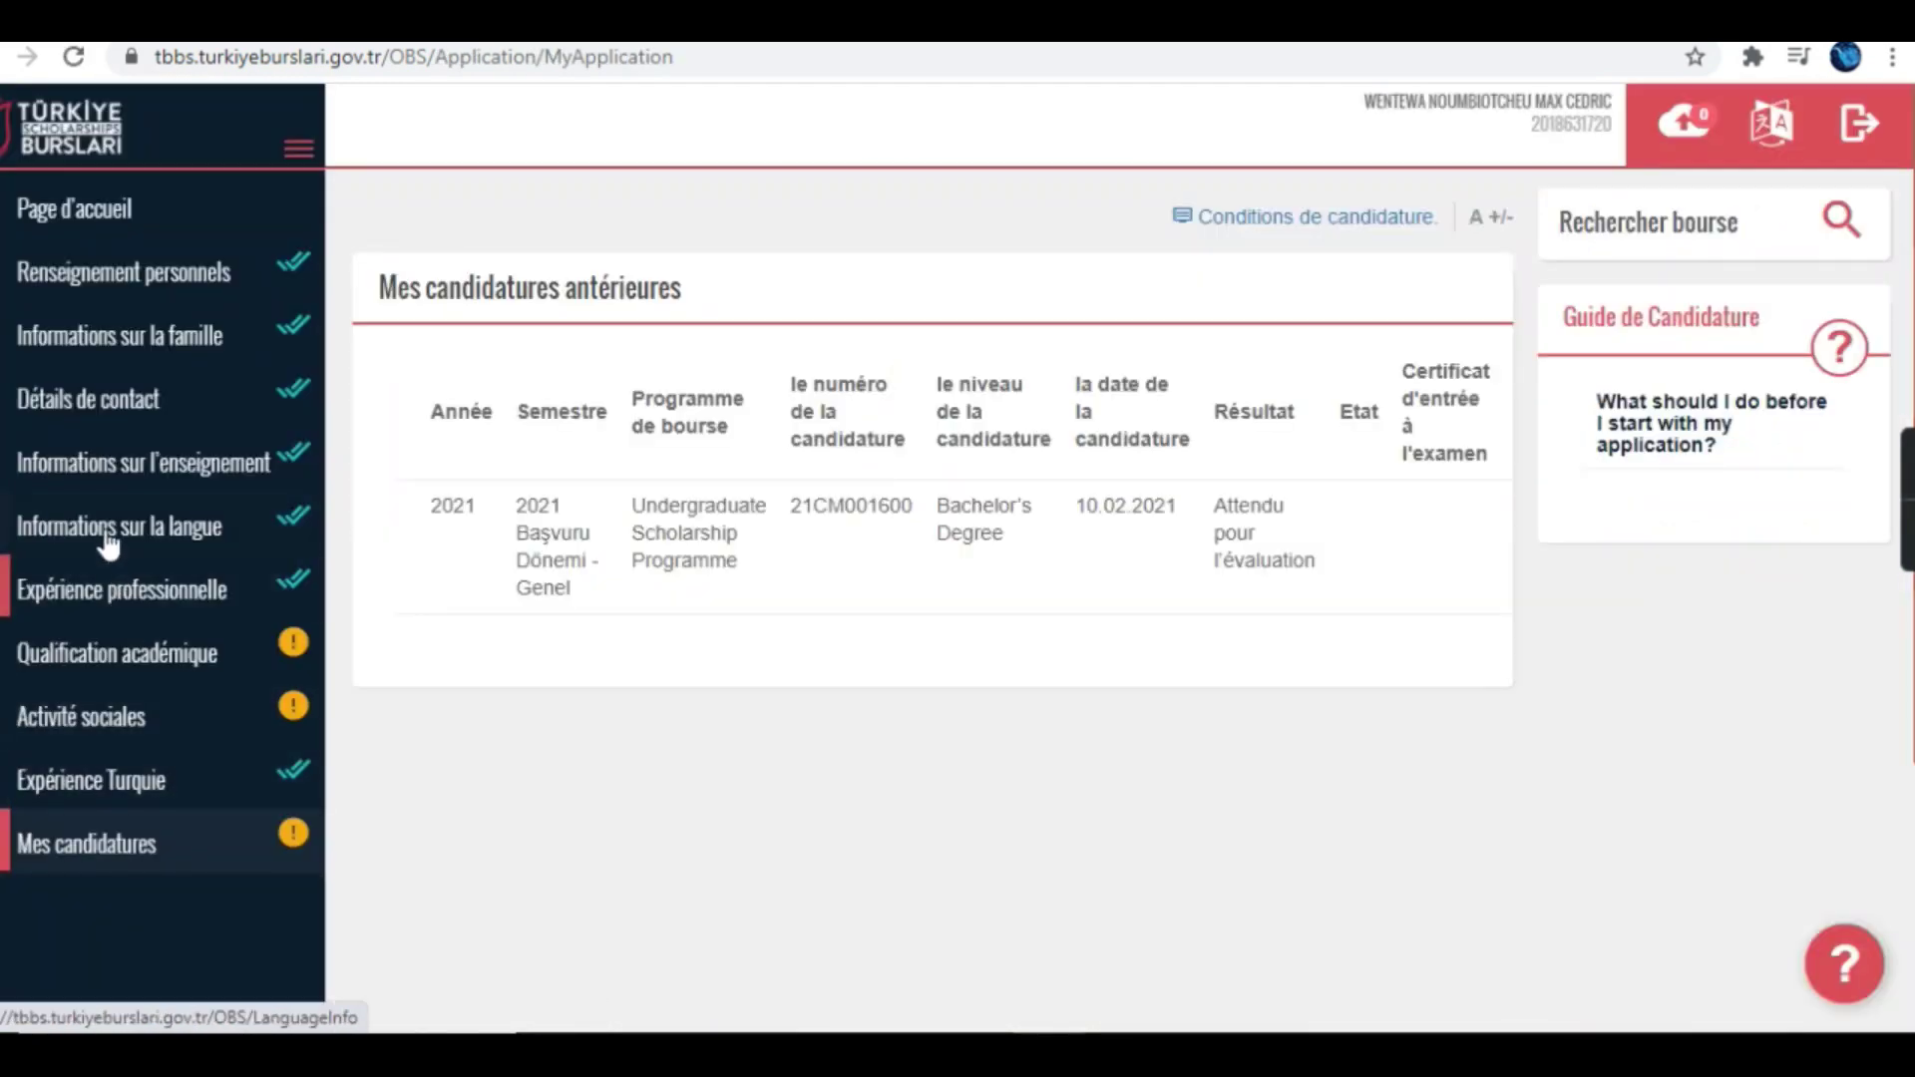
Step: Check the Informations sur la langue, Expérience professionnelle, Qualification académique and Activité sociales sections
click(213, 340)
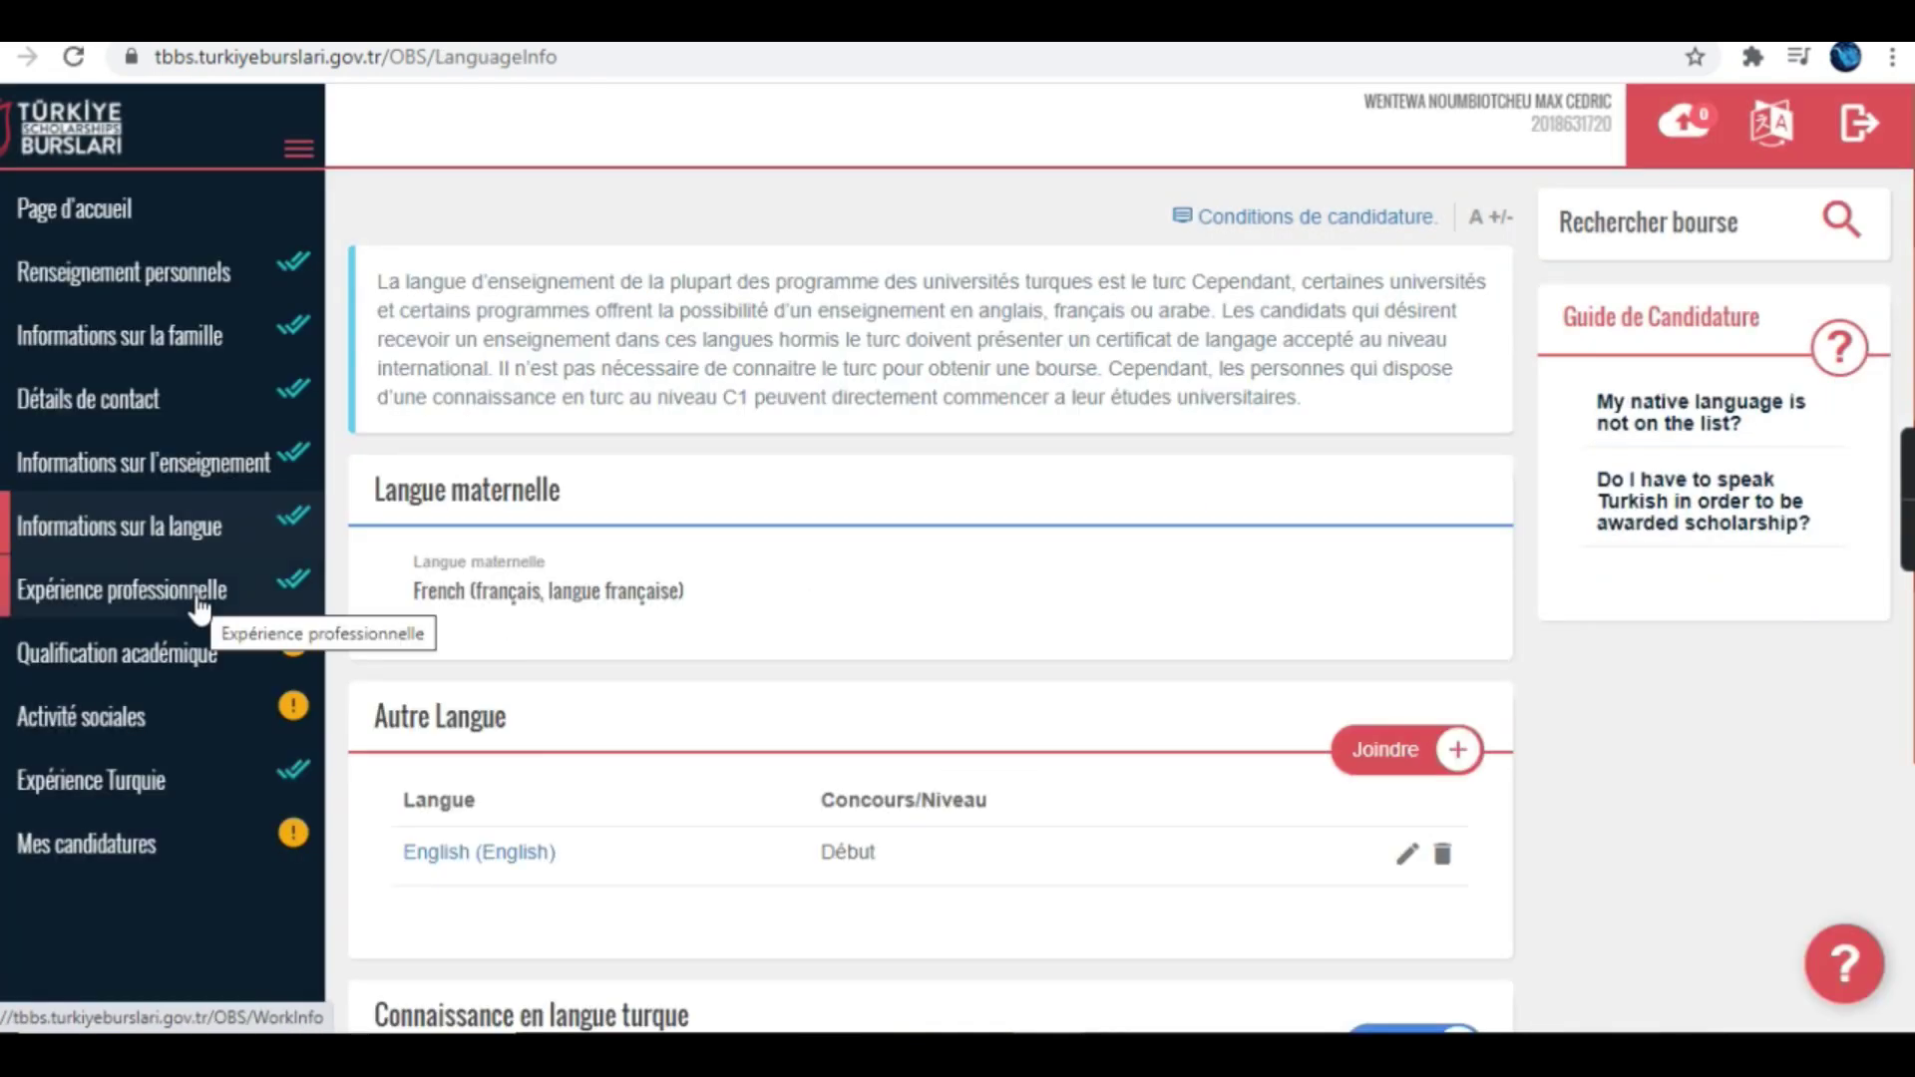
click(195, 593)
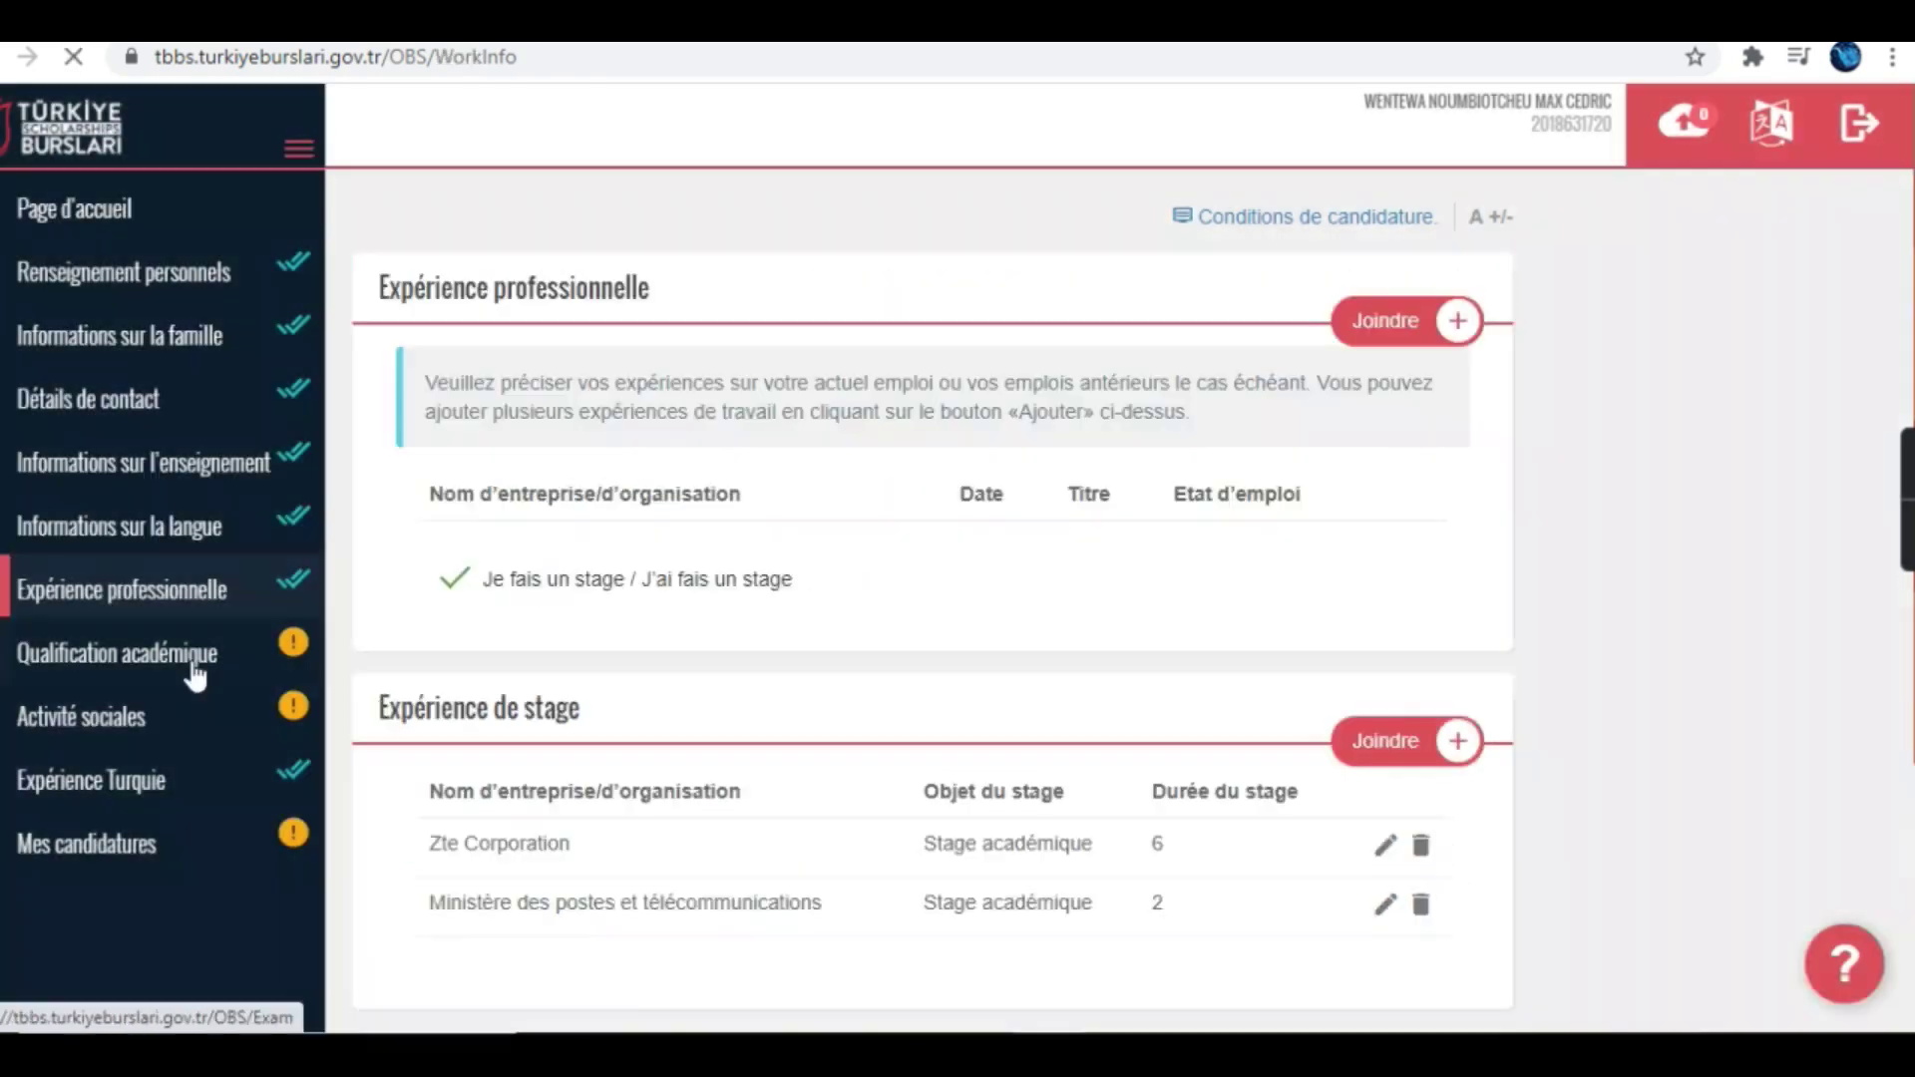
click(196, 672)
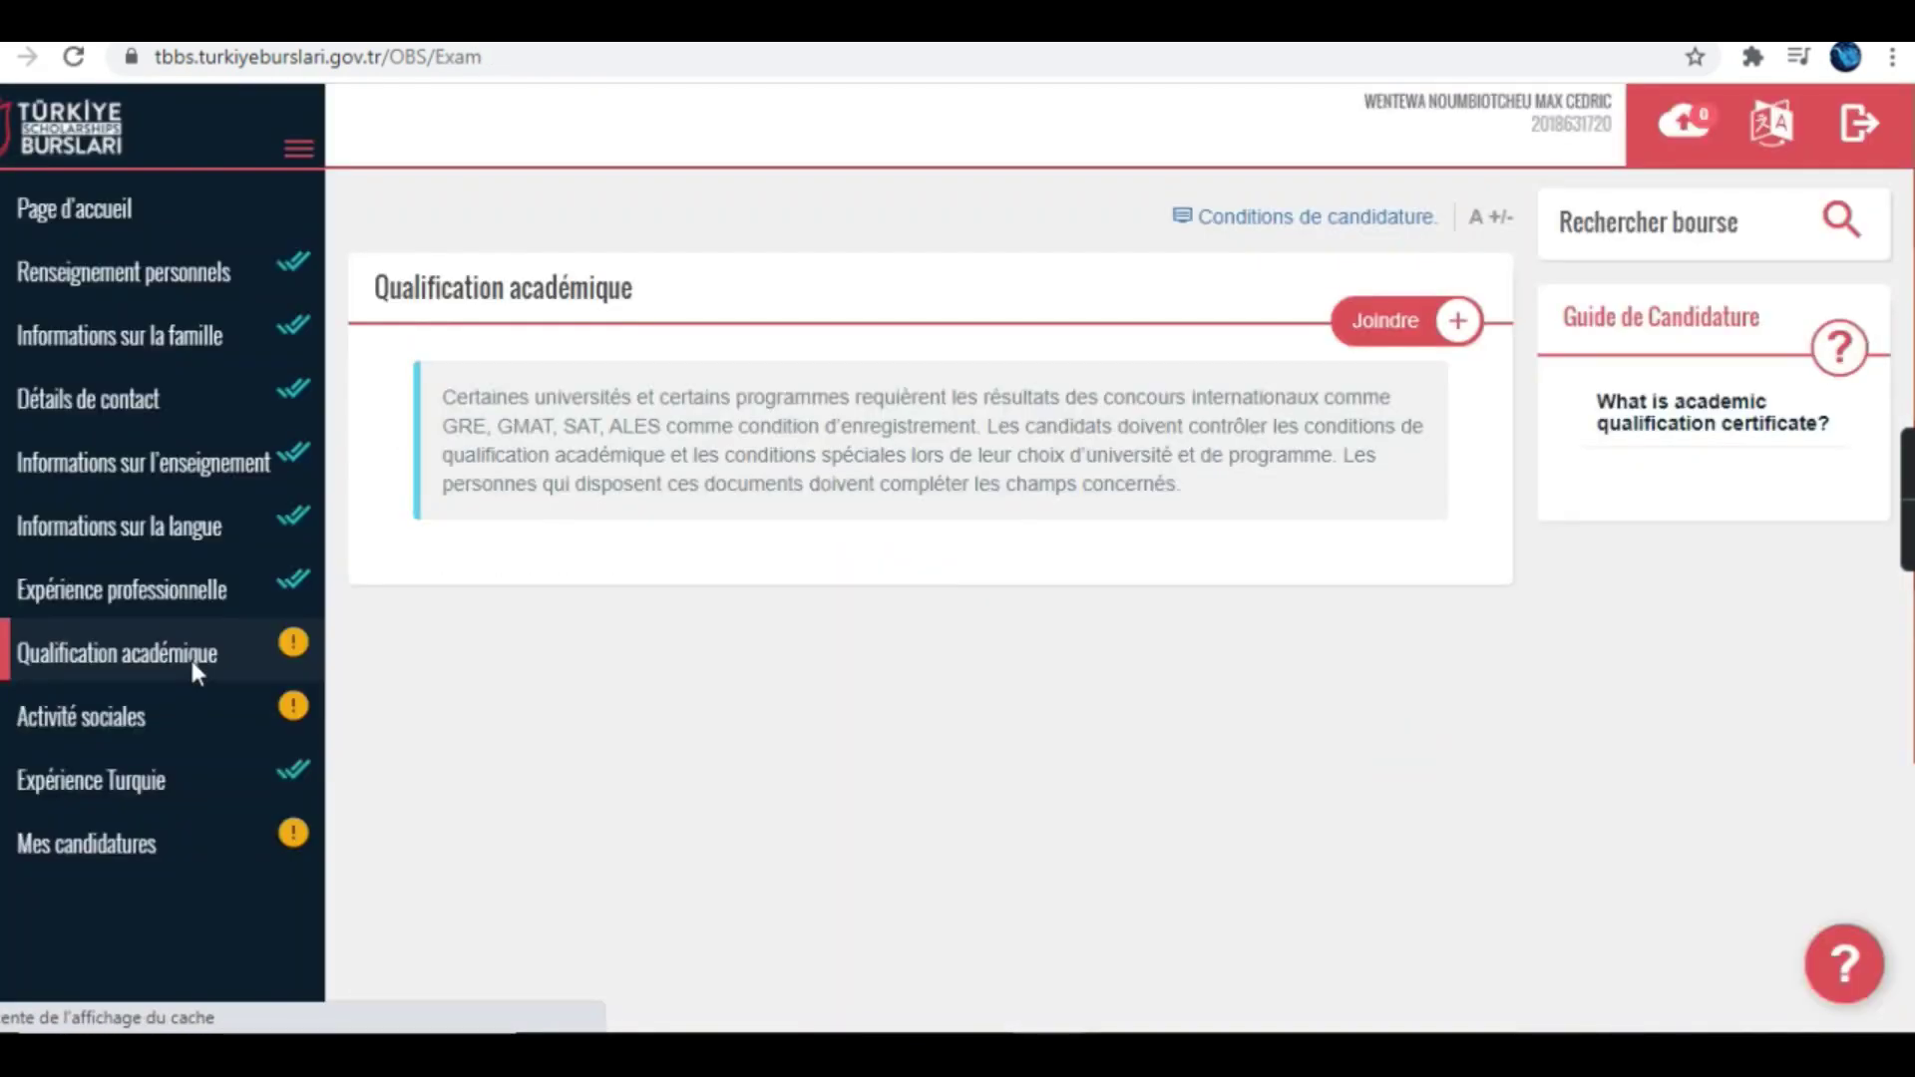
click(170, 714)
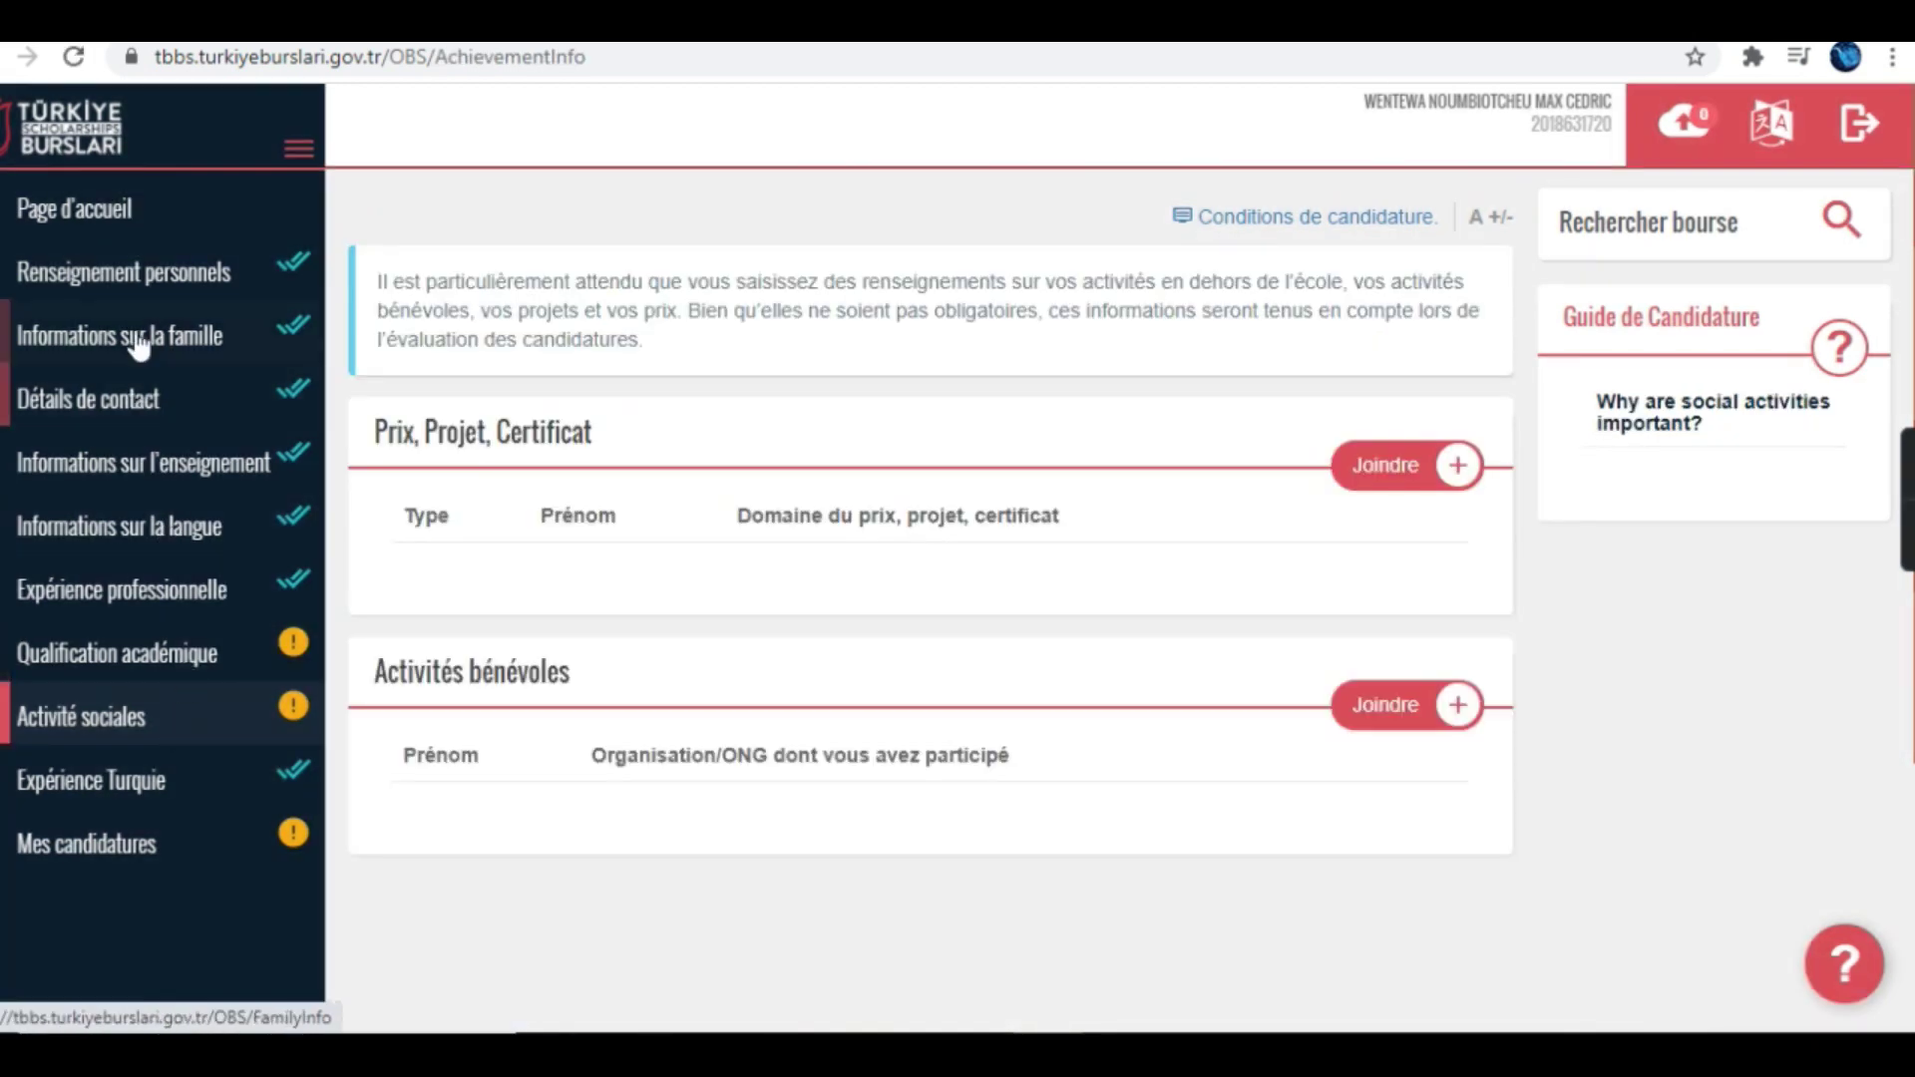
Step: Return to the home page and view the scholarship programmes offered at the Master and Doctorat levels
click(133, 214)
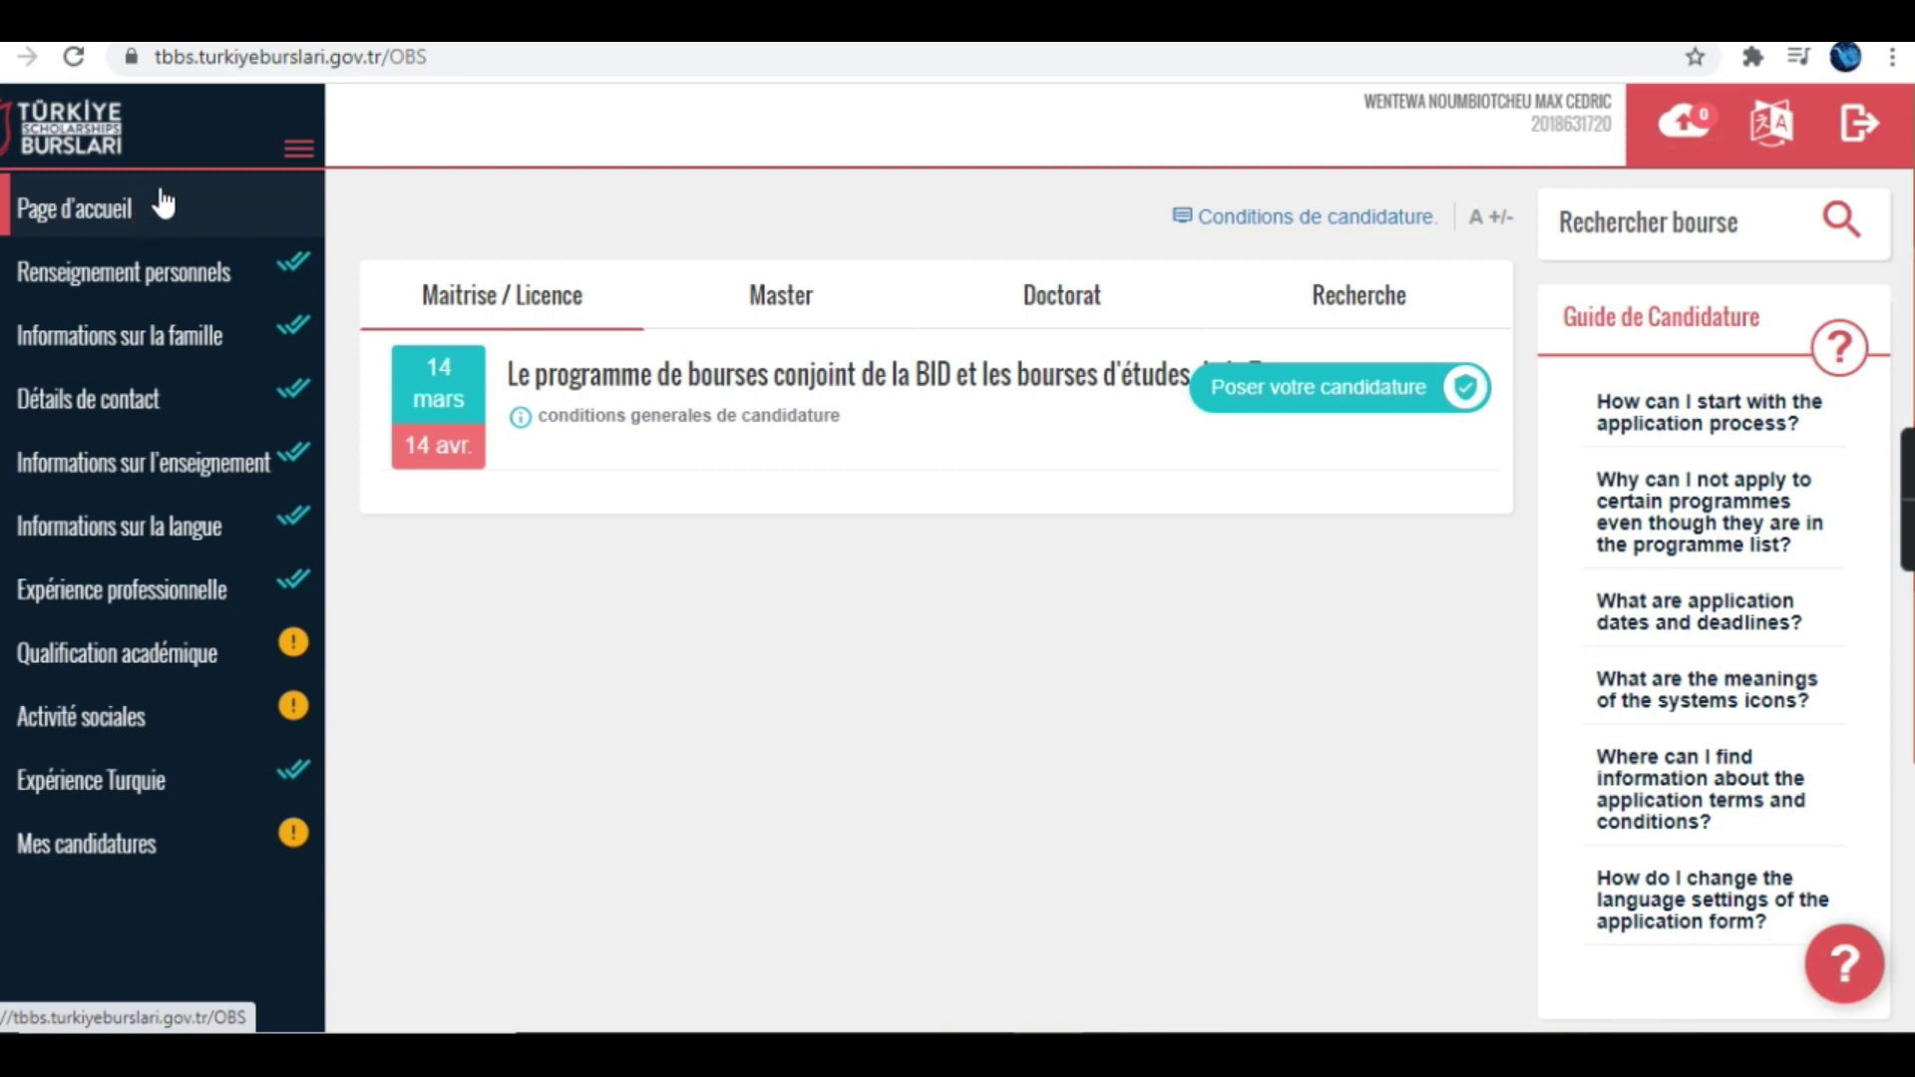
click(769, 294)
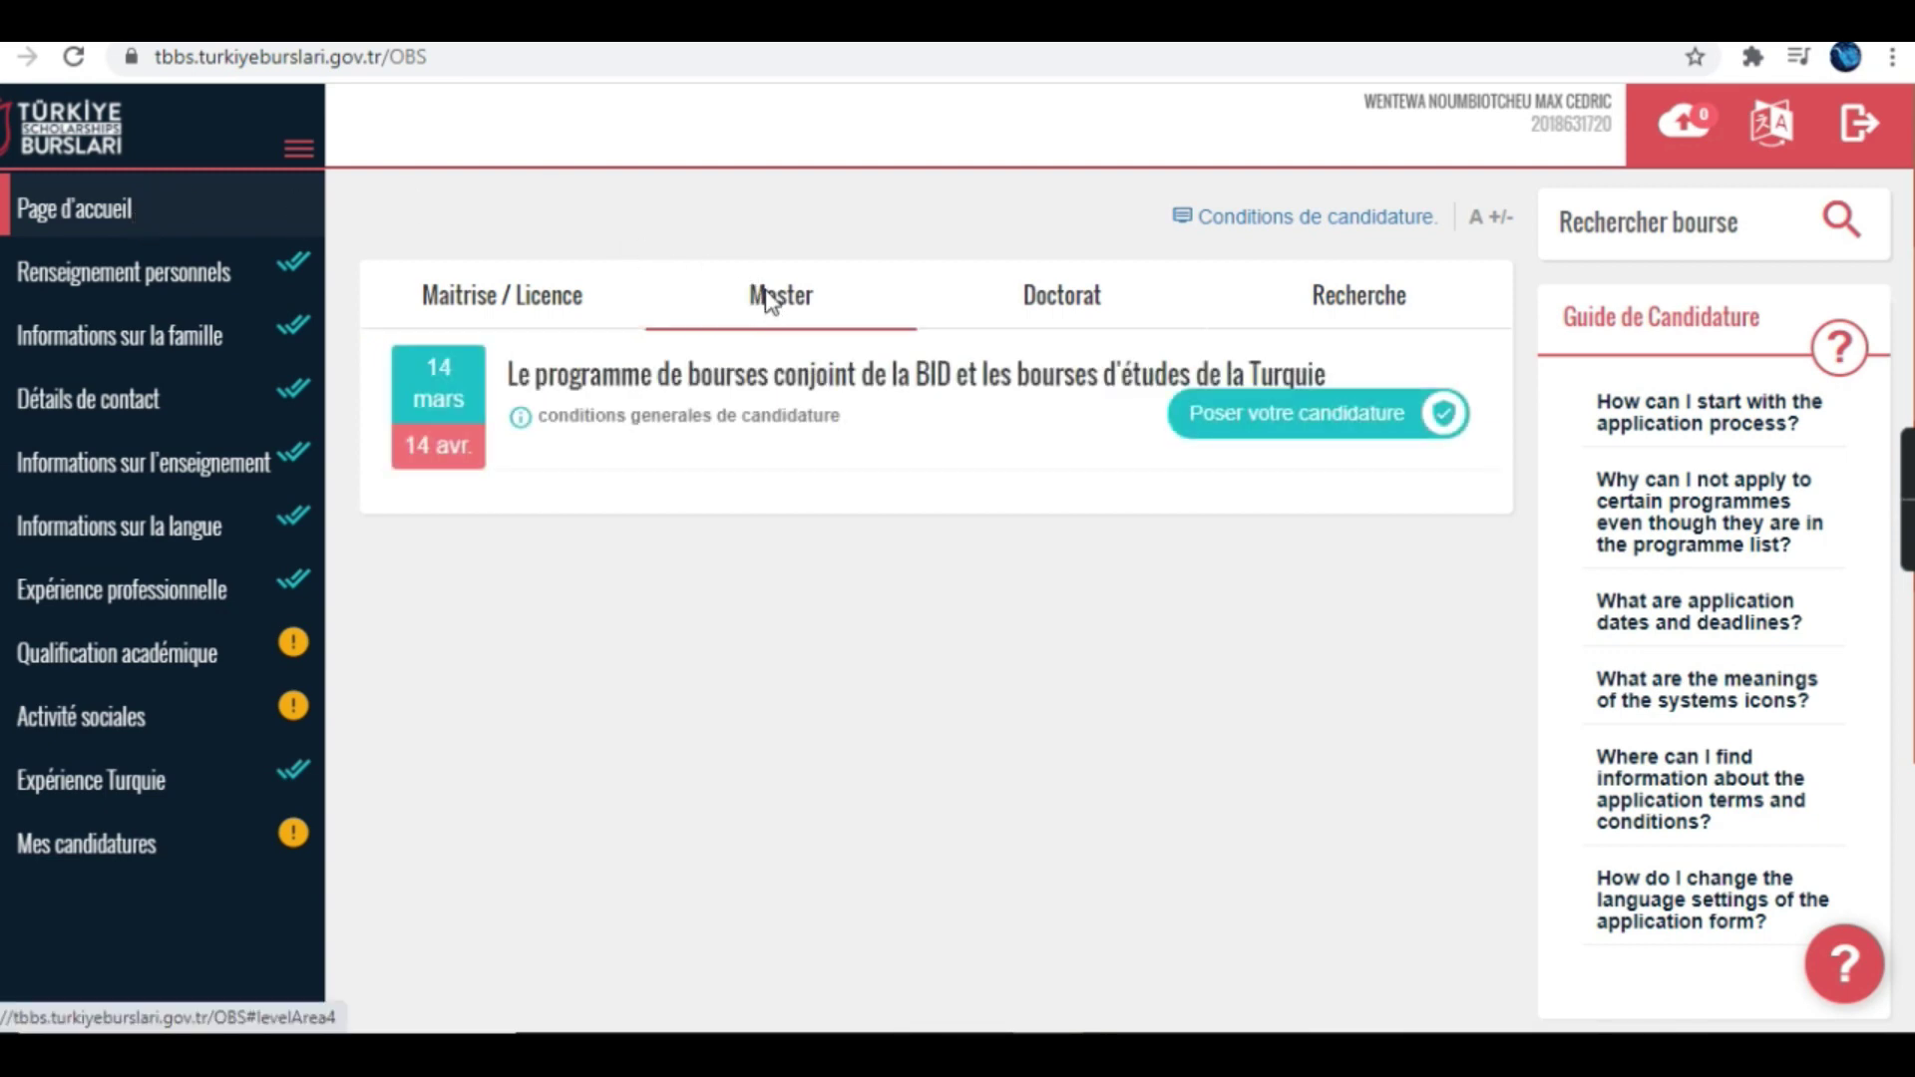
click(1072, 309)
click(842, 329)
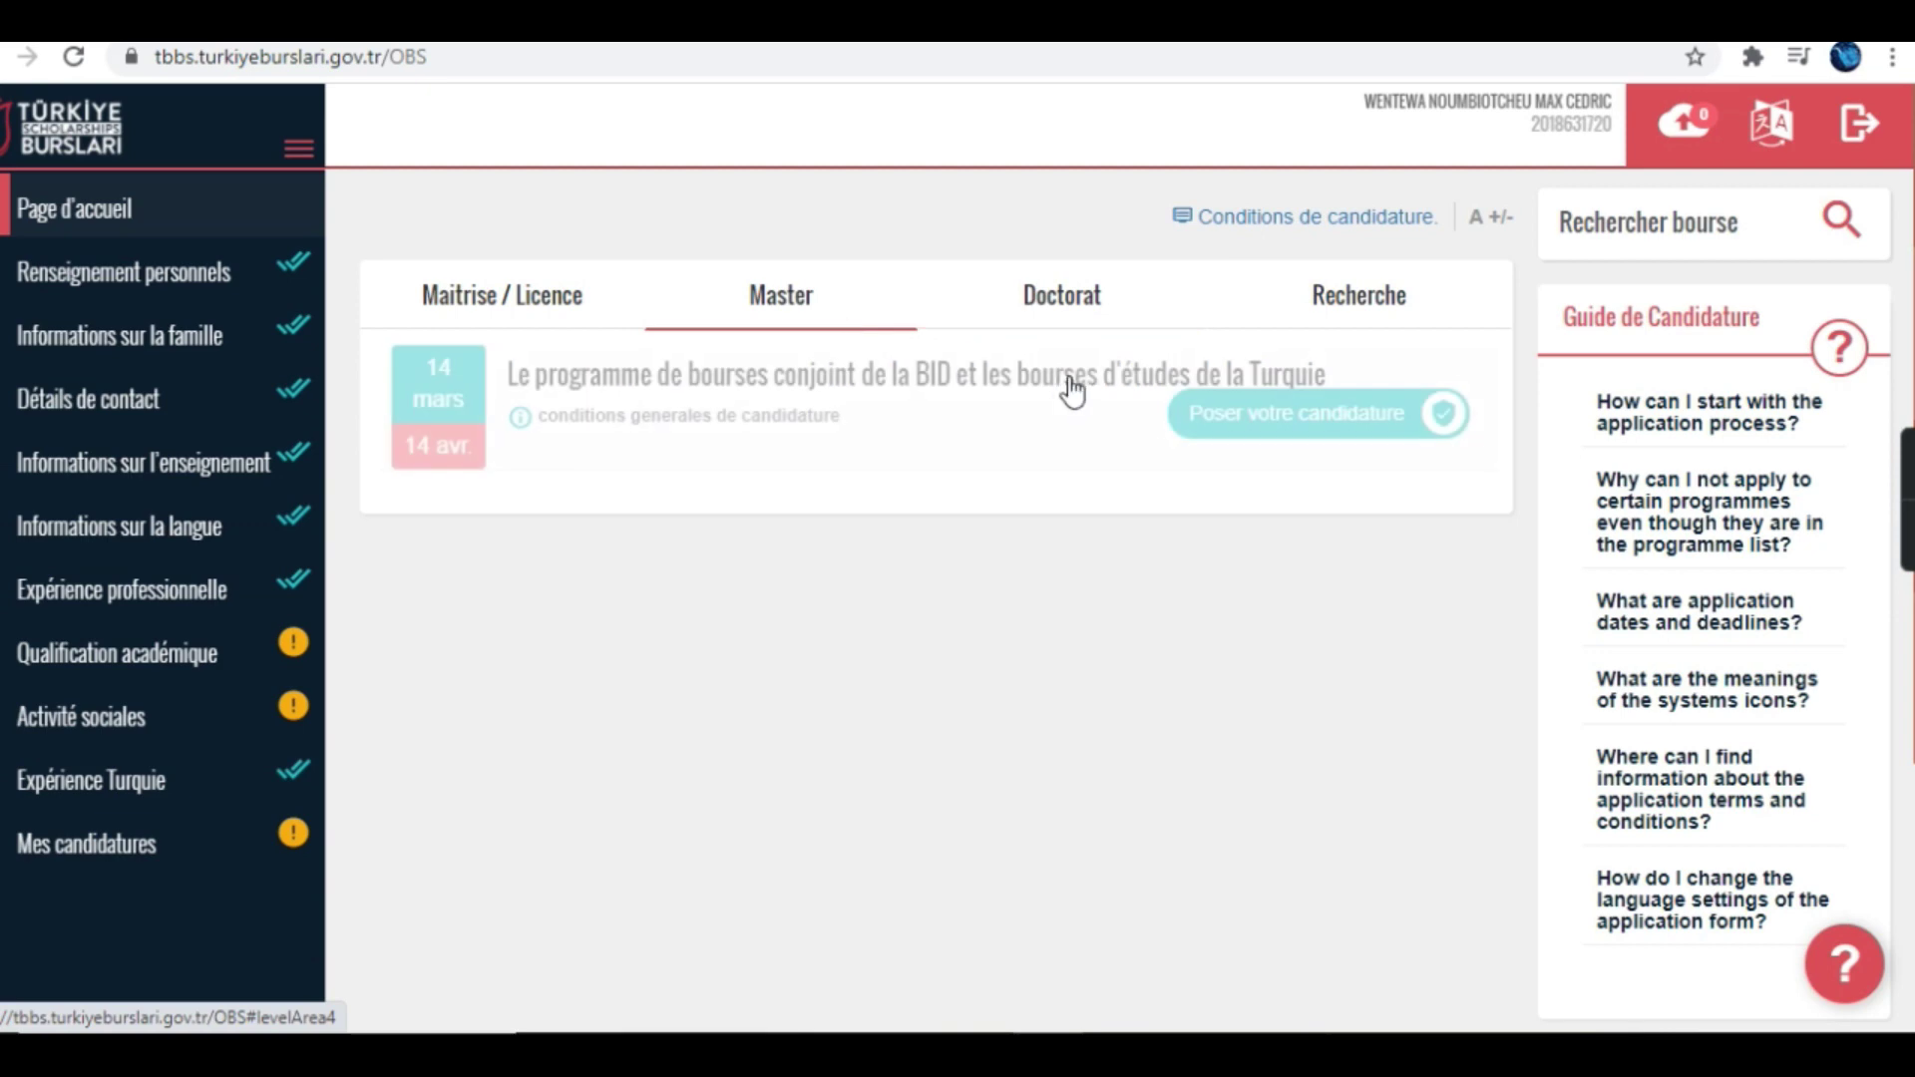